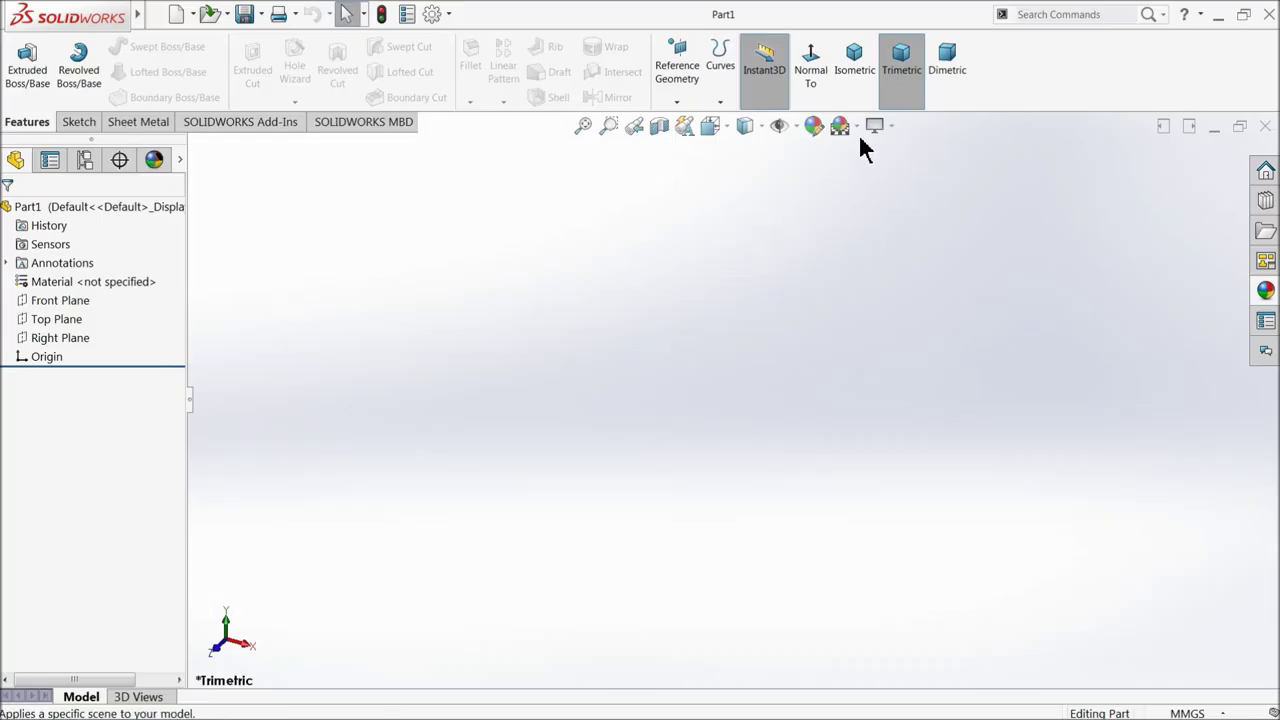
Change the viewport's scene to a plain white background.
click(856, 126)
click(865, 58)
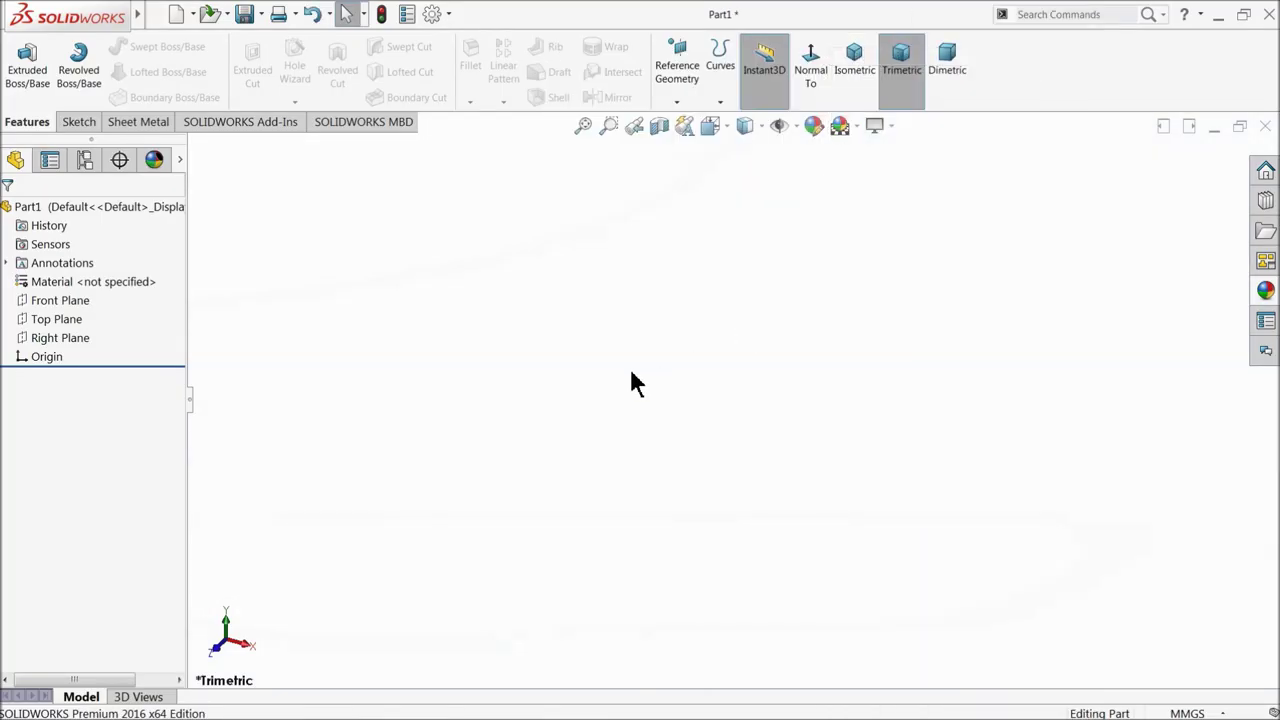
Start a sketch on the Front Plane and draw a circle about 218 mm in diameter centred on the origin.
click(30, 302)
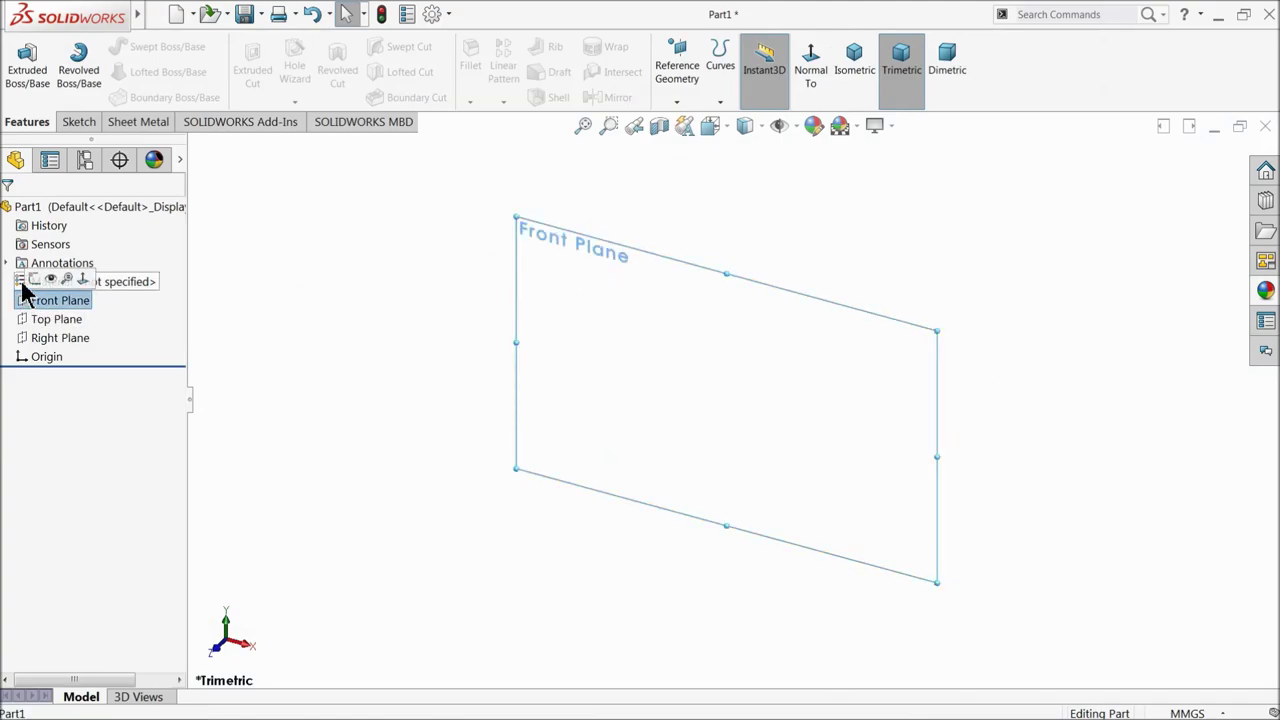
click(60, 281)
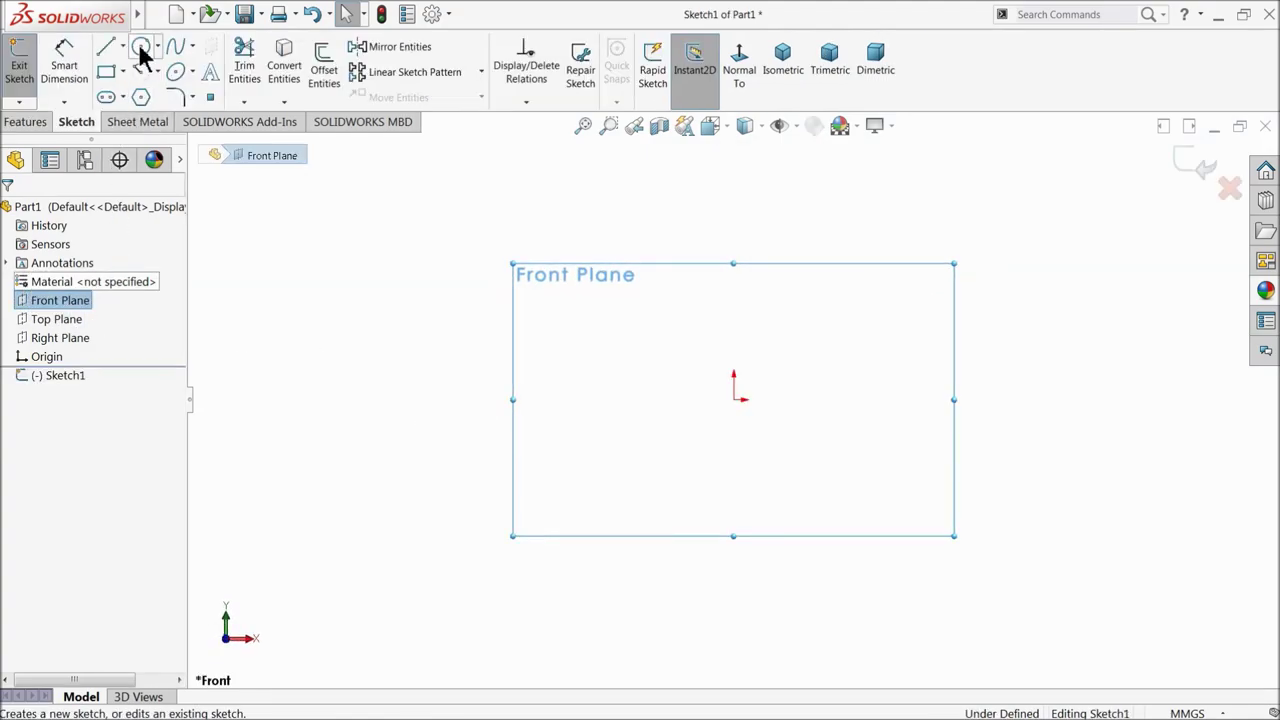
click(141, 47)
mouse_move(738, 413)
mouse_down()
mouse_move(680, 251)
mouse_move(629, 171)
mouse_move(615, 180)
mouse_up()
Dimension the circle's diameter as 13 mm.
click(63, 70)
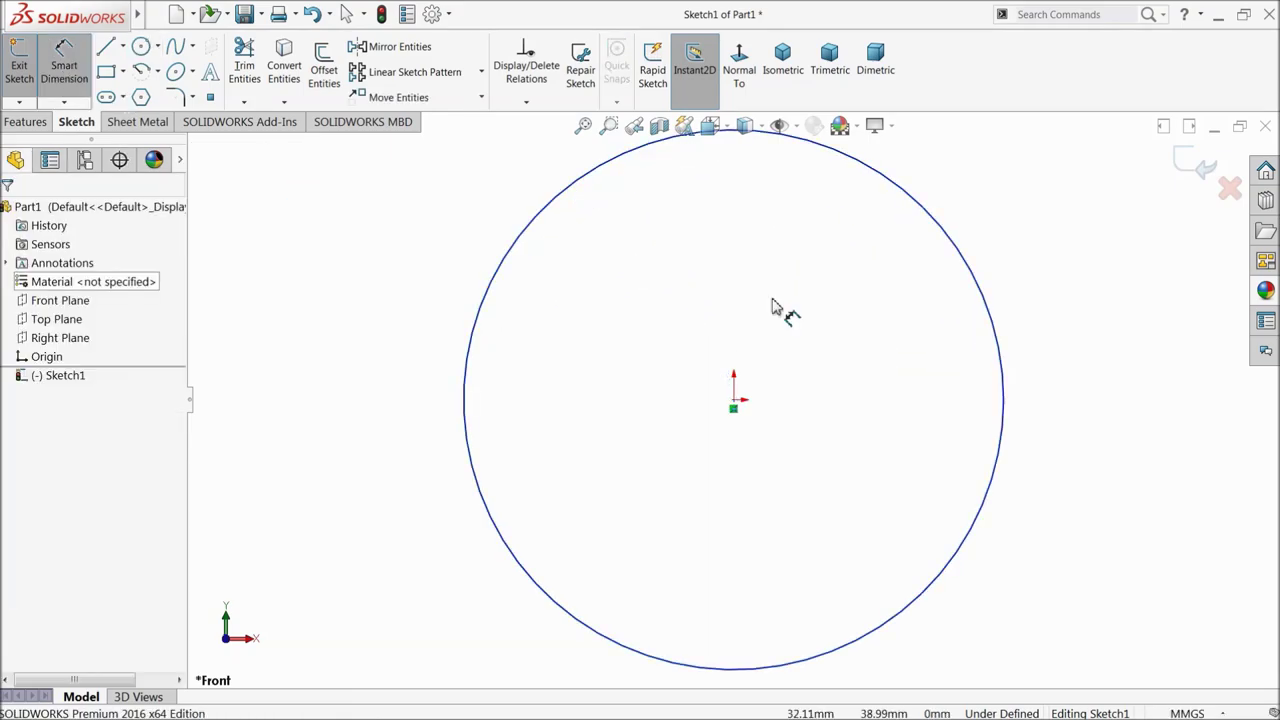
click(1002, 362)
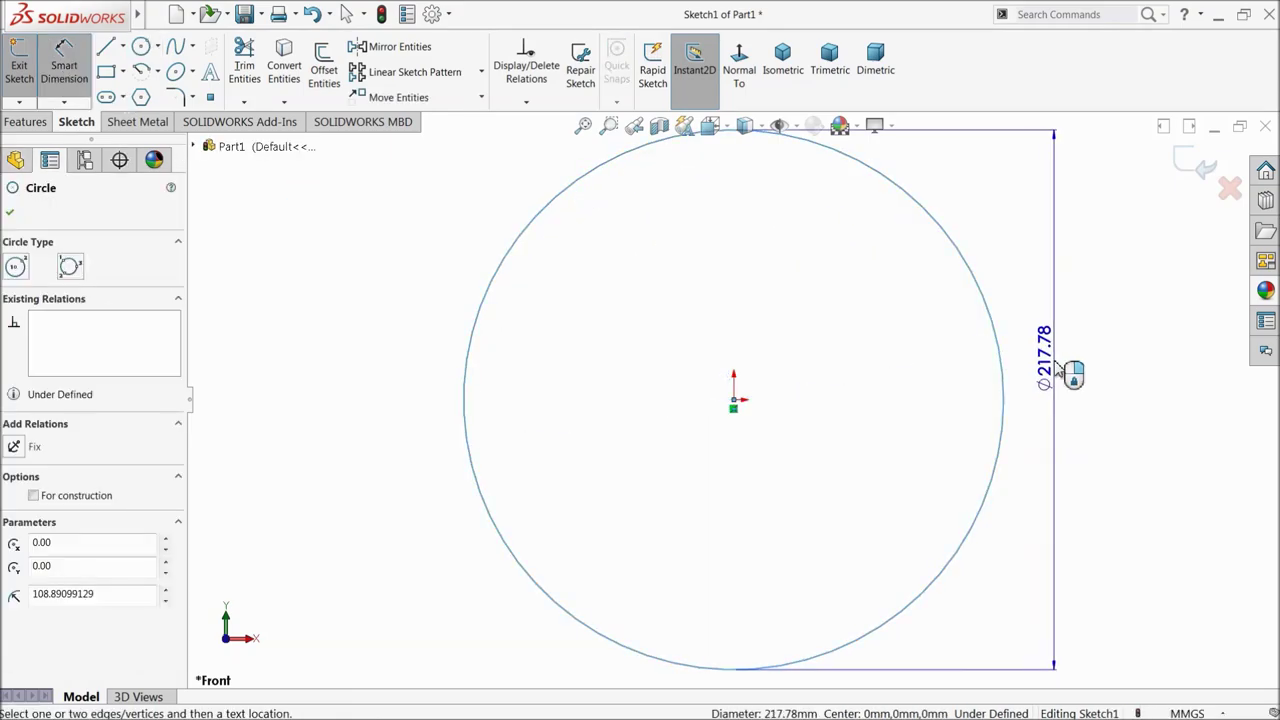
click(1068, 370)
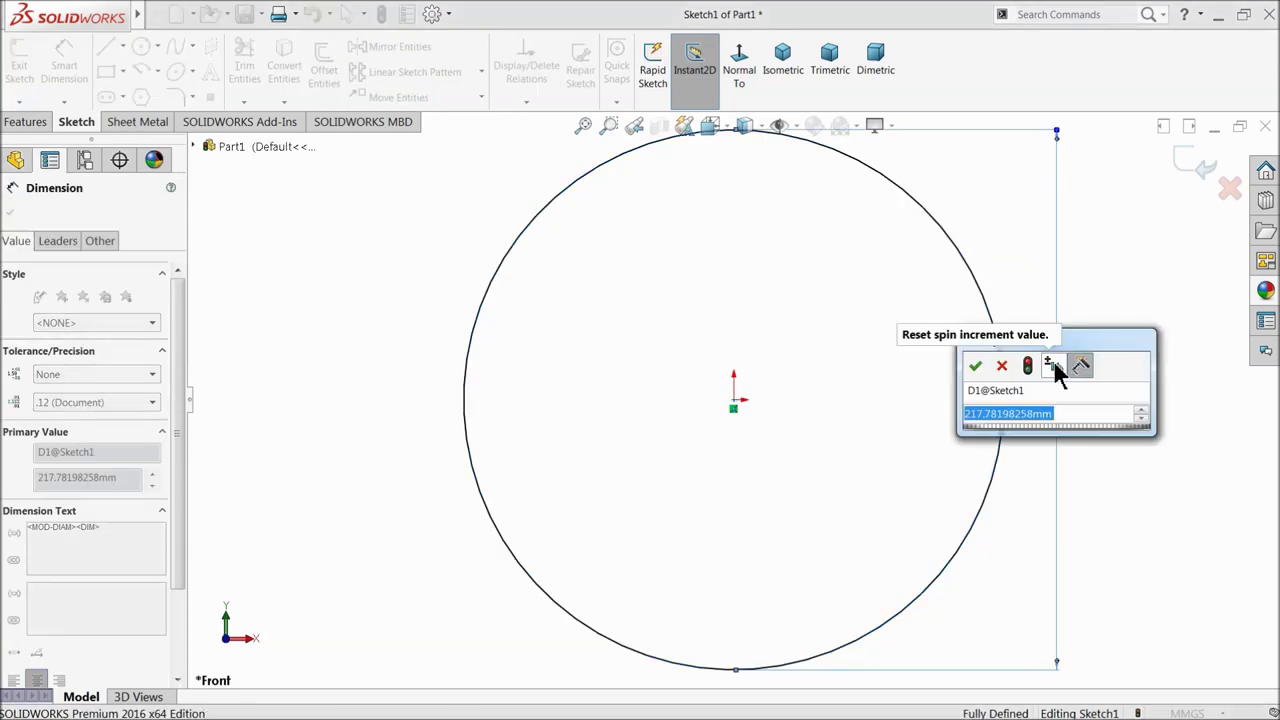
text(13)
key(Return)
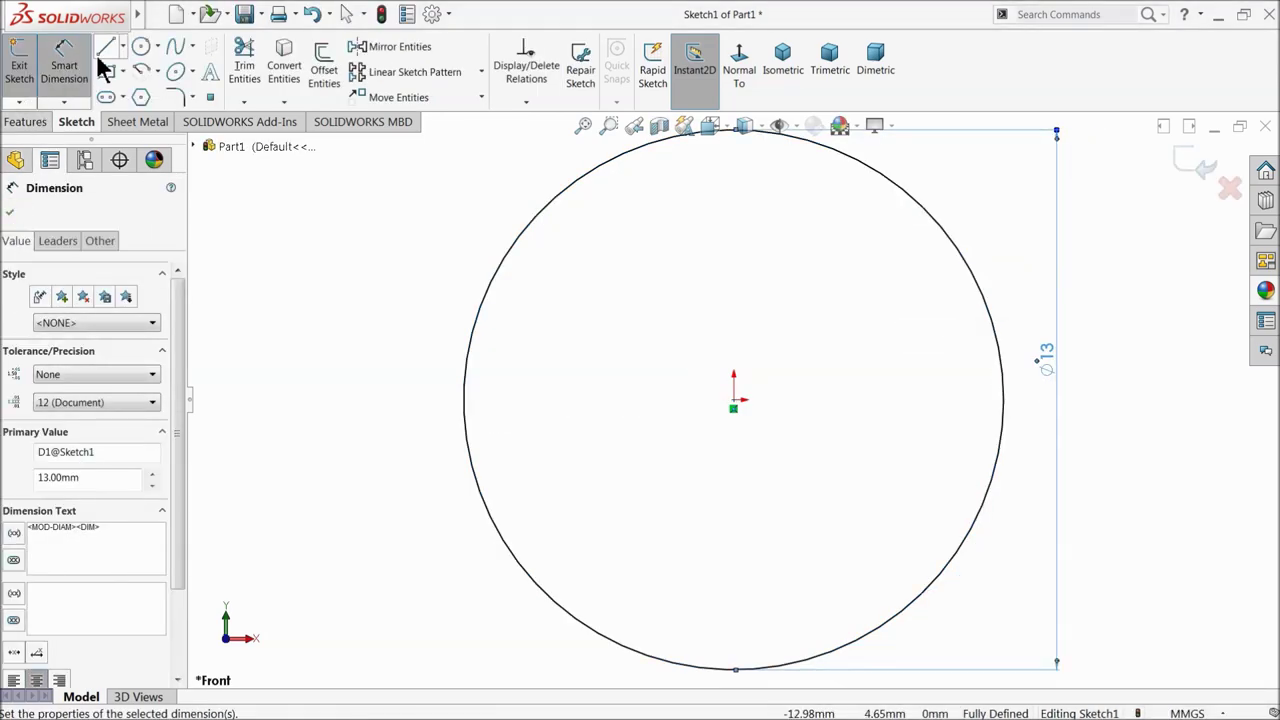
Draw a vertical centerline through the origin from the circle's top quadrant point to its bottom quadrant point.
click(121, 47)
click(143, 88)
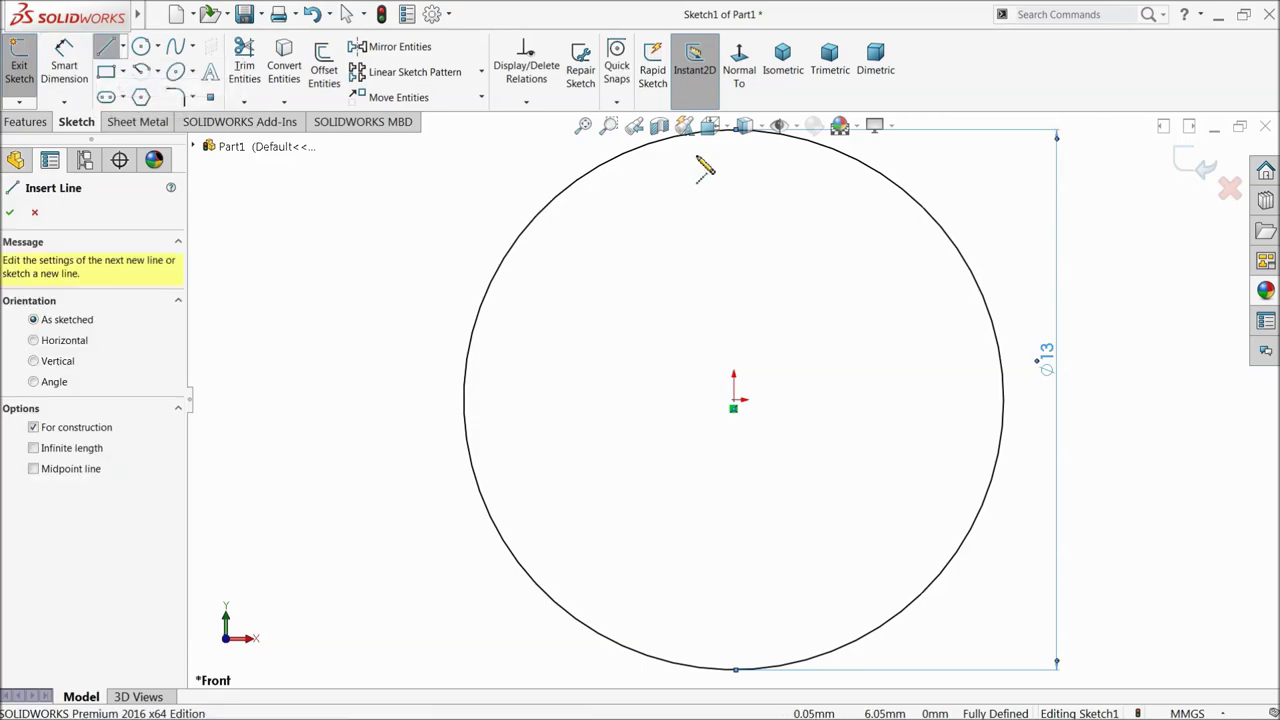
key(f)
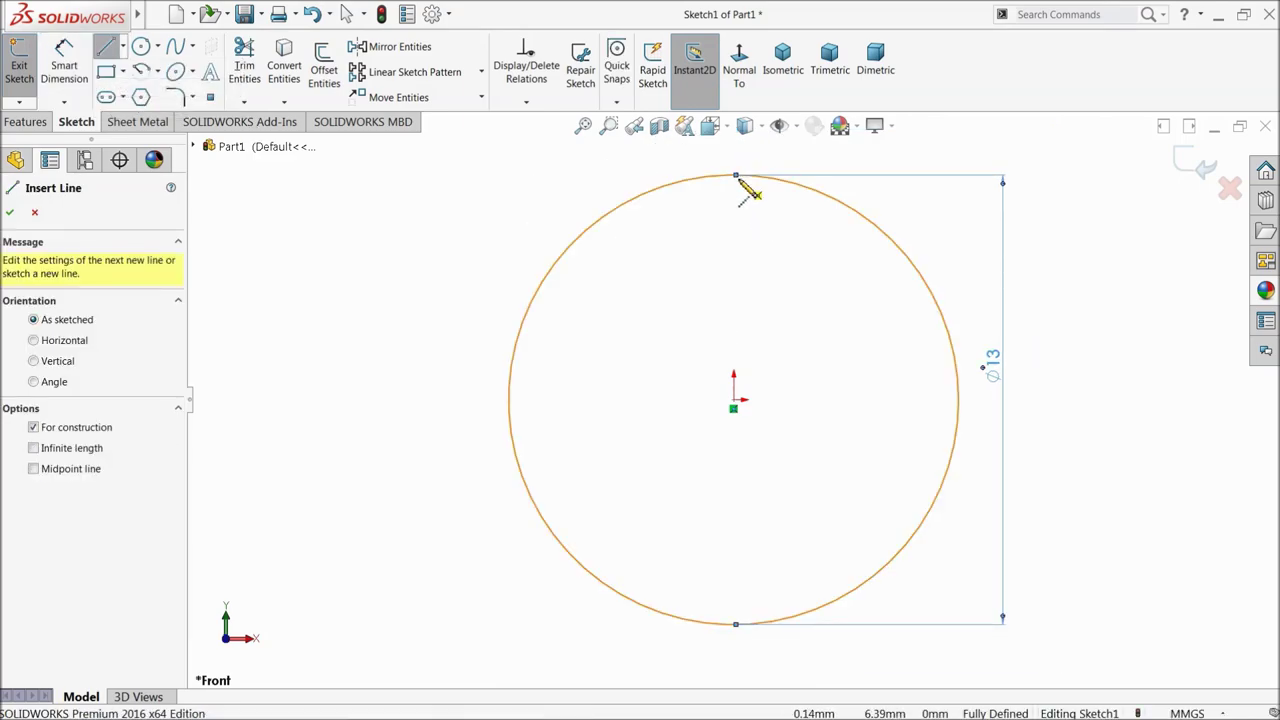
click(735, 177)
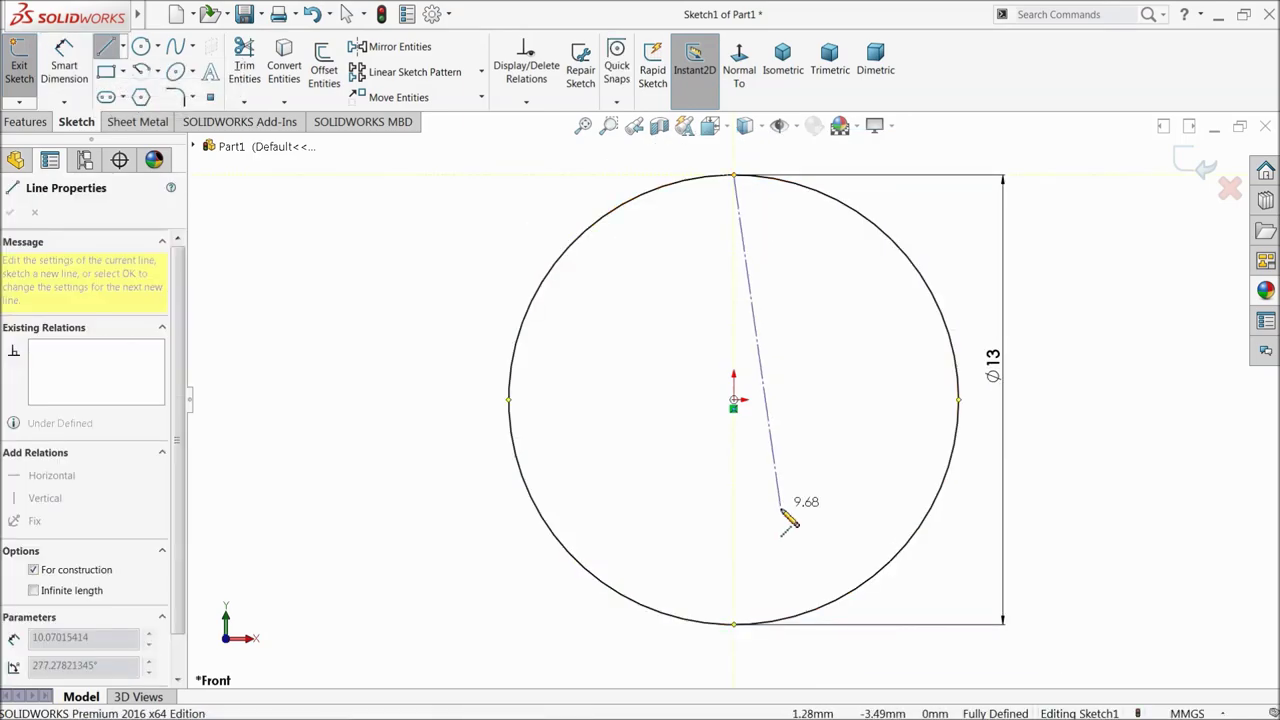
click(735, 623)
right_click(633, 432)
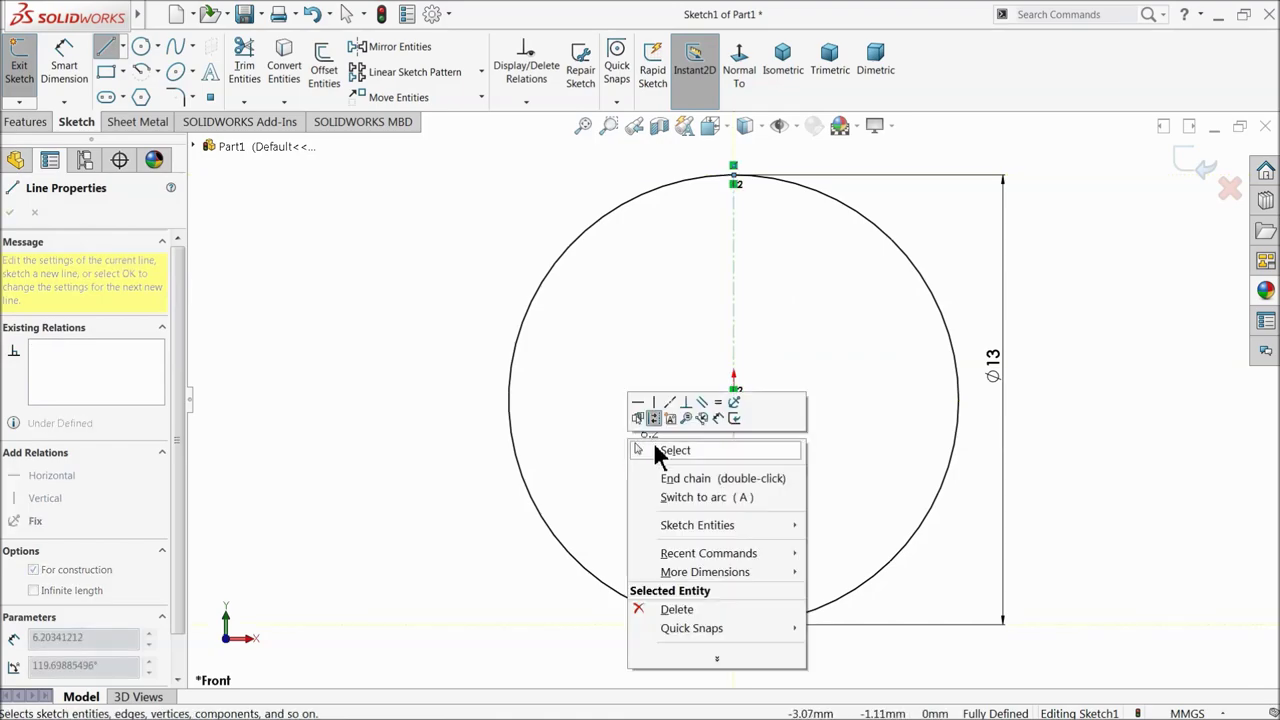
click(654, 442)
Draw a slanted line about 10.6 mm long inside the circle, from its upper-left arc down to its lower-left arc.
click(107, 48)
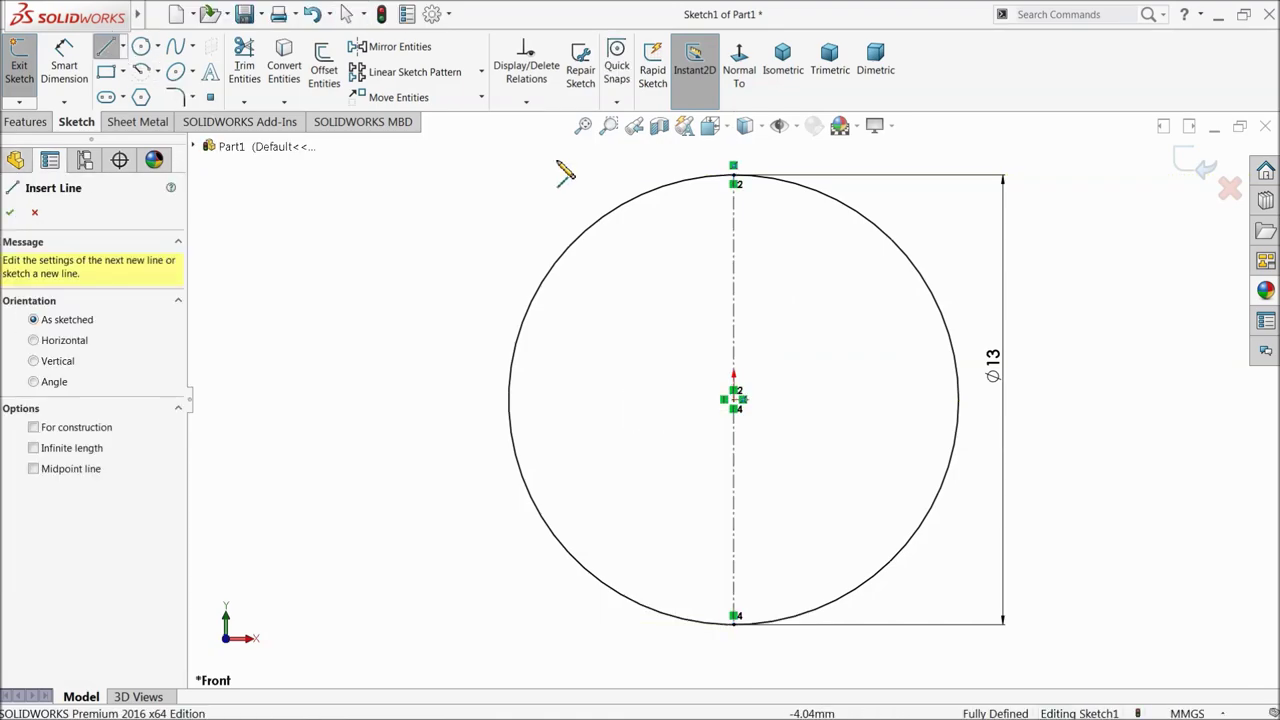
click(668, 186)
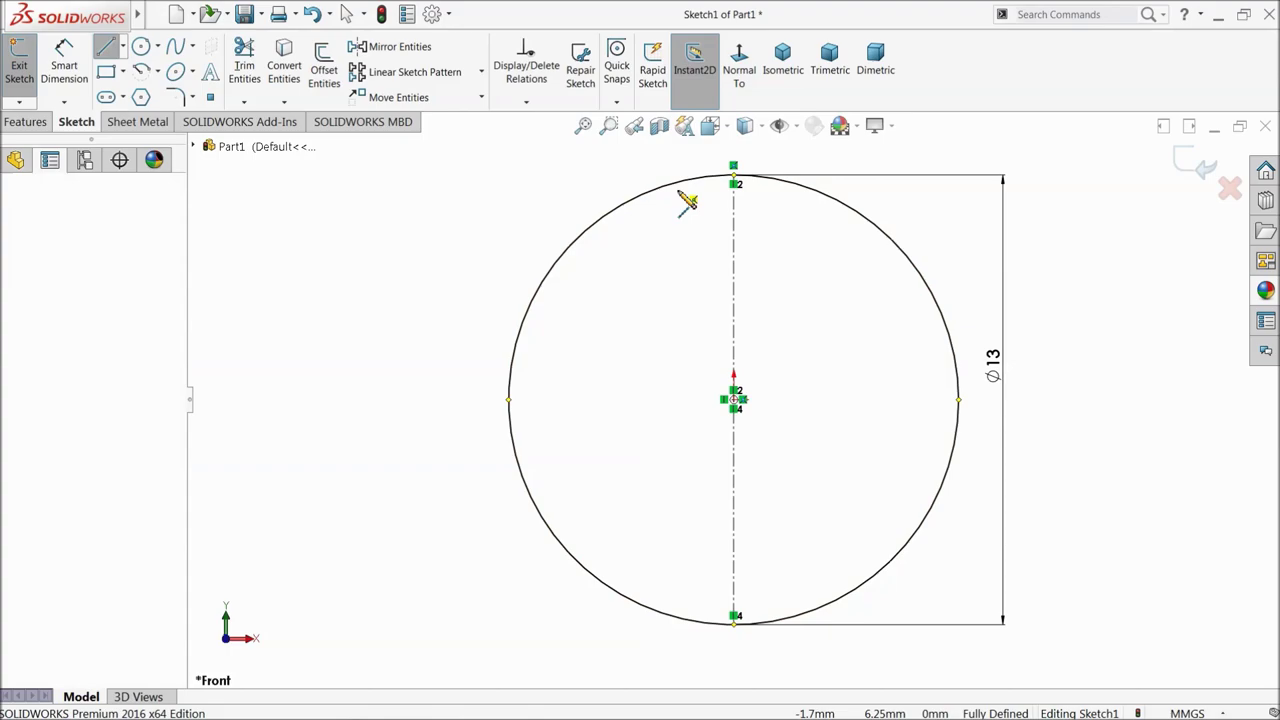
click(554, 530)
right_click(362, 414)
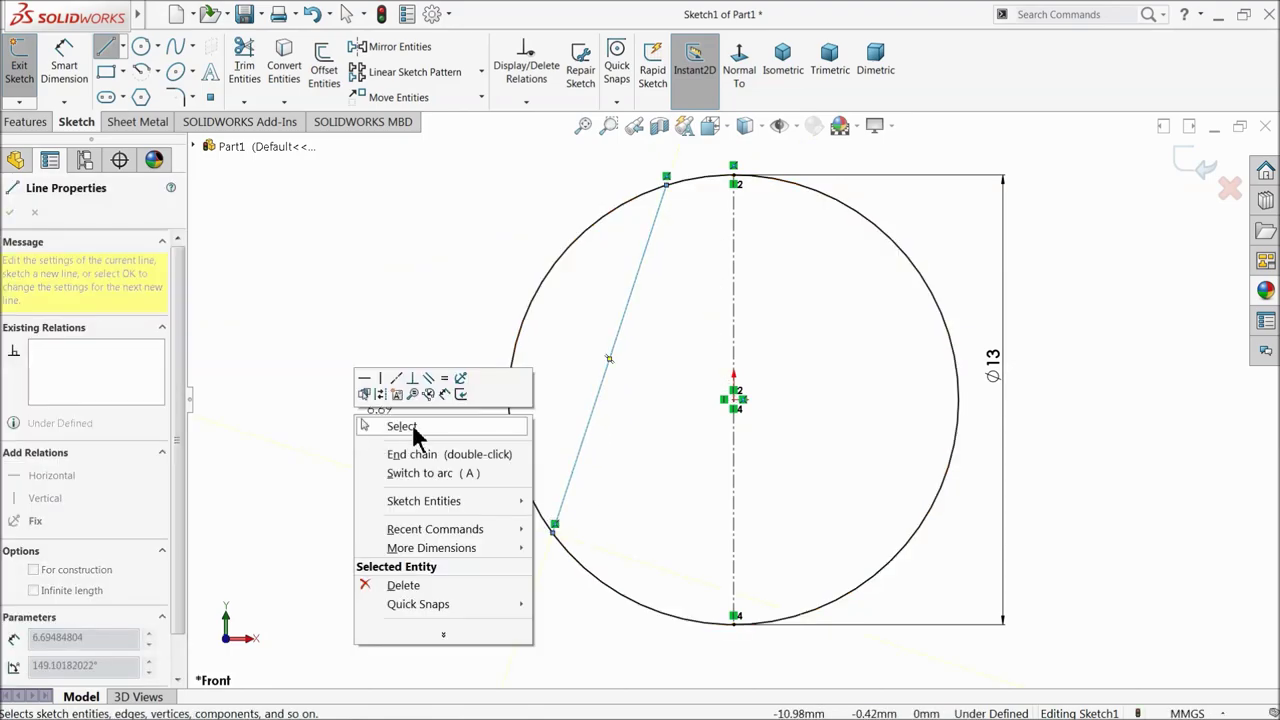
click(415, 437)
Mirror the slanted line about the vertical centerline, keeping the original.
click(403, 48)
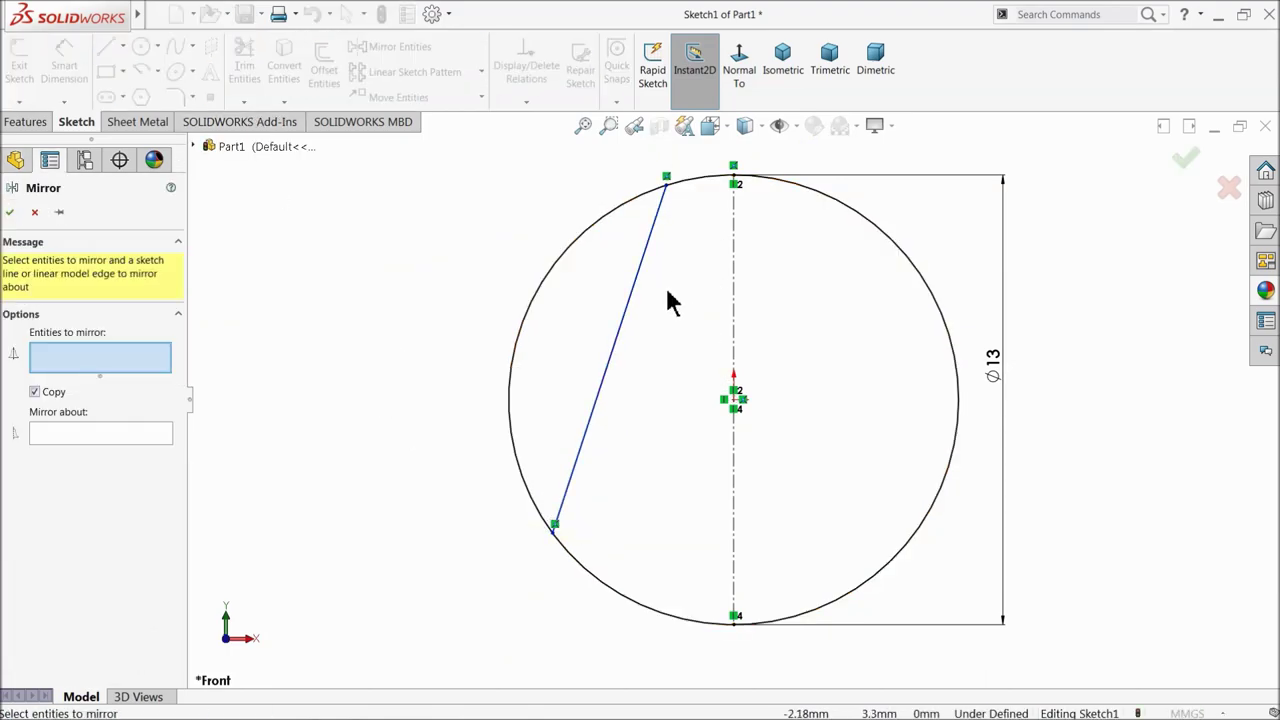
click(637, 282)
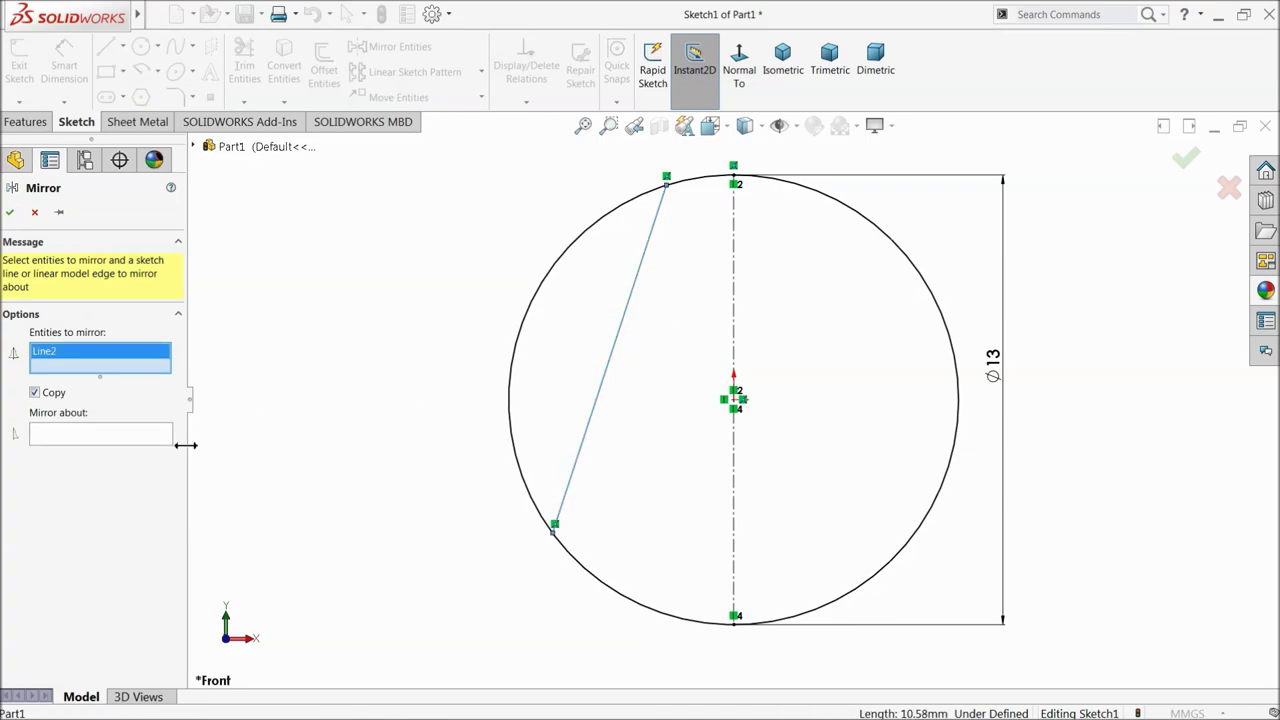
click(735, 334)
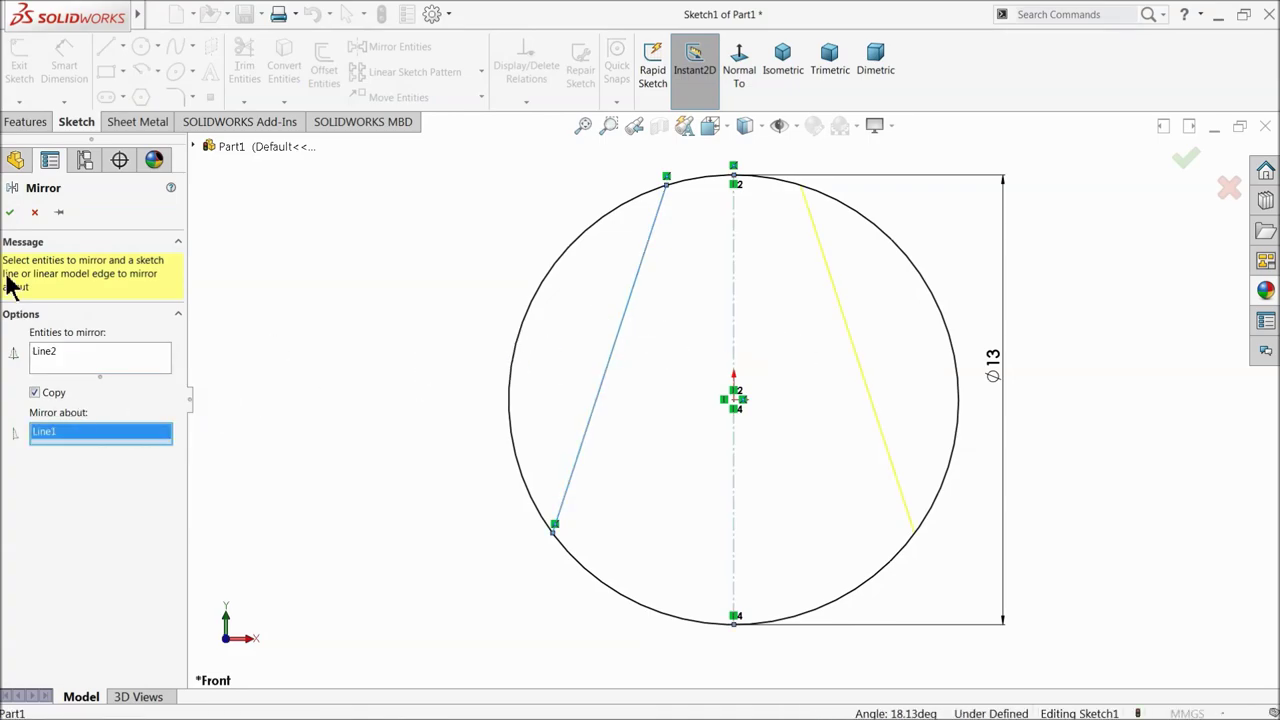
click(10, 213)
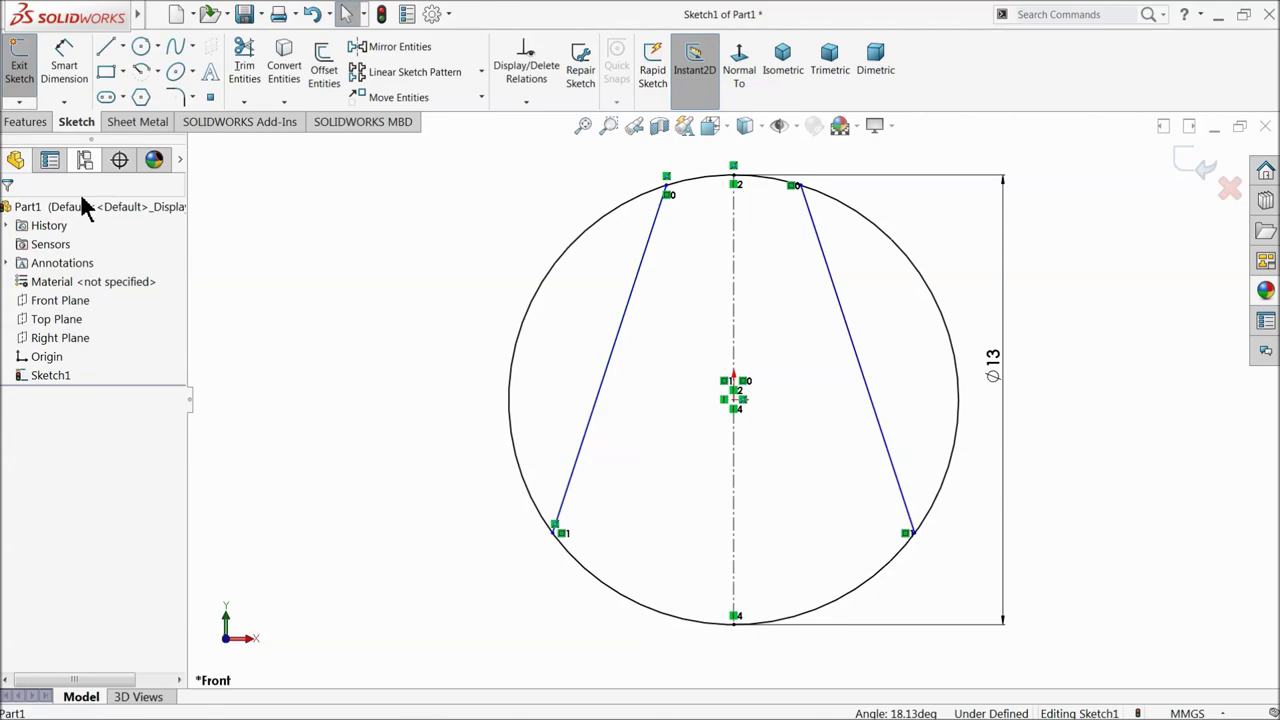
Dimension the angle between the two slanted lines as 30.45°.
click(645, 268)
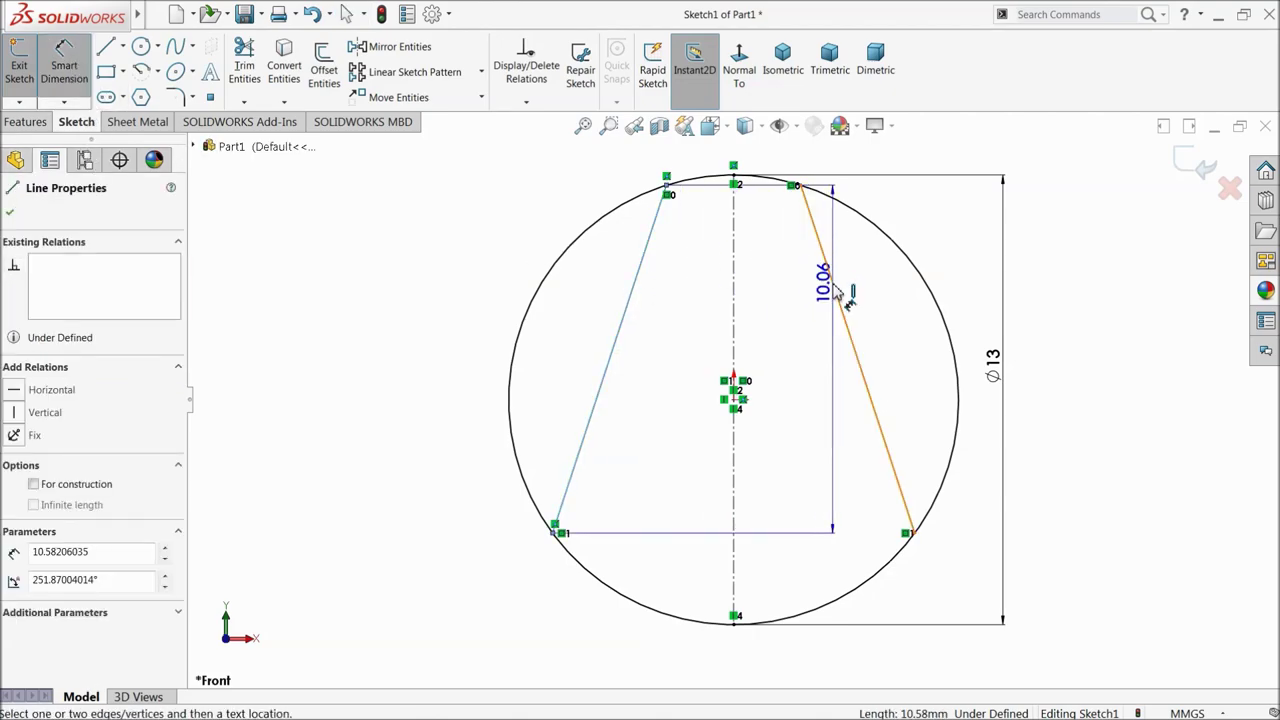
click(829, 292)
click(776, 317)
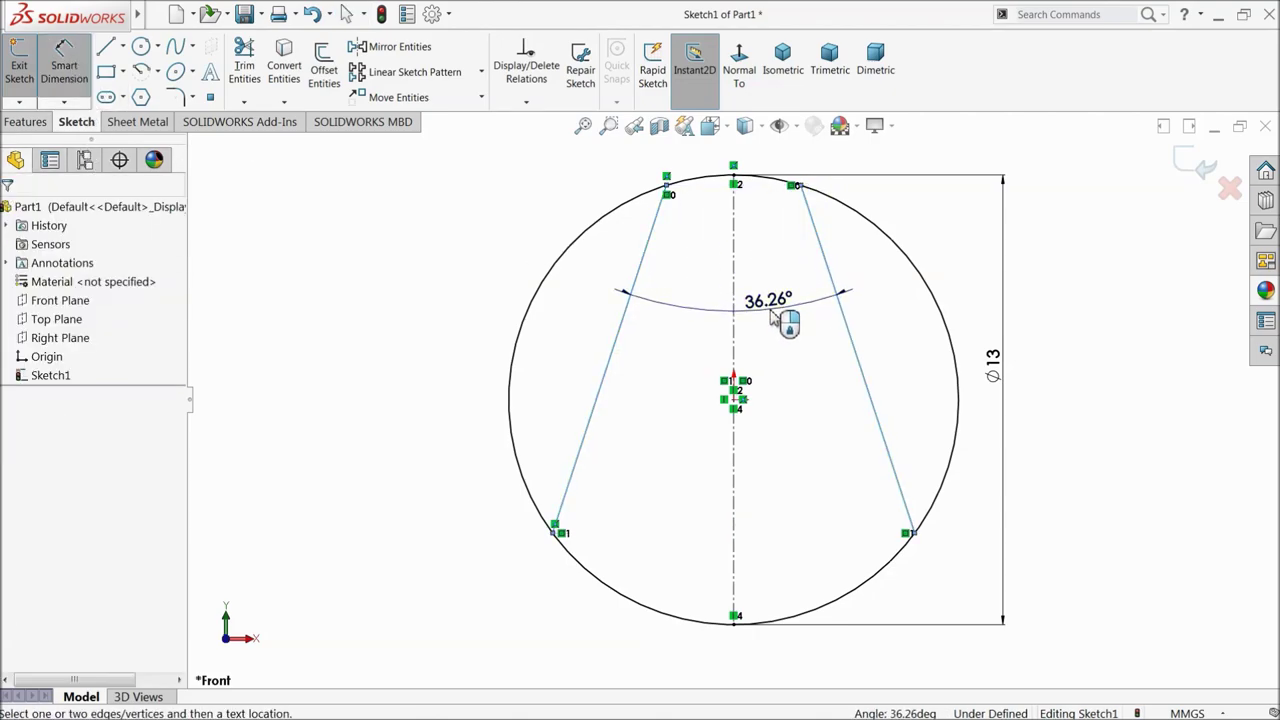
text(30.)
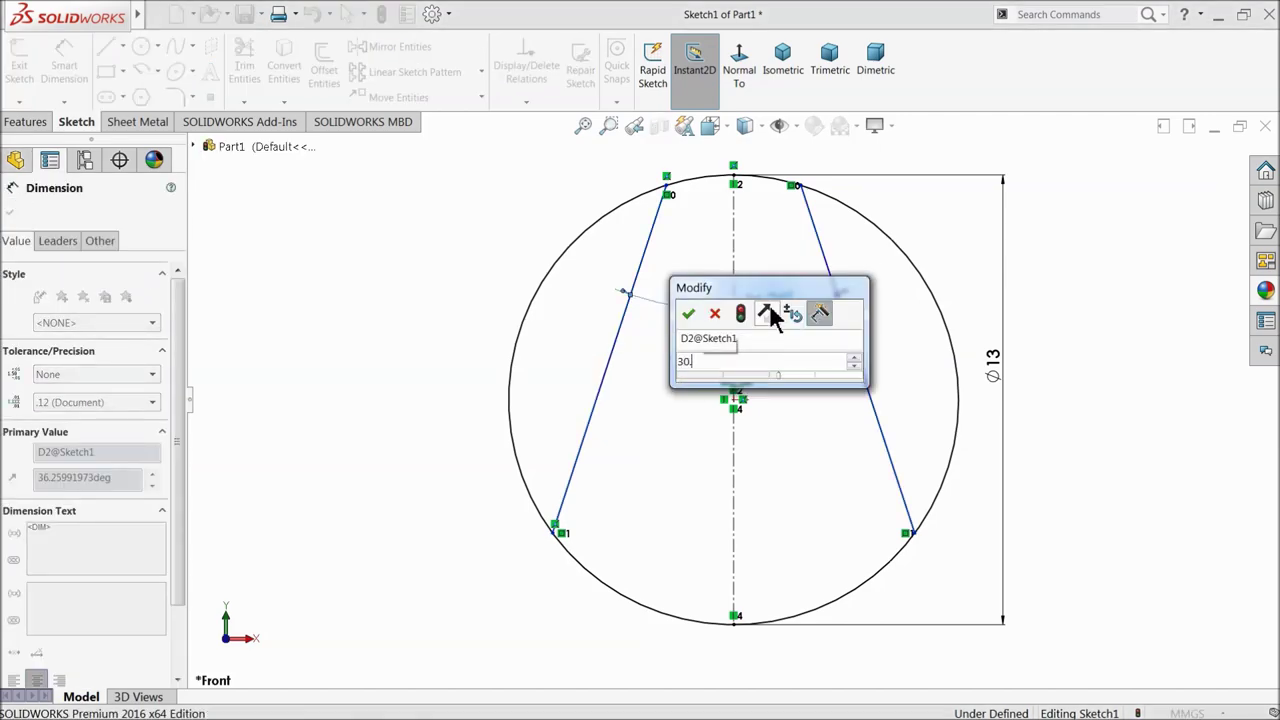
text(45)
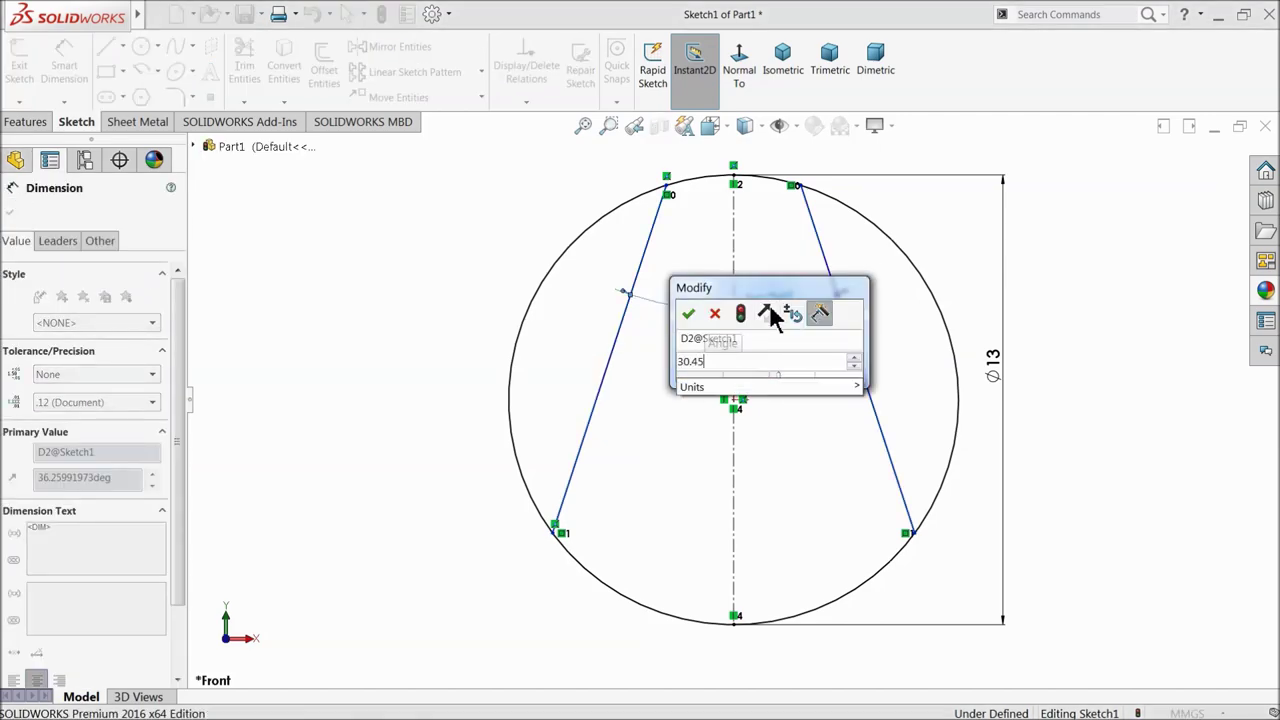
click(688, 316)
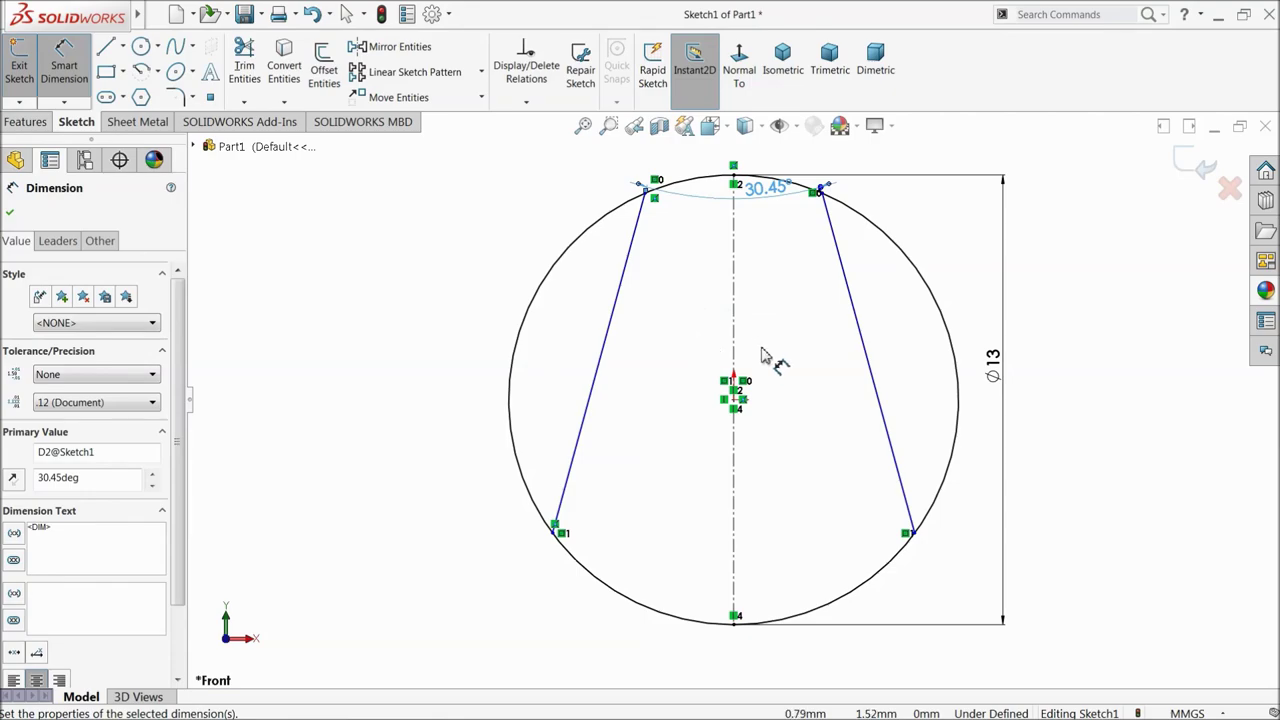
Dimension the horizontal distance between the upper endpoints of the two slanted lines as 3 mm.
scroll(763, 356, up, 3)
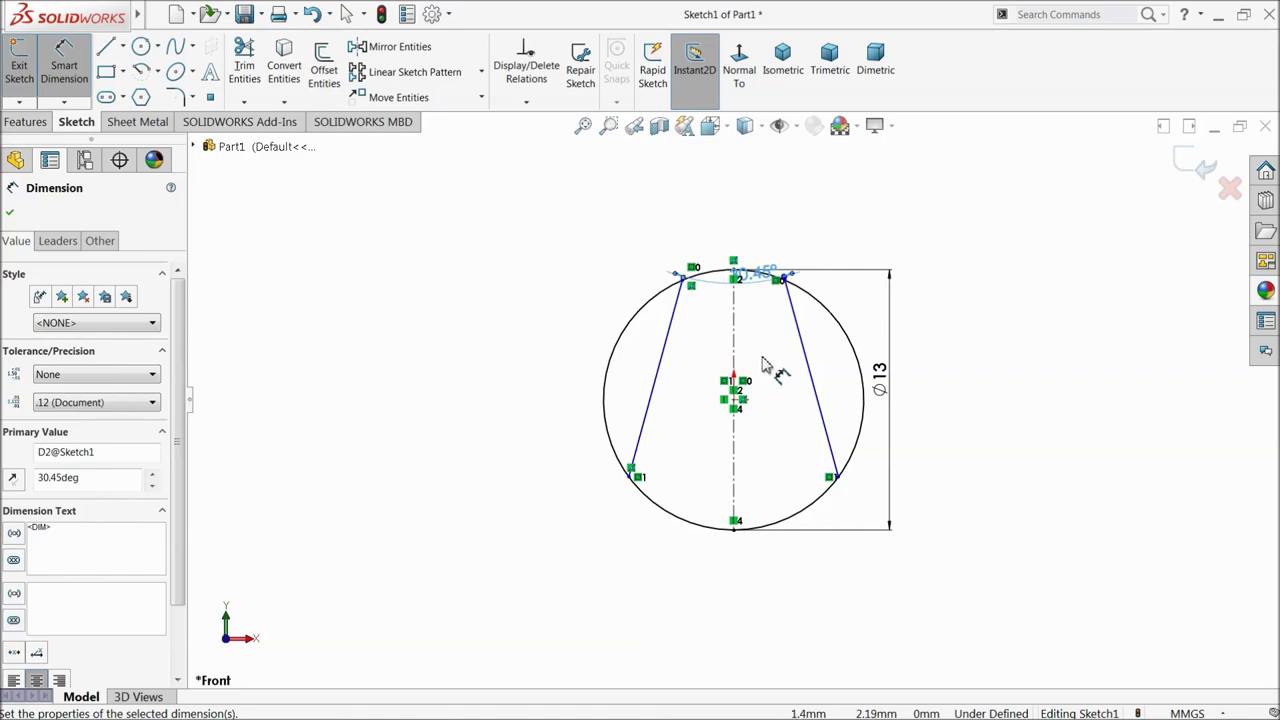
scroll(755, 338, down, 2)
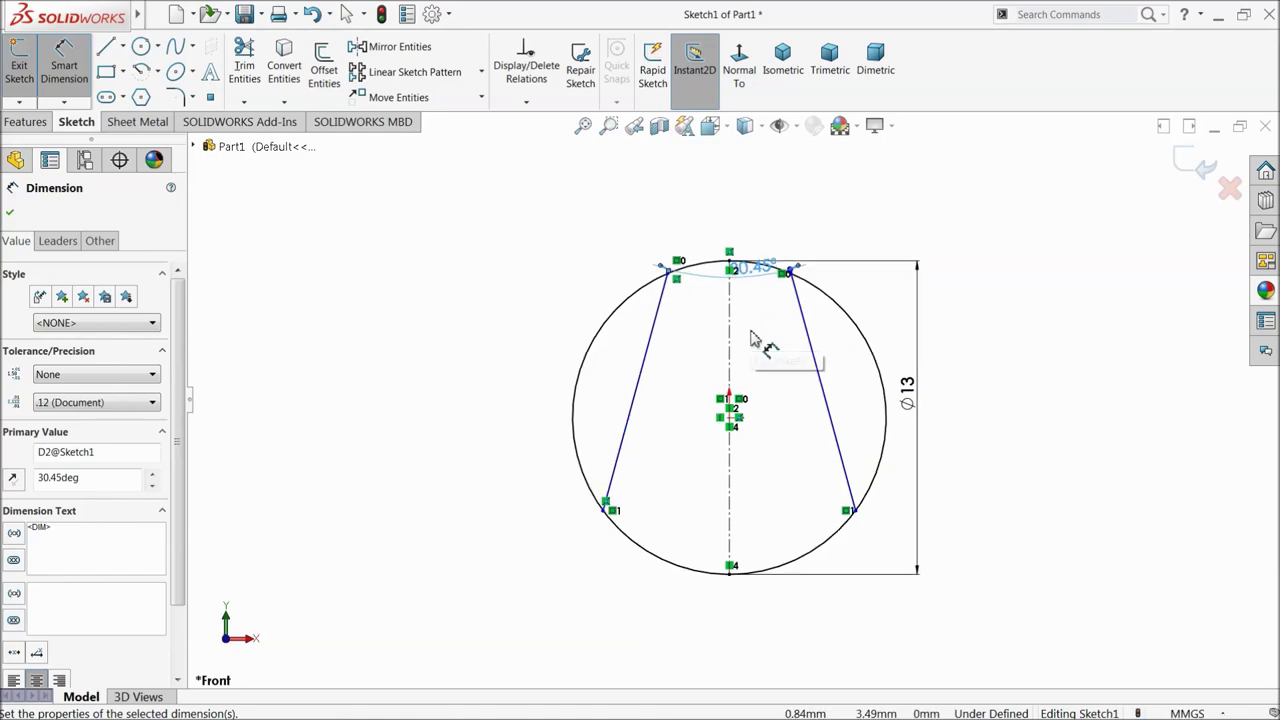
scroll(755, 343, down, 1)
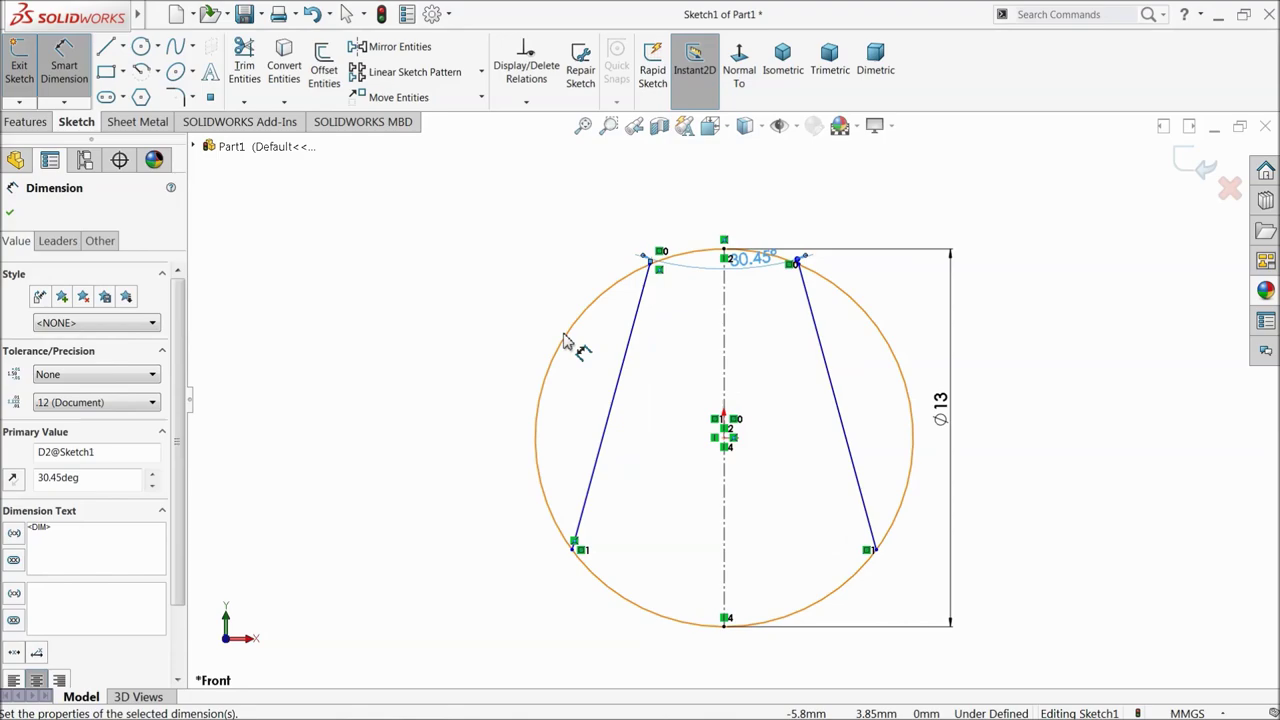
click(490, 307)
scroll(679, 293, down, 1)
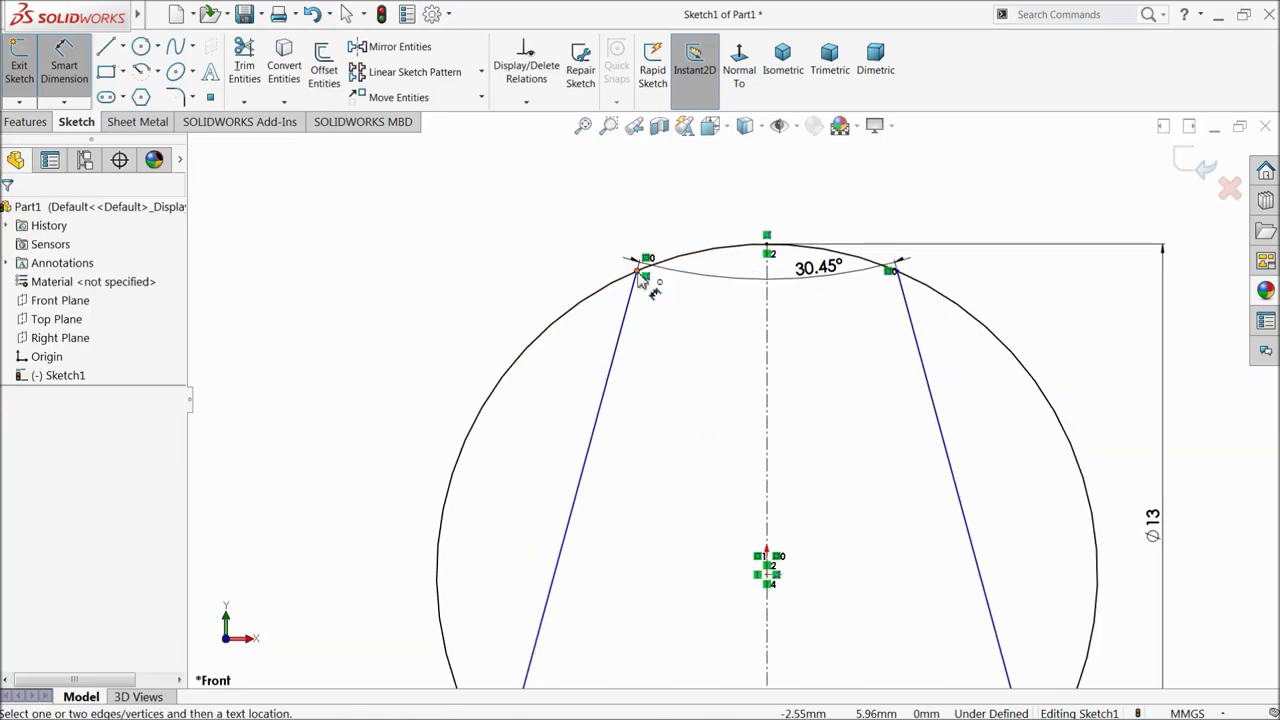
click(644, 278)
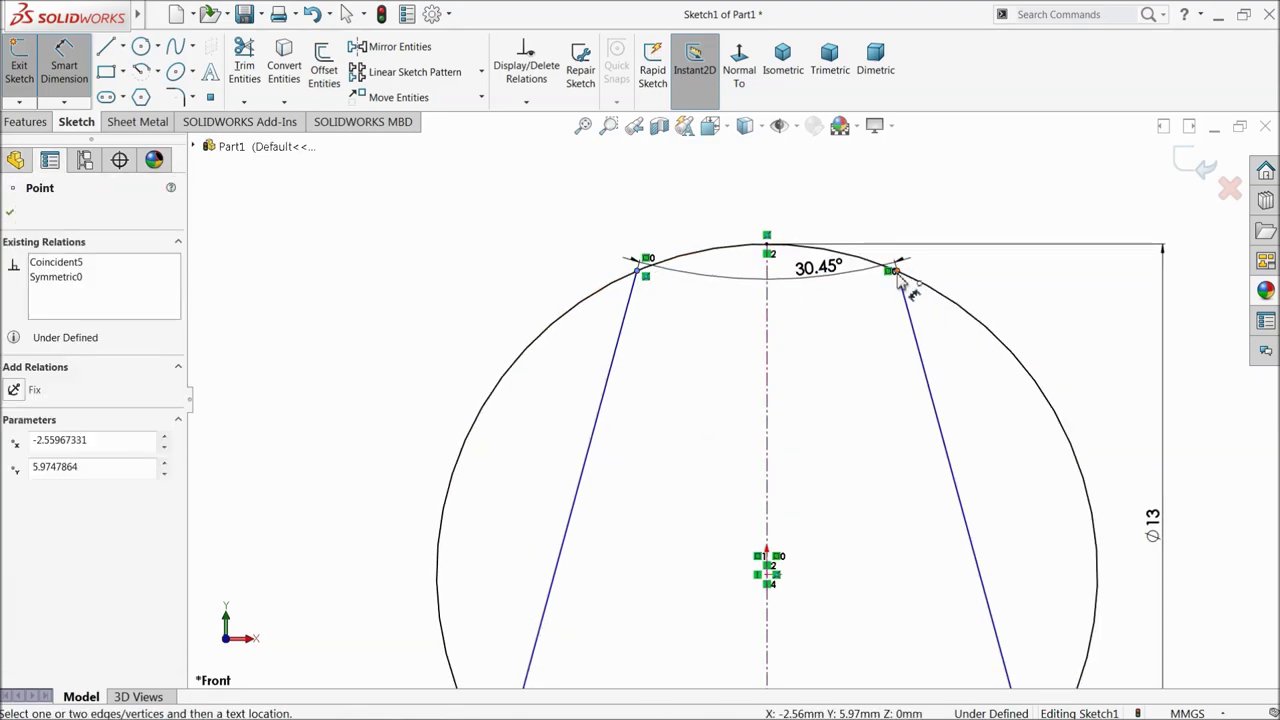
click(898, 272)
click(776, 200)
text(3)
key(Return)
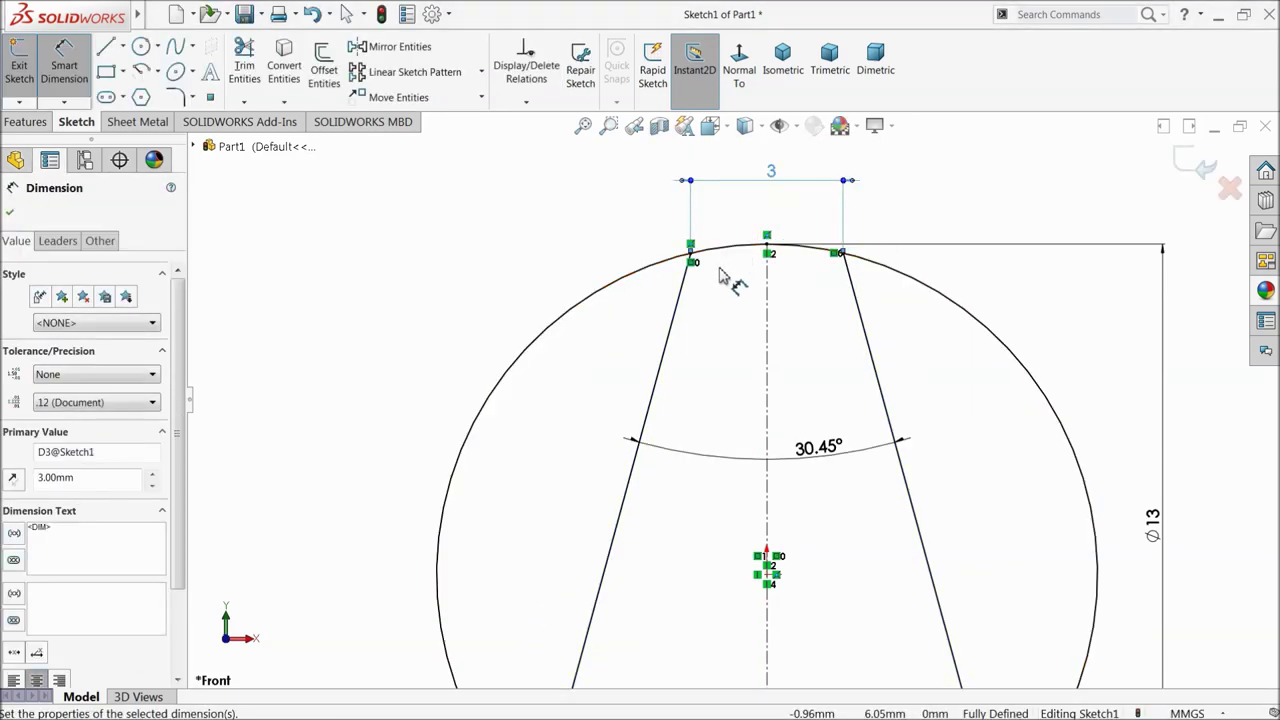
Set the distance between the slanted lines' upper endpoints to 2 mm.
scroll(722, 318, up, 5)
key(f)
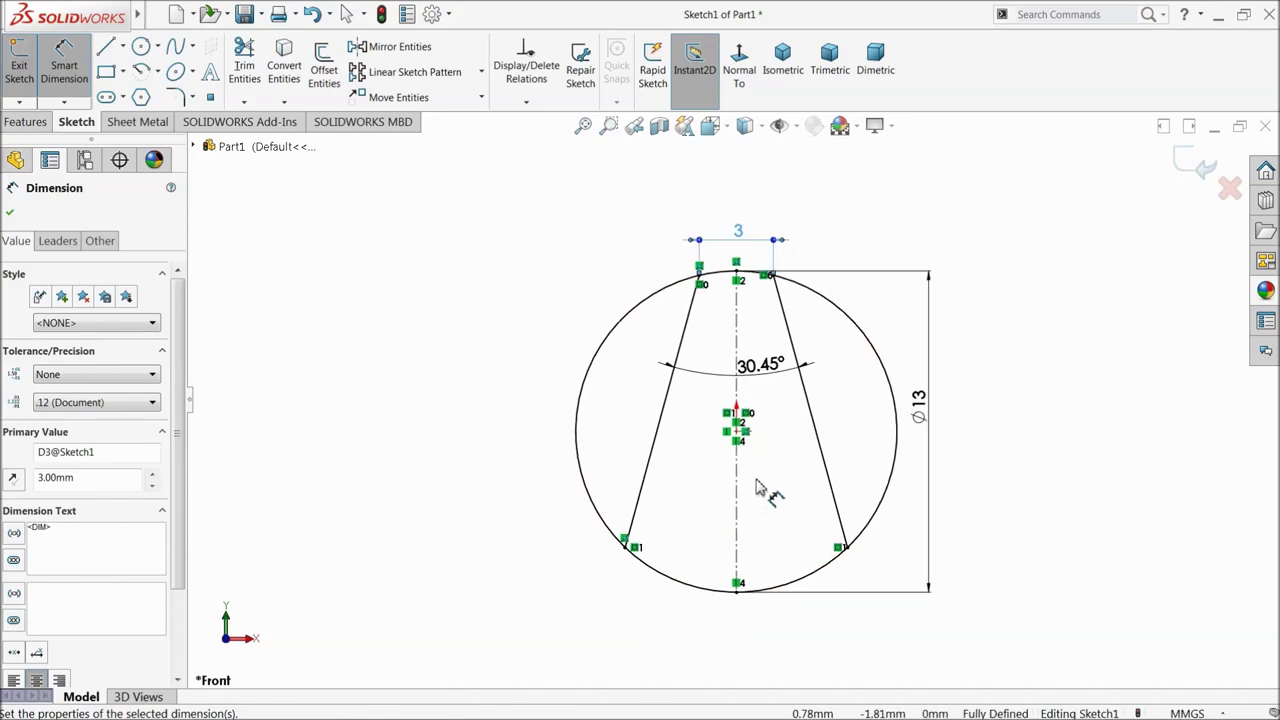
scroll(766, 320, down, 4)
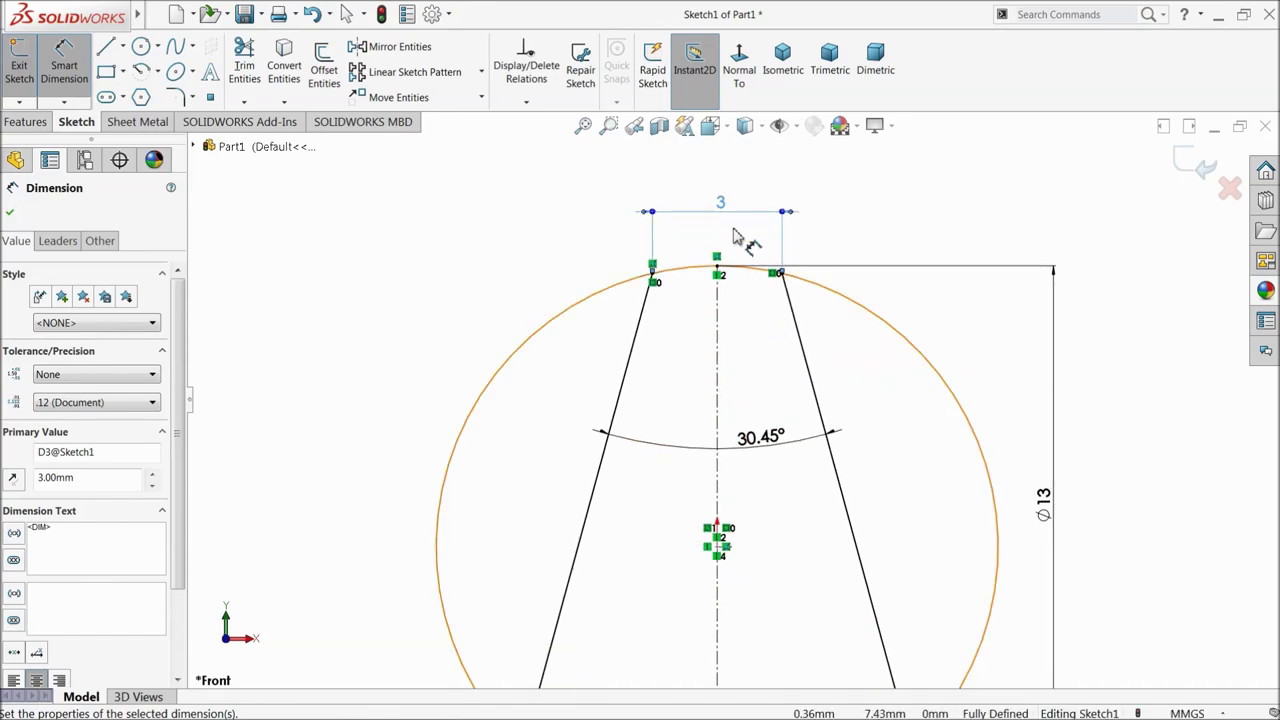
scroll(726, 233, down, 2)
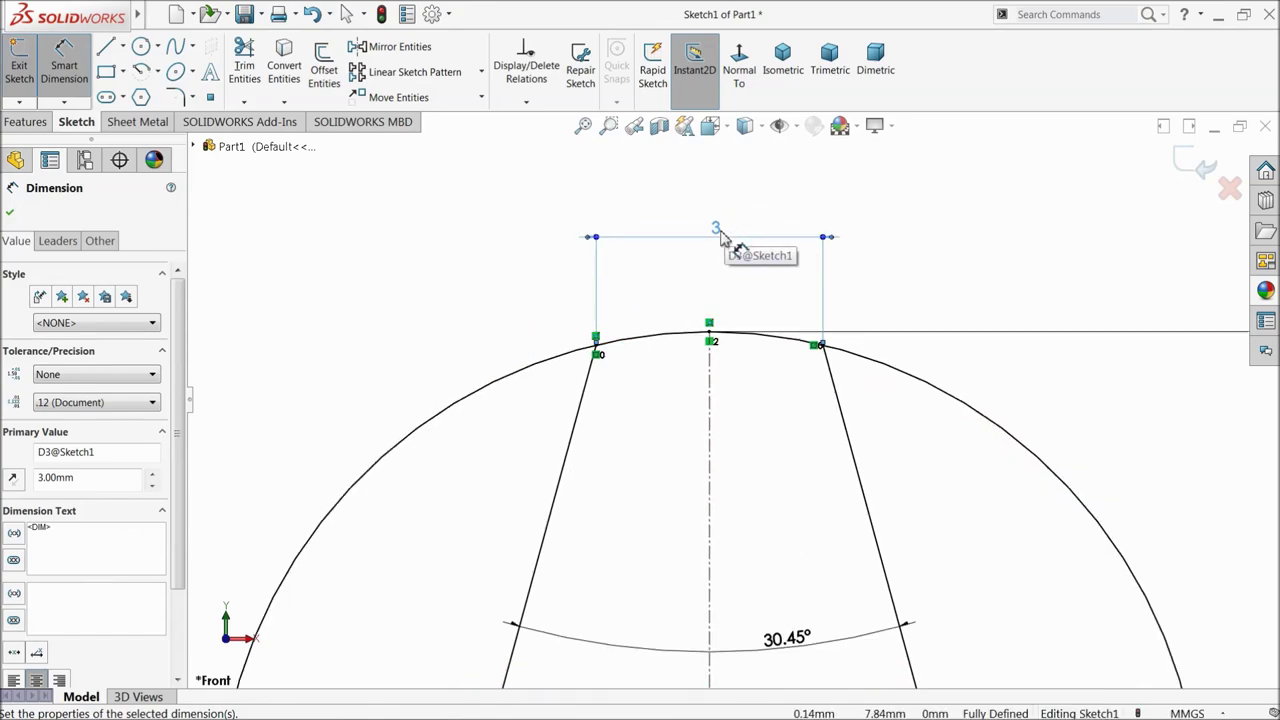
key(Escape)
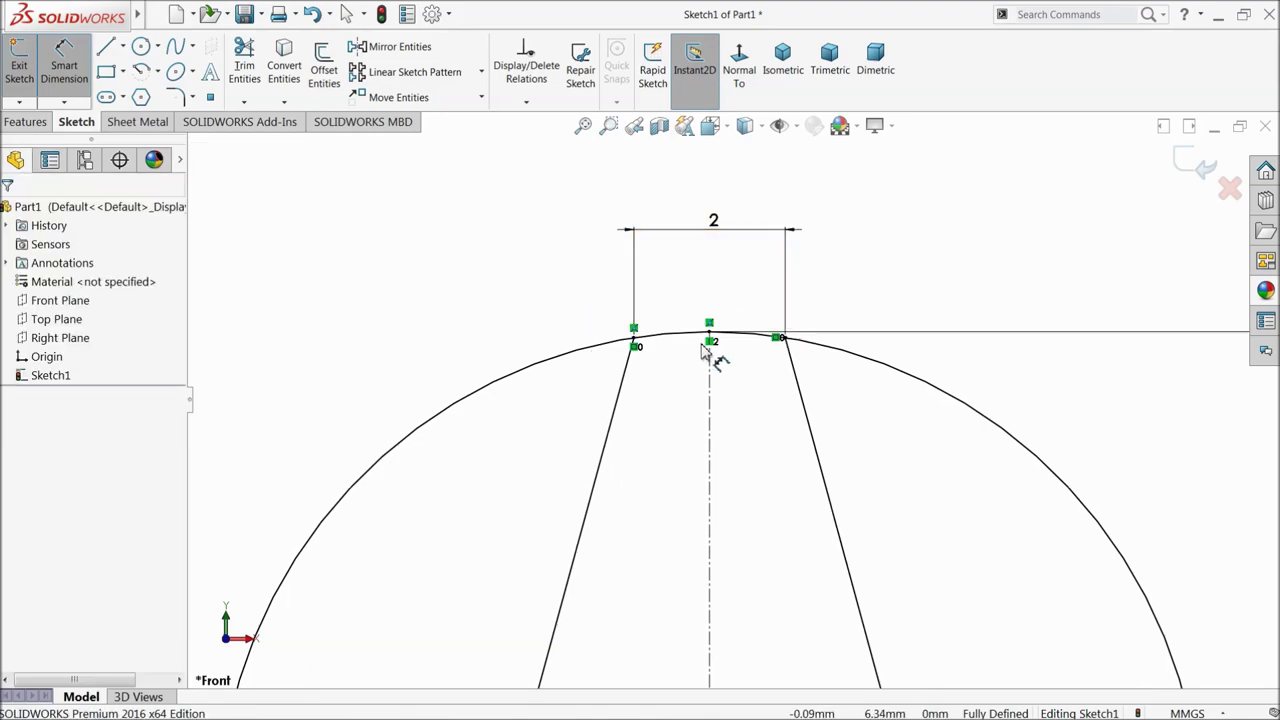
scroll(889, 290, up, 5)
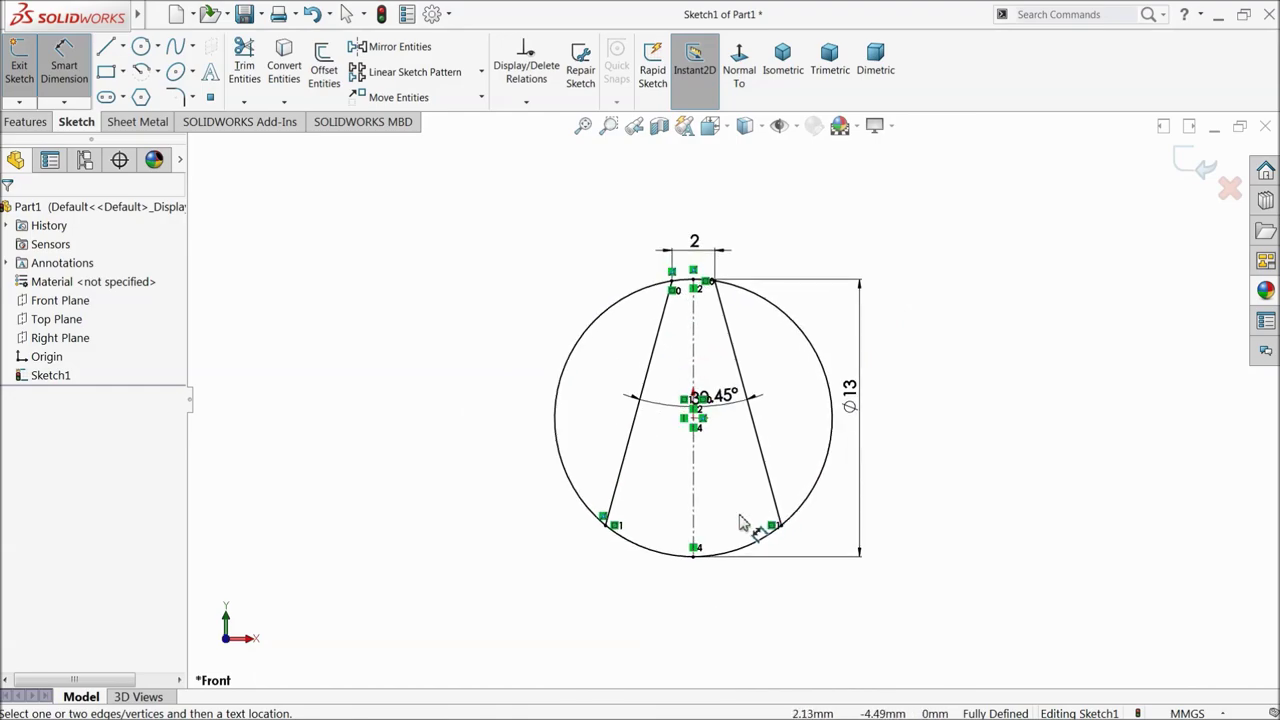
scroll(706, 415, down, 2)
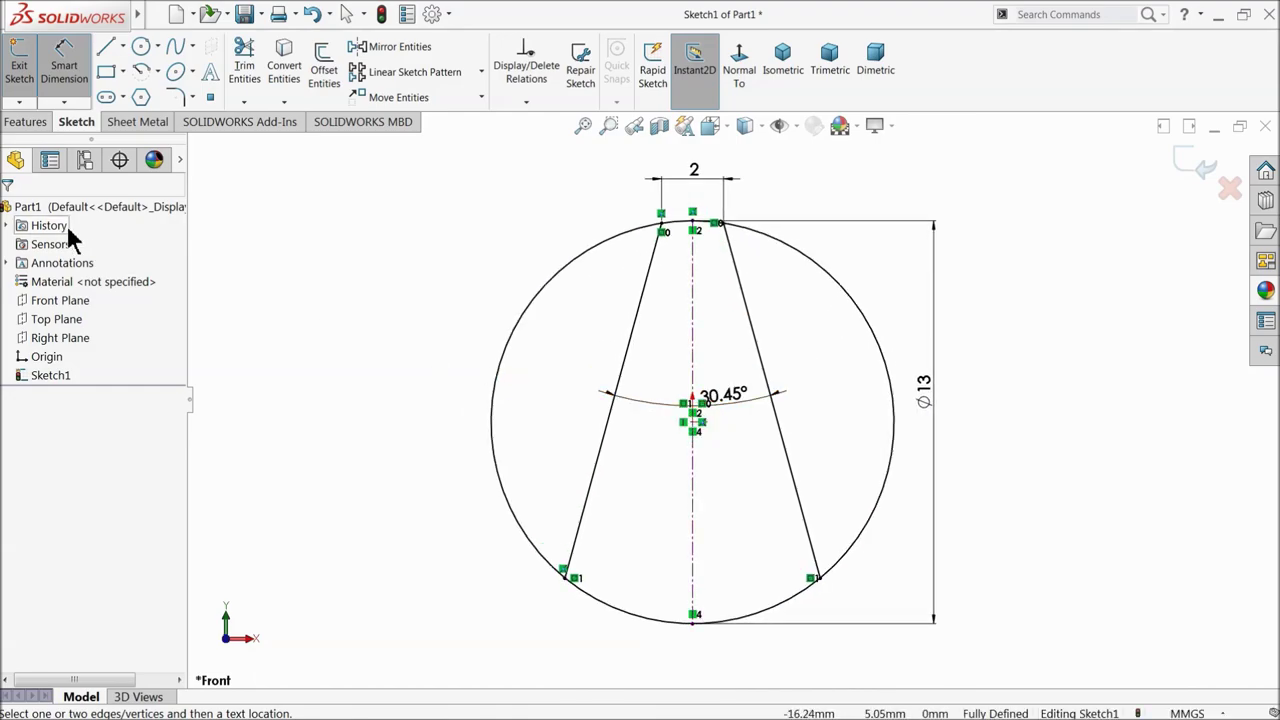
Trim away the circle's side arcs outside the two slanted lines, keeping the upper and lower arcs.
click(250, 68)
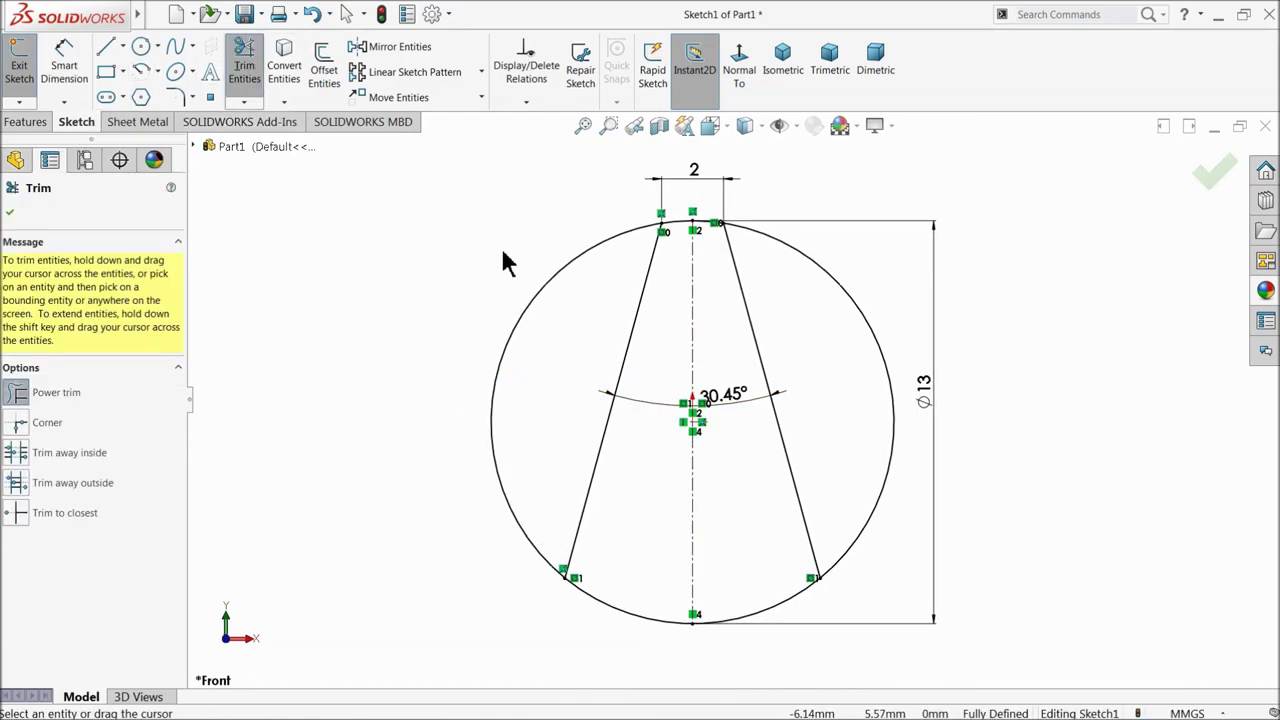
drag(503, 252, 541, 307)
drag(859, 268, 815, 297)
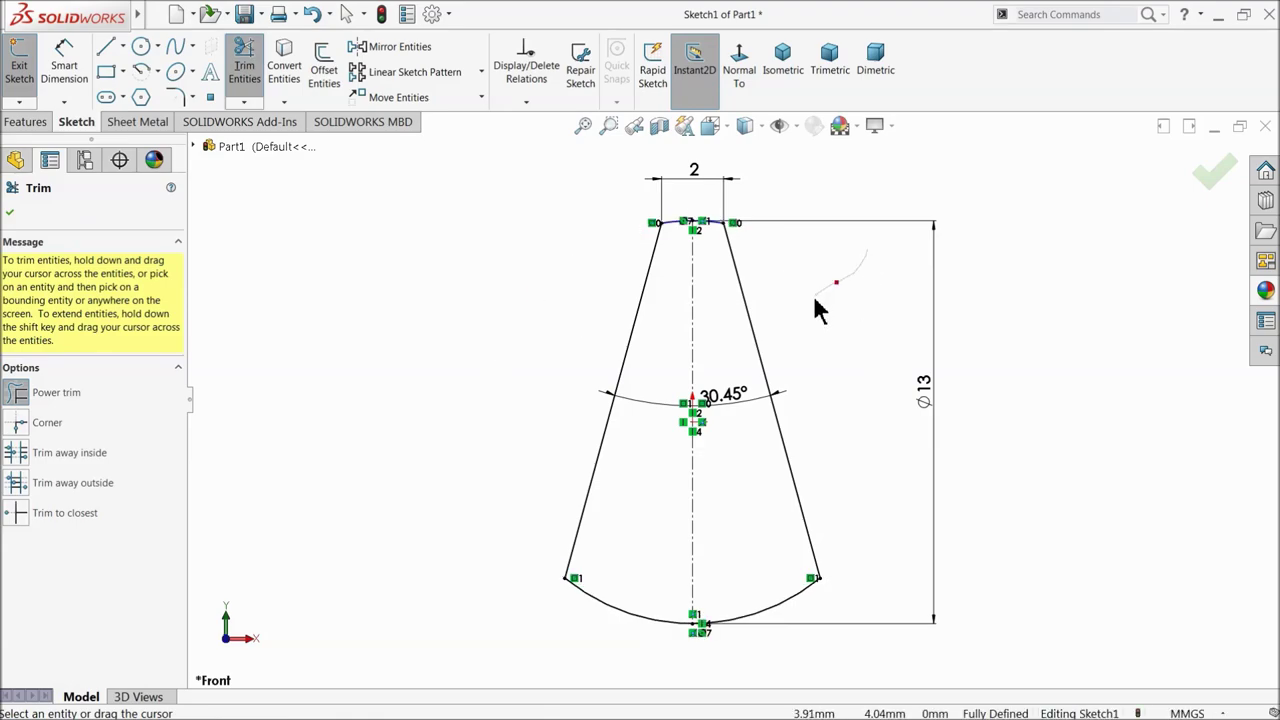
click(10, 215)
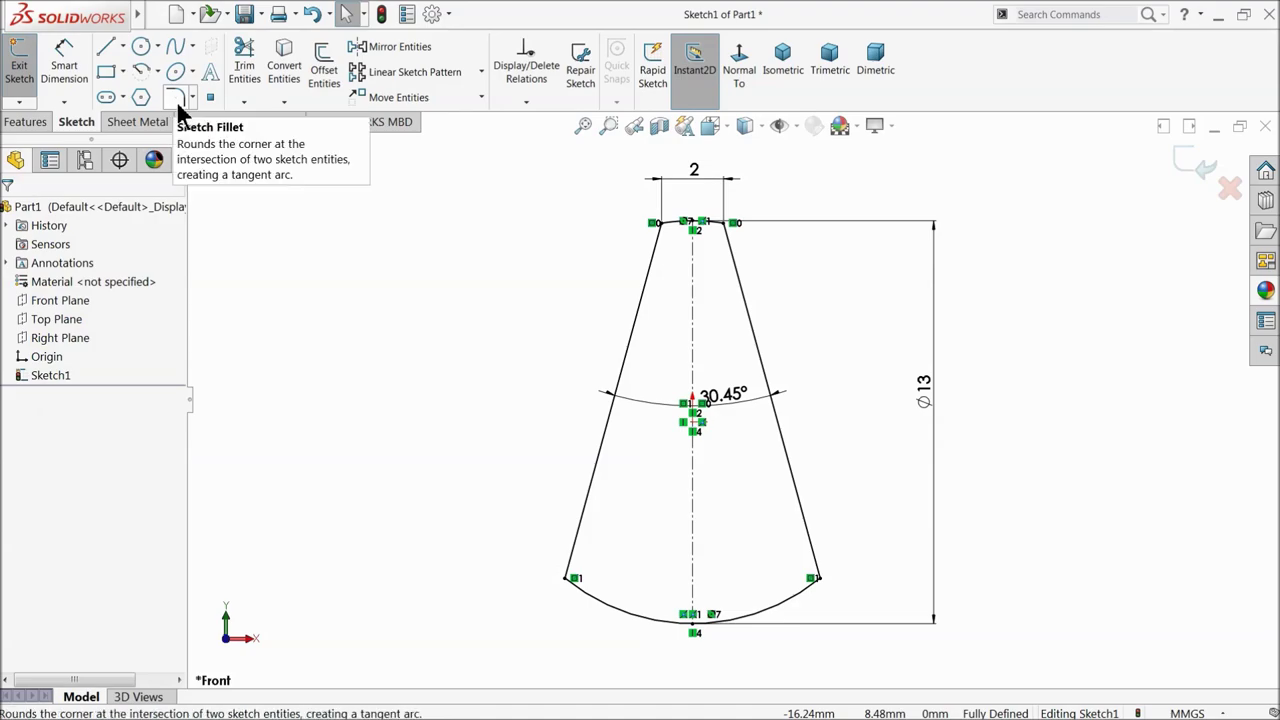
Pick the profile's two upper corners for sketch fillets with a 0.2 mm radius.
click(177, 100)
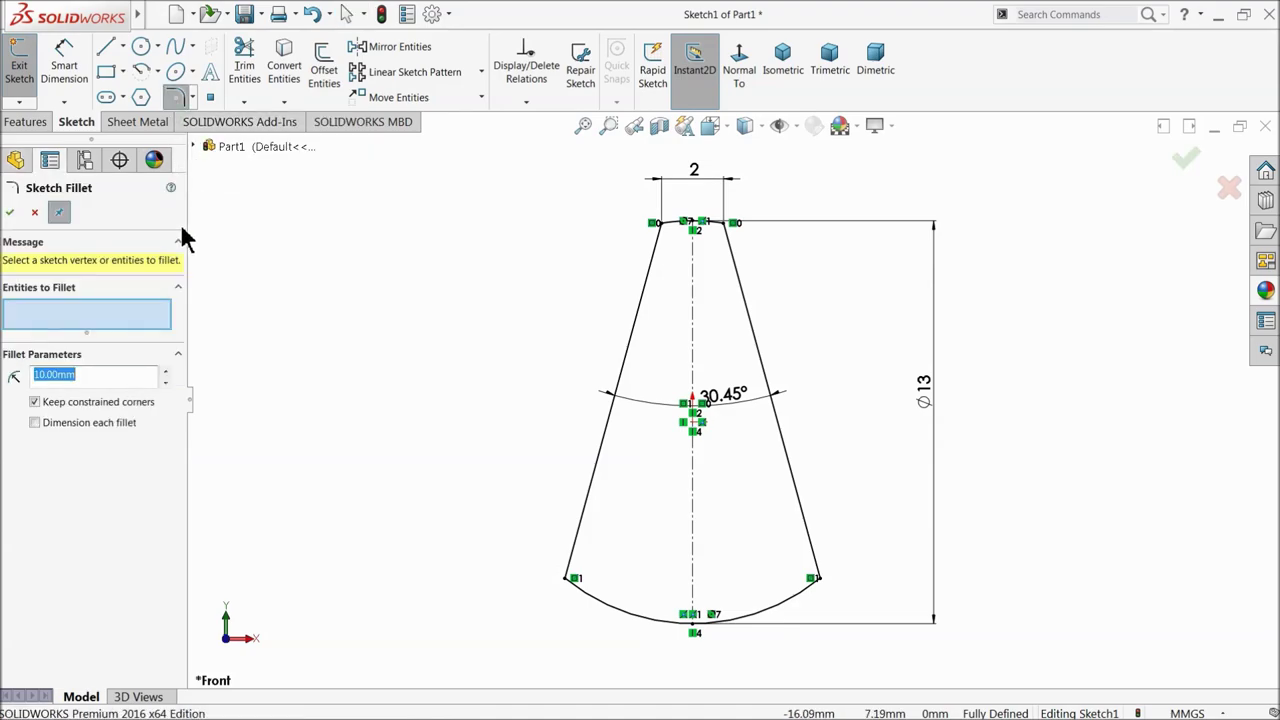
text(0.2)
scroll(726, 240, down, 5)
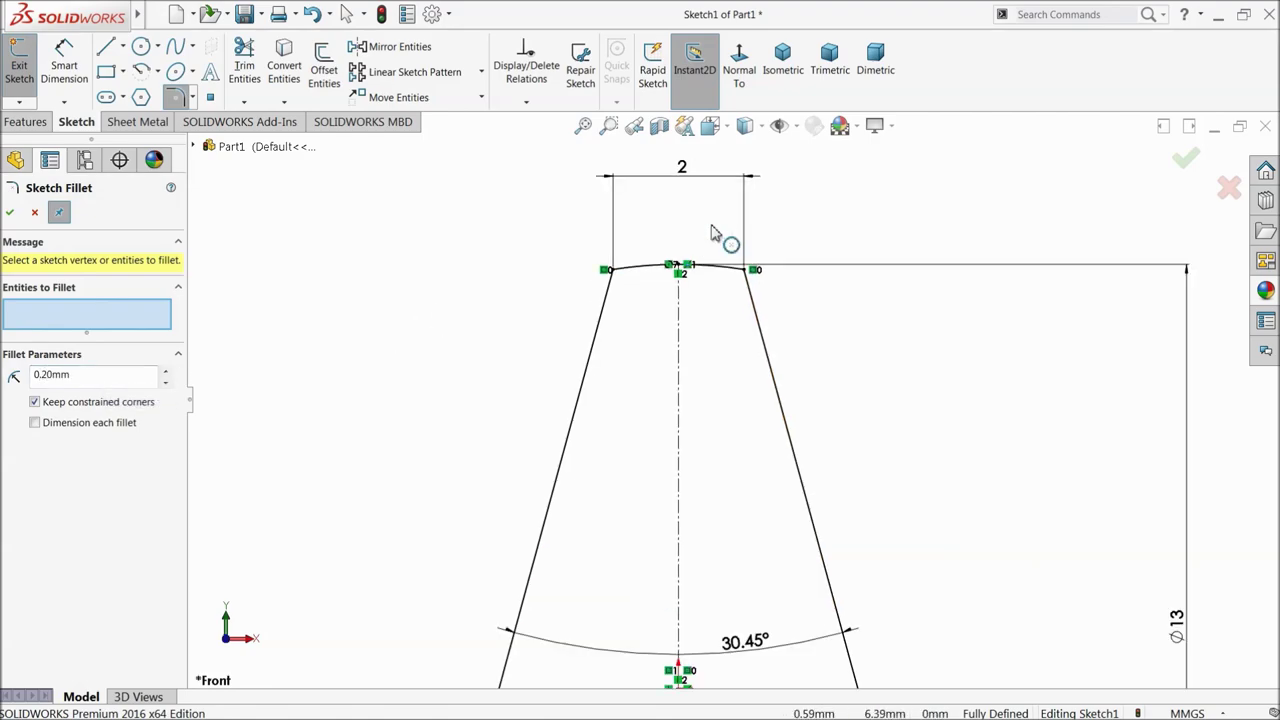
click(560, 345)
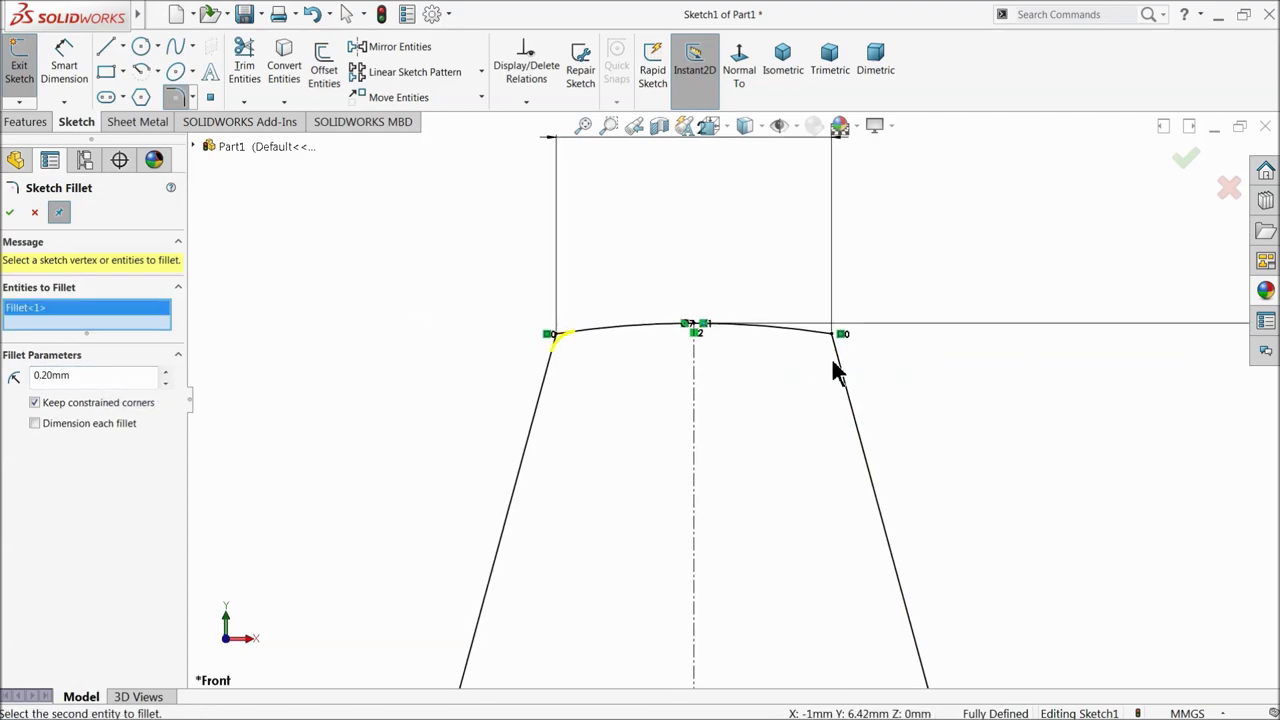
click(832, 342)
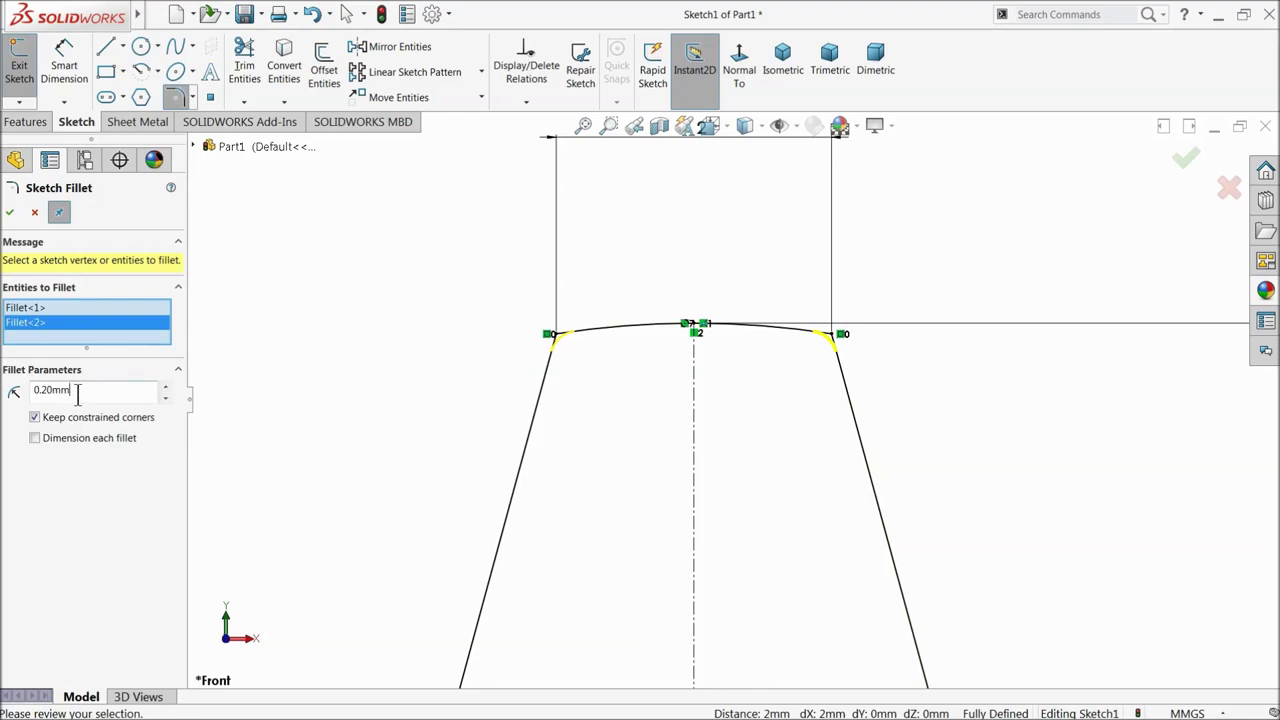
Set the radius of the two upper corner fillets to 1 mm and apply them.
drag(77, 393, 33, 382)
text(1)
key(Return)
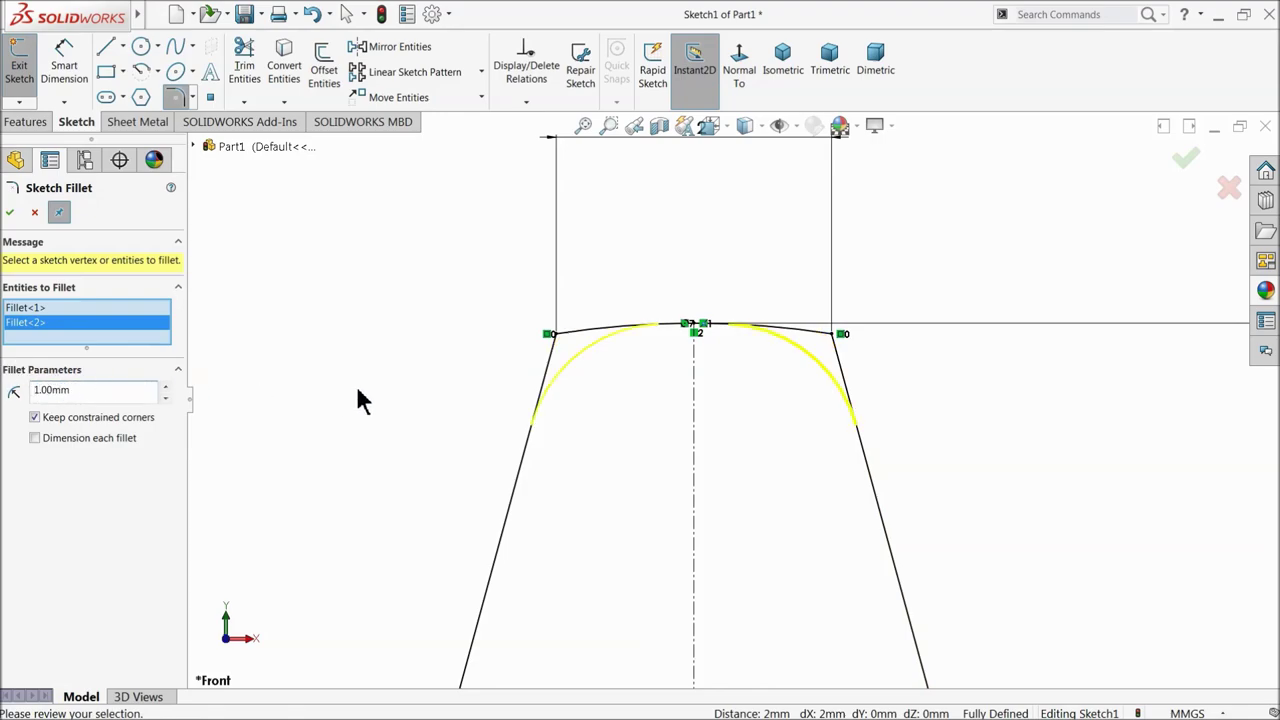
scroll(428, 380, up, 10)
scroll(700, 480, down, 5)
scroll(642, 435, down, 2)
click(9, 212)
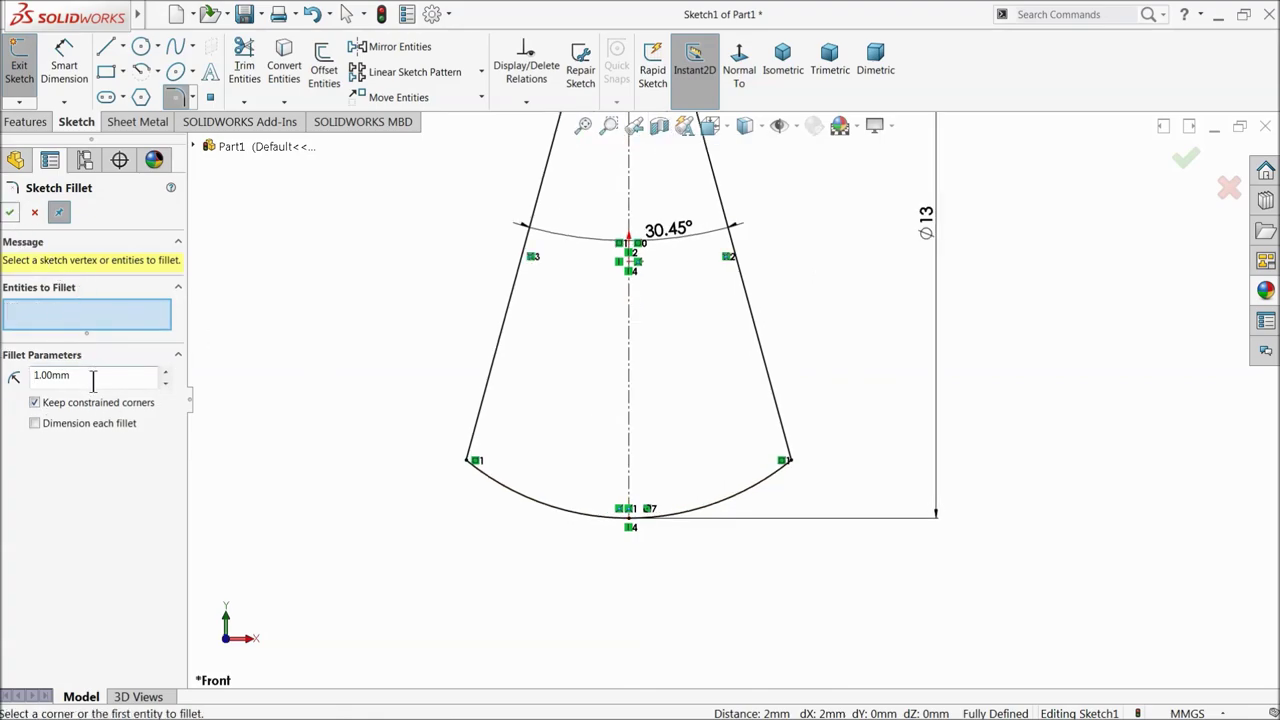
Round the profile's two lower corners with 2 mm sketch fillets and finish the Sketch Fillet command.
click(470, 461)
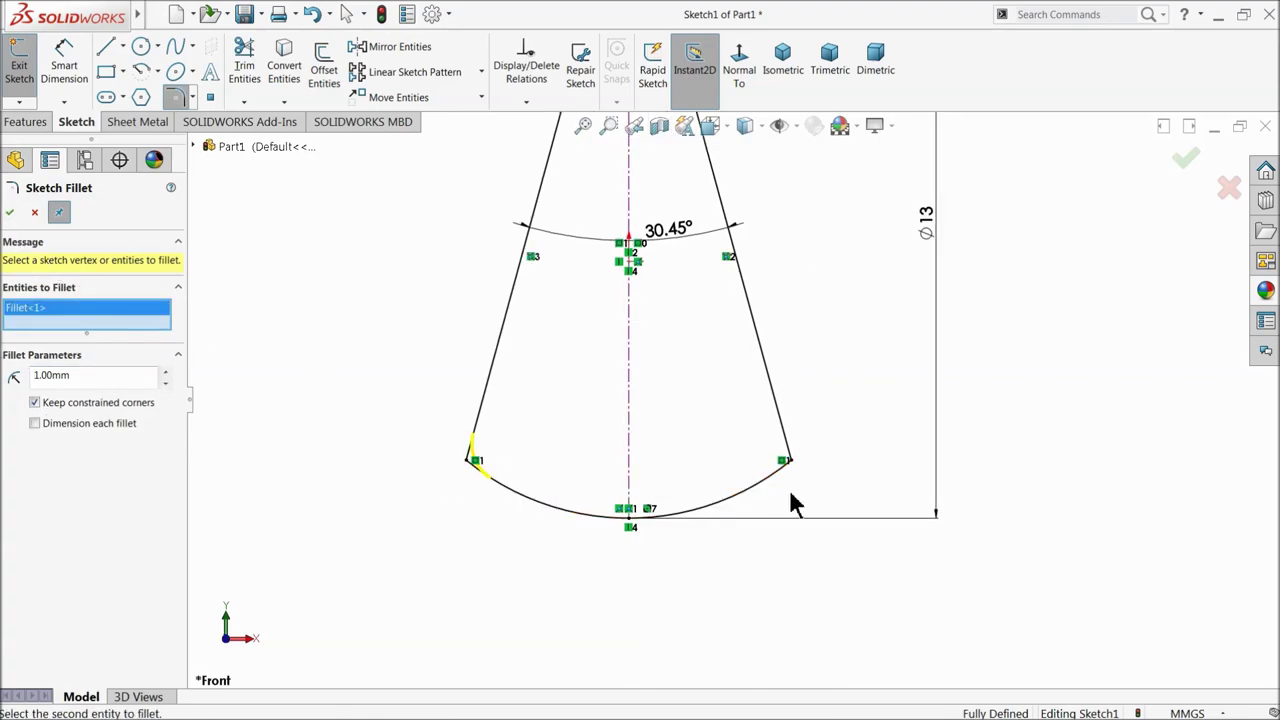
click(790, 462)
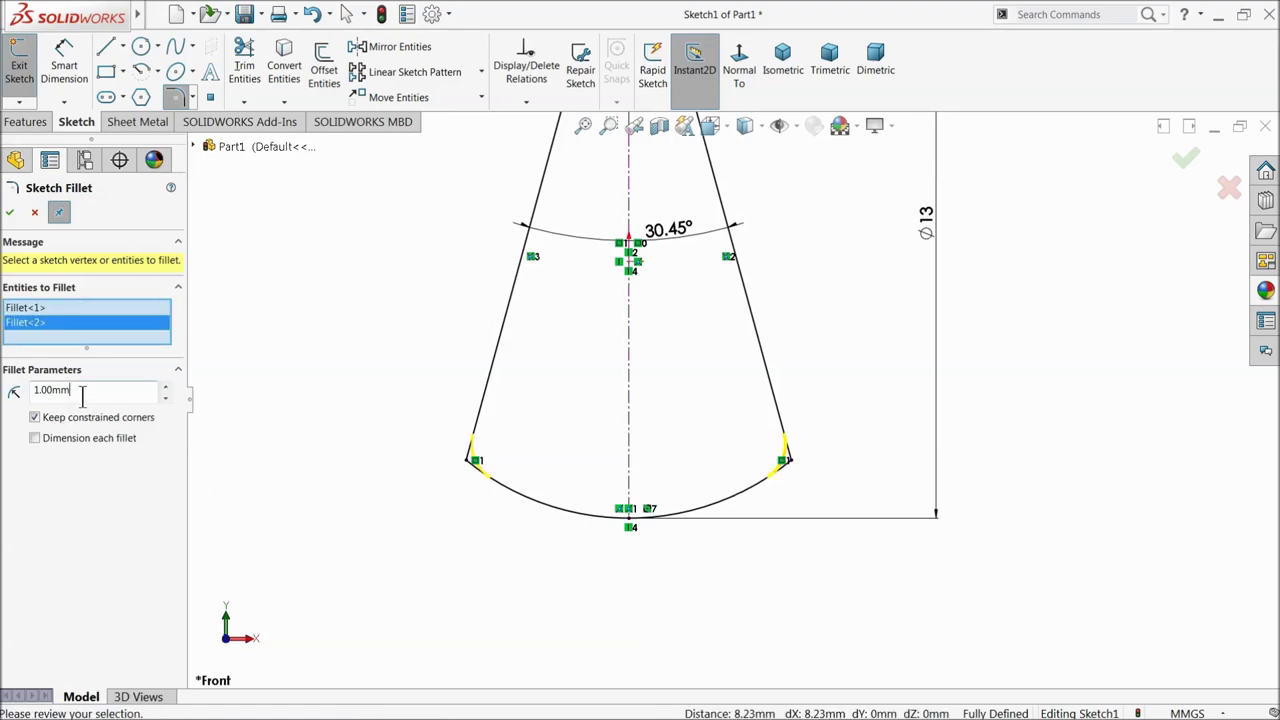
click(28, 394)
text(2)
key(Return)
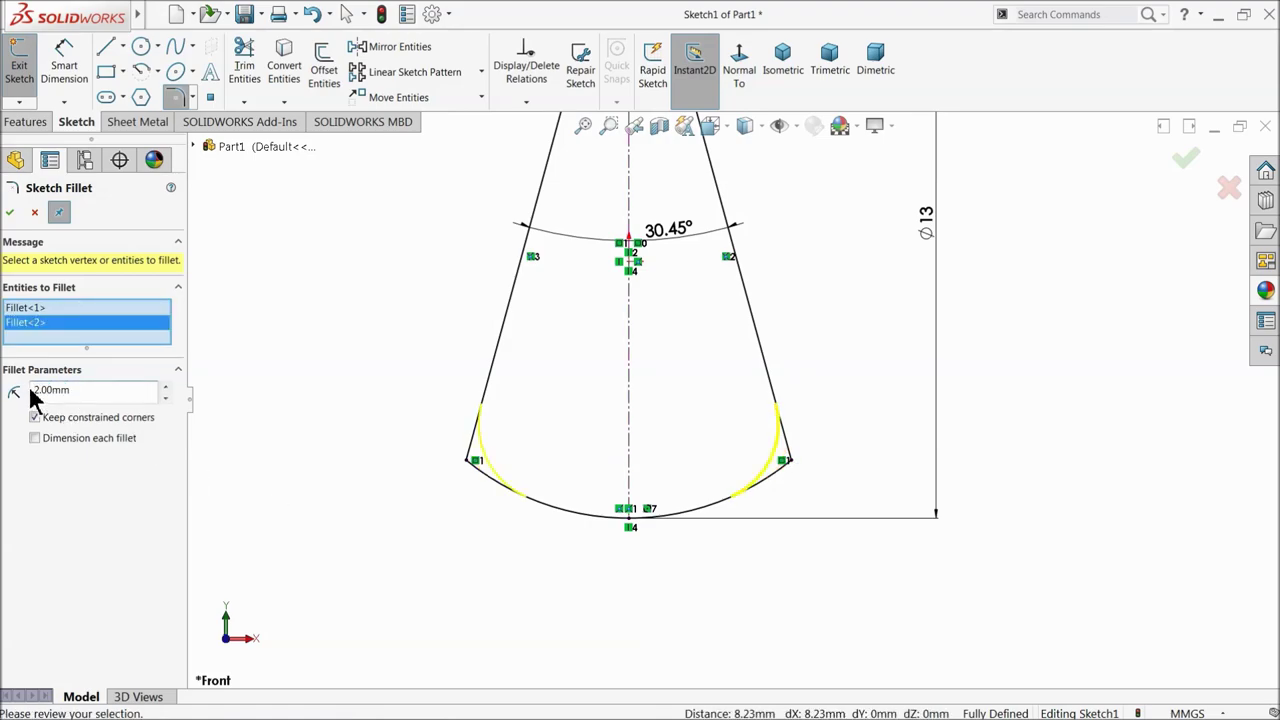
click(11, 213)
key(f)
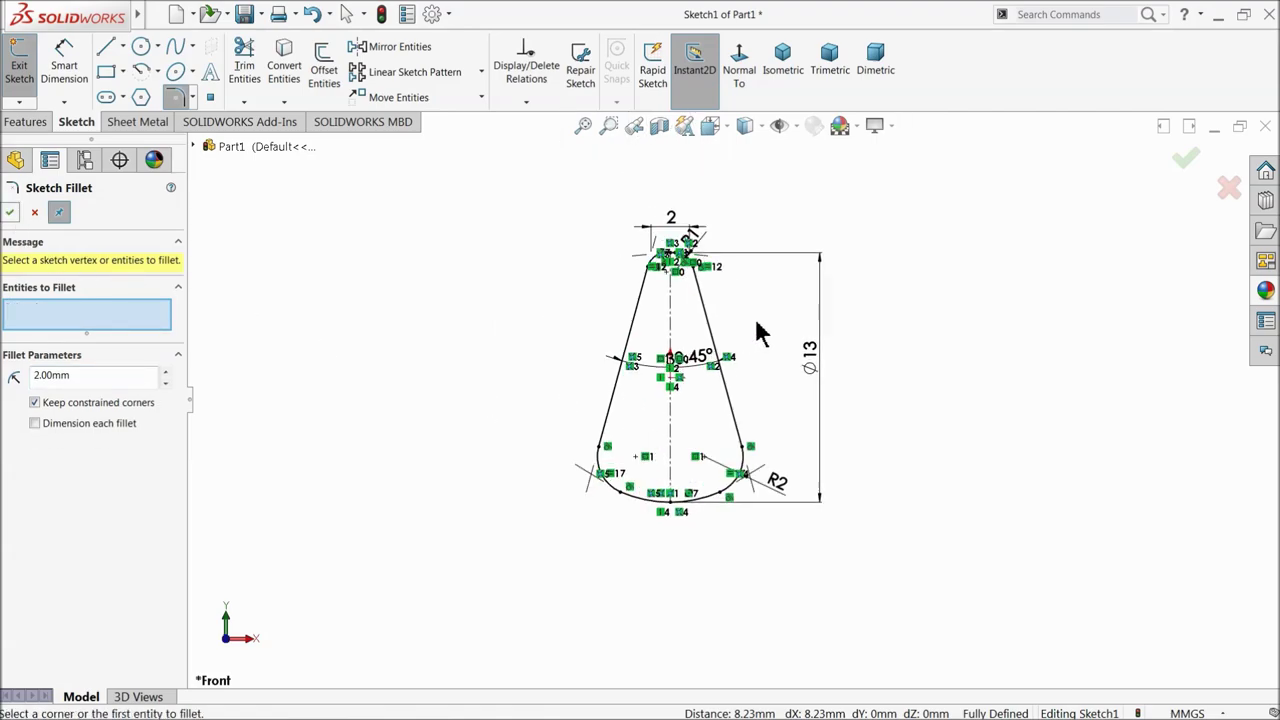
scroll(690, 300, down, 3)
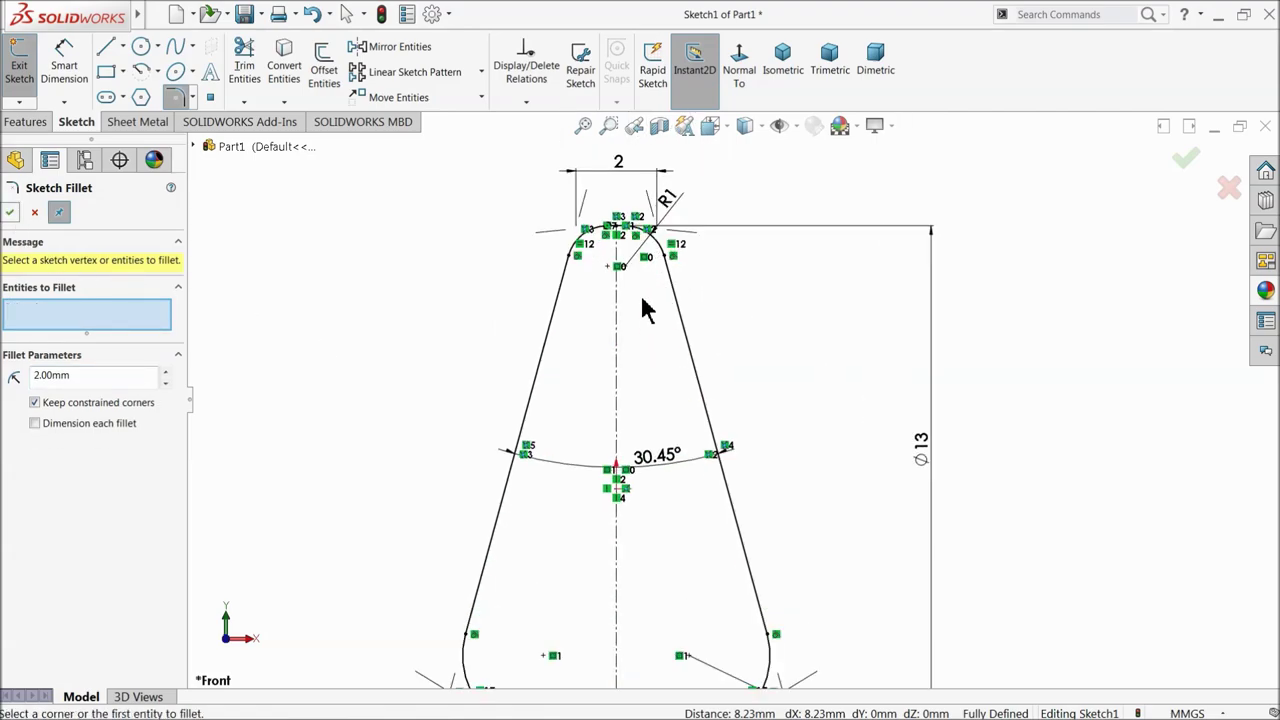
scroll(645, 310, up, 3)
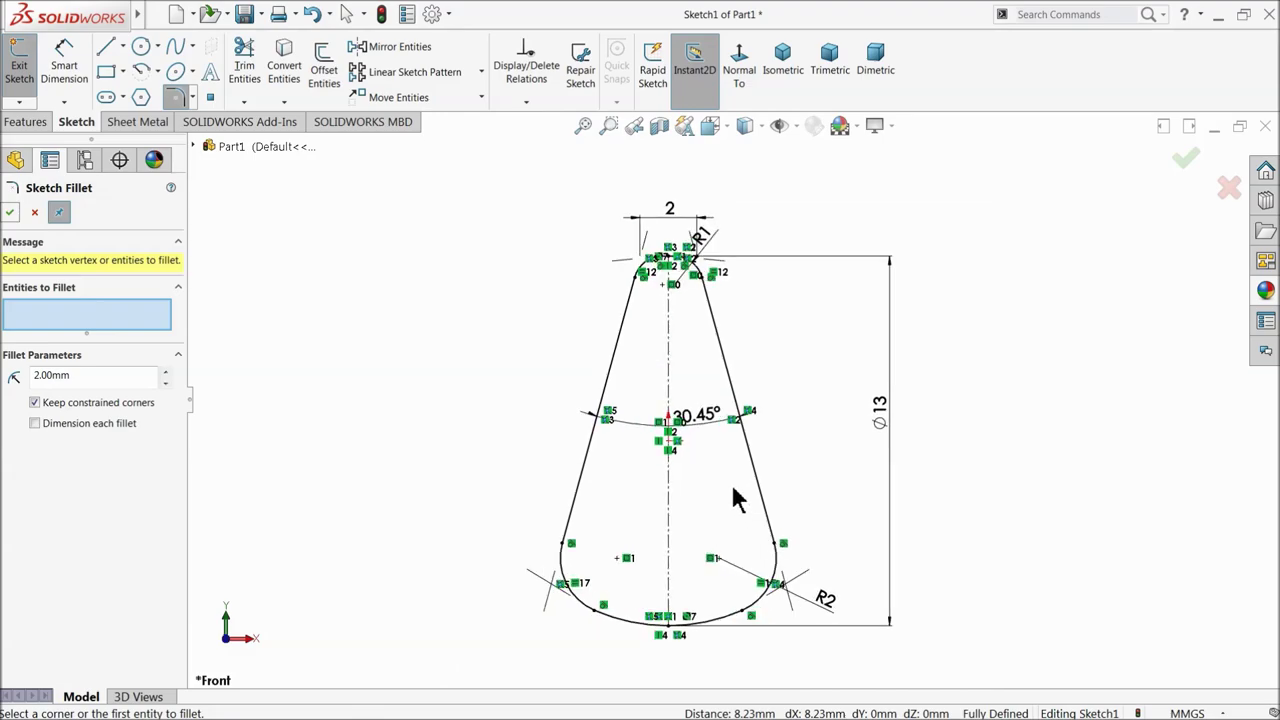
scroll(698, 308, down, 1)
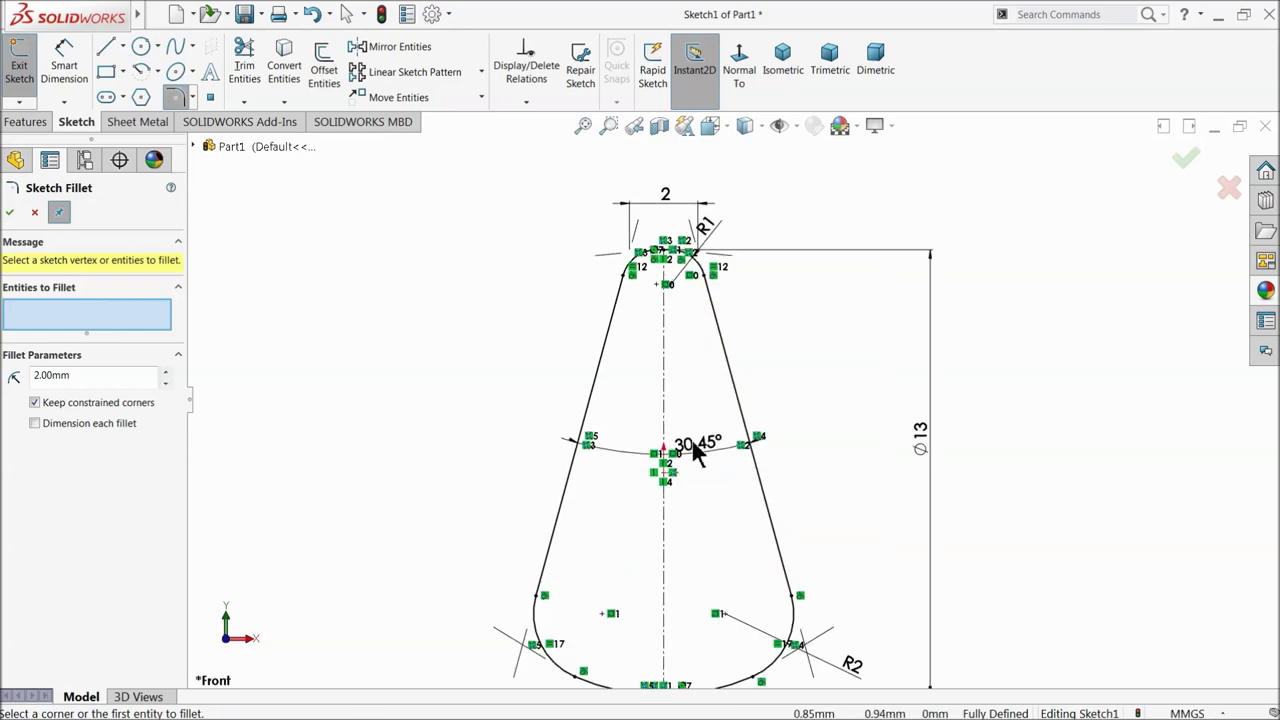
click(35, 213)
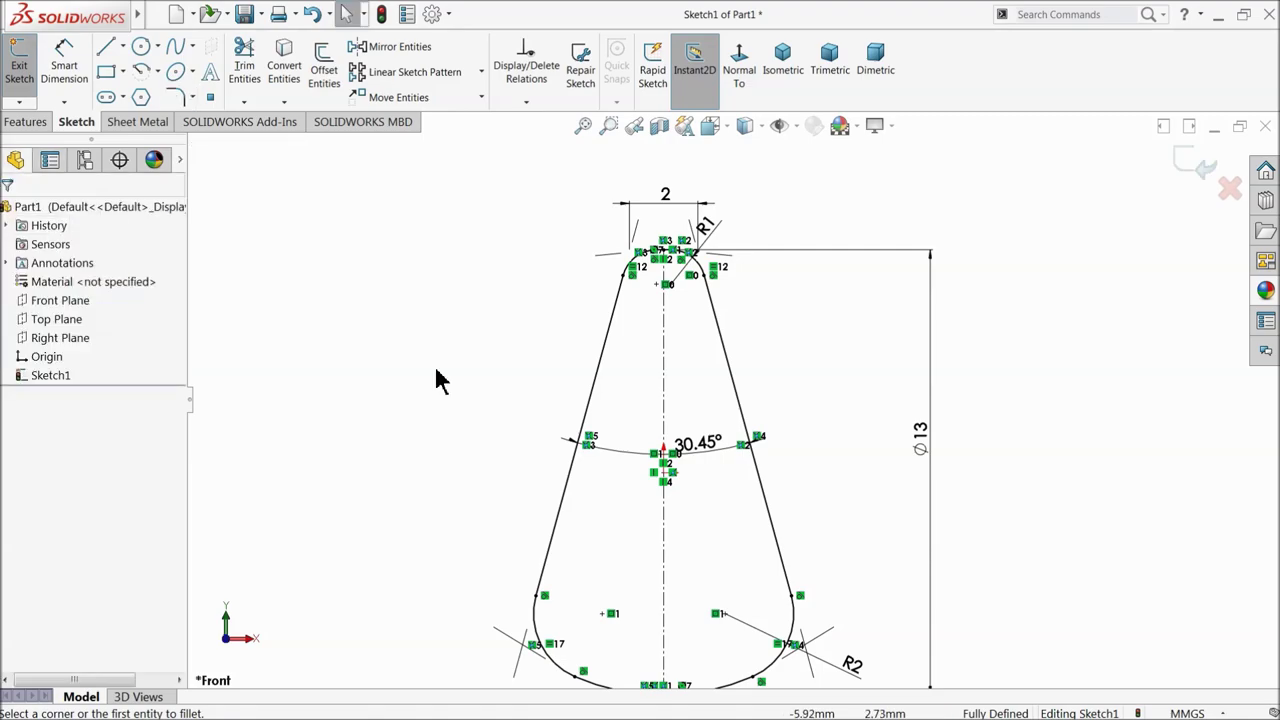
Move the angle dimension higher between the slanted lines and set the lower corner fillets' radius to 1.6 mm.
drag(718, 452, 686, 393)
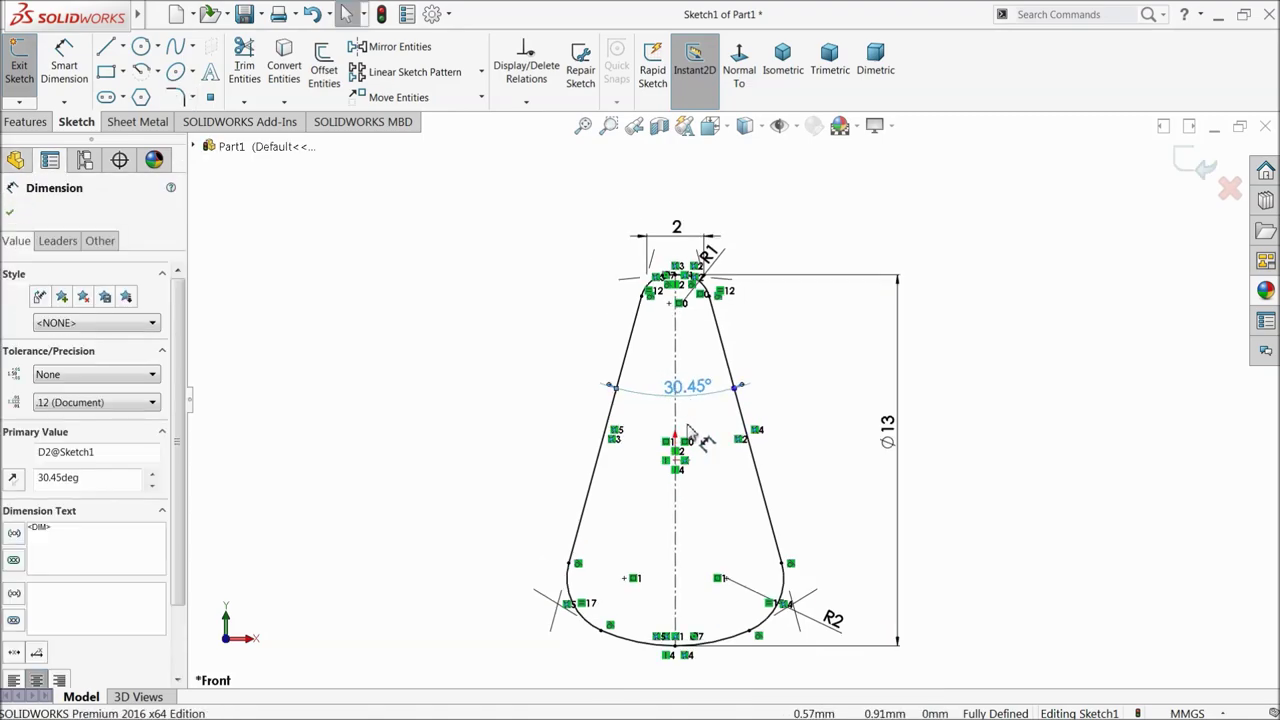
scroll(720, 491, up, 2)
scroll(777, 543, down, 4)
key(Escape)
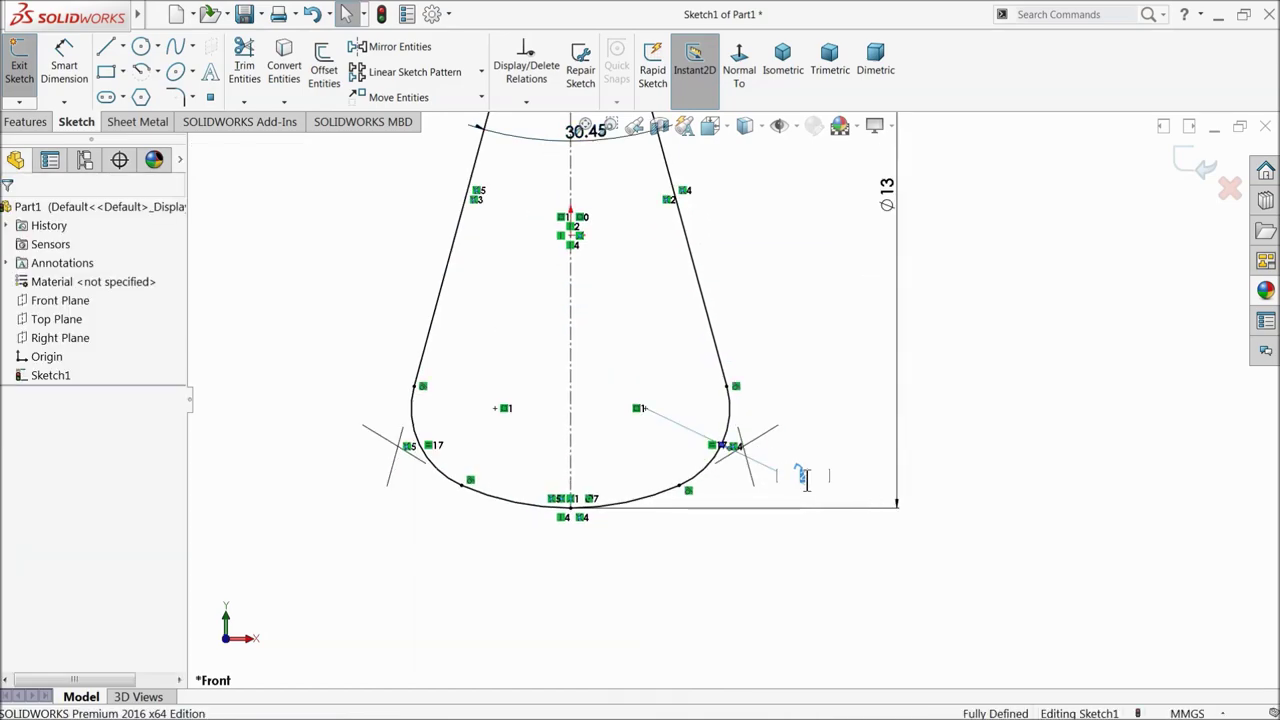
key(Return)
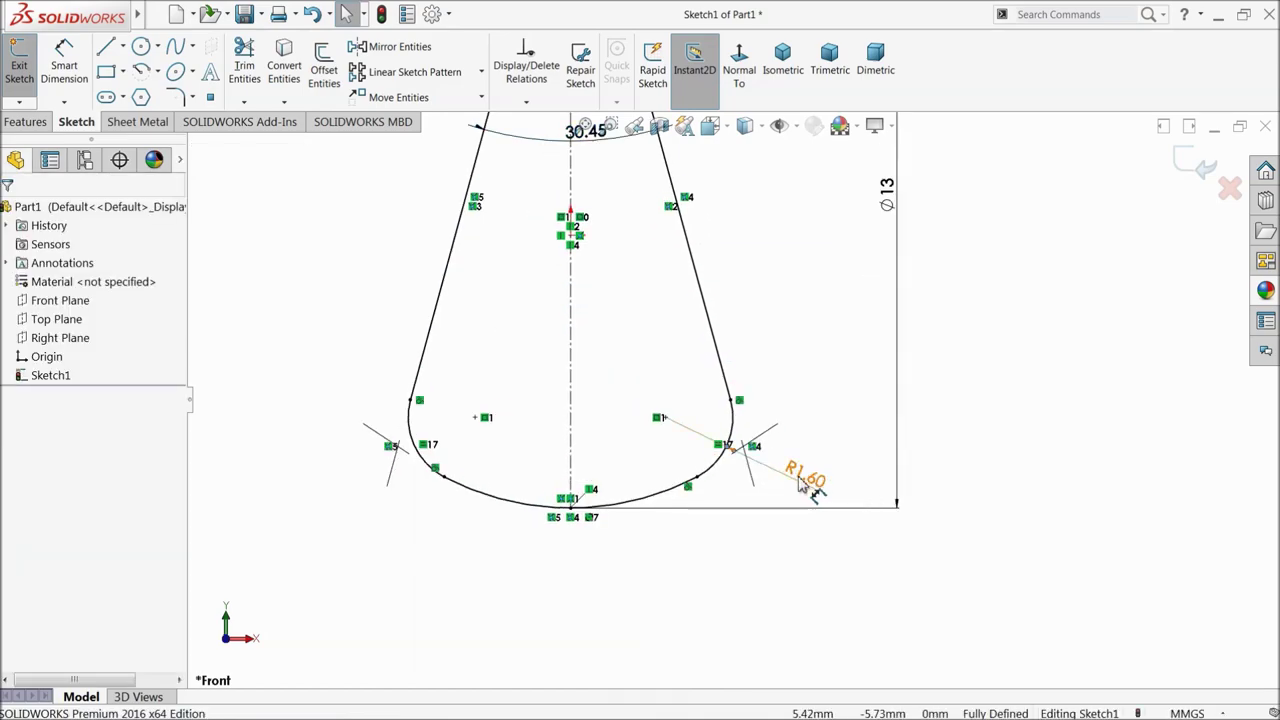
scroll(351, 305, up, 2)
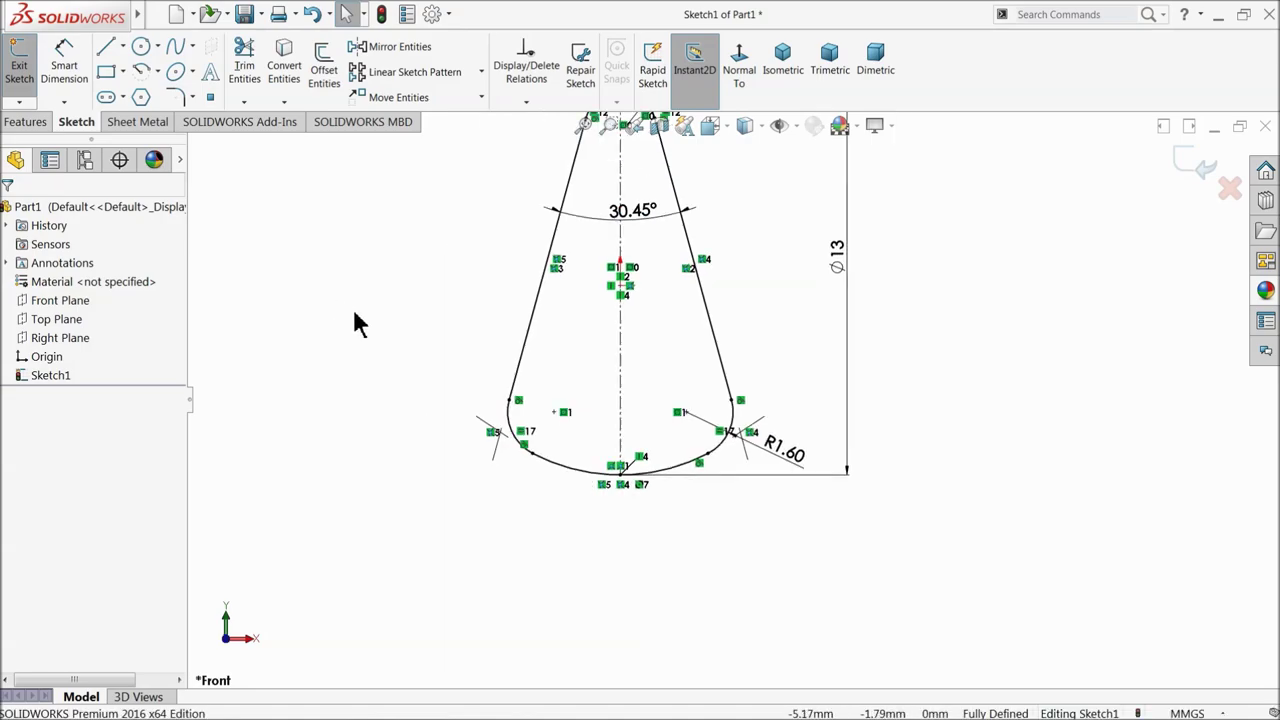
scroll(630, 180, down, 2)
scroll(690, 252, up, 1)
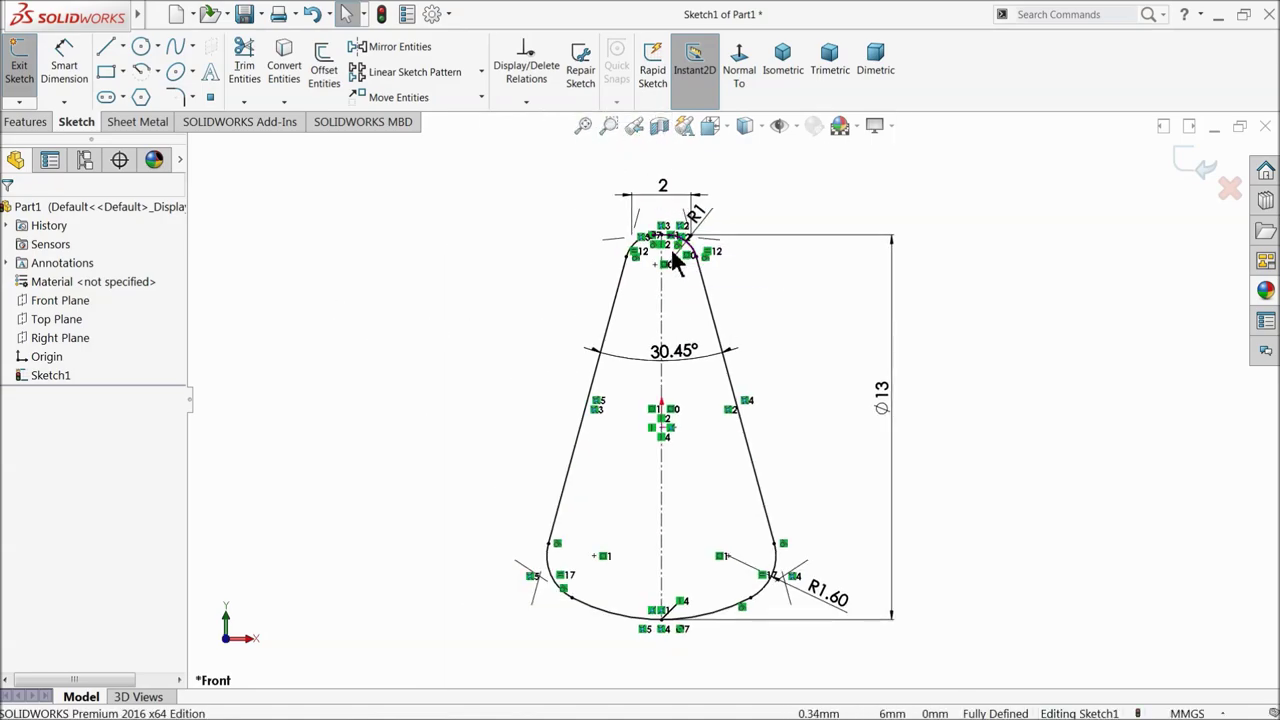
Extrude the rounded profile as a boss with a blind depth of 0.8 mm.
click(28, 121)
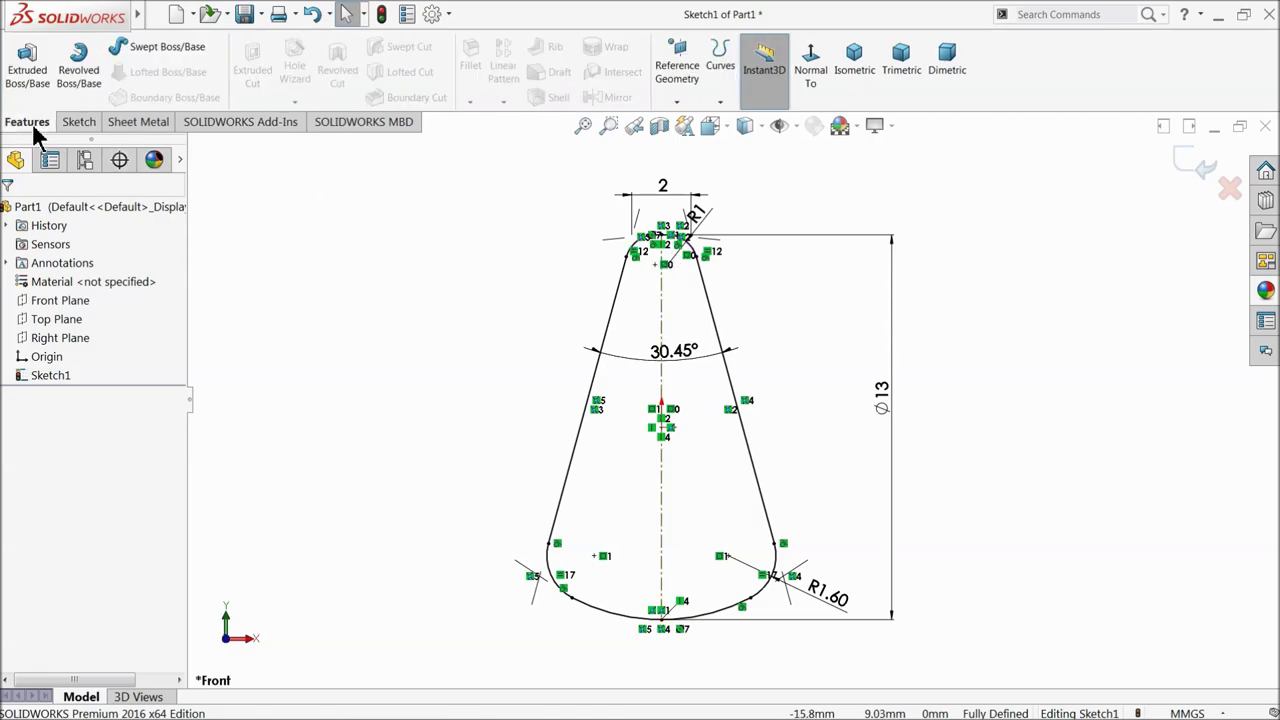
click(27, 65)
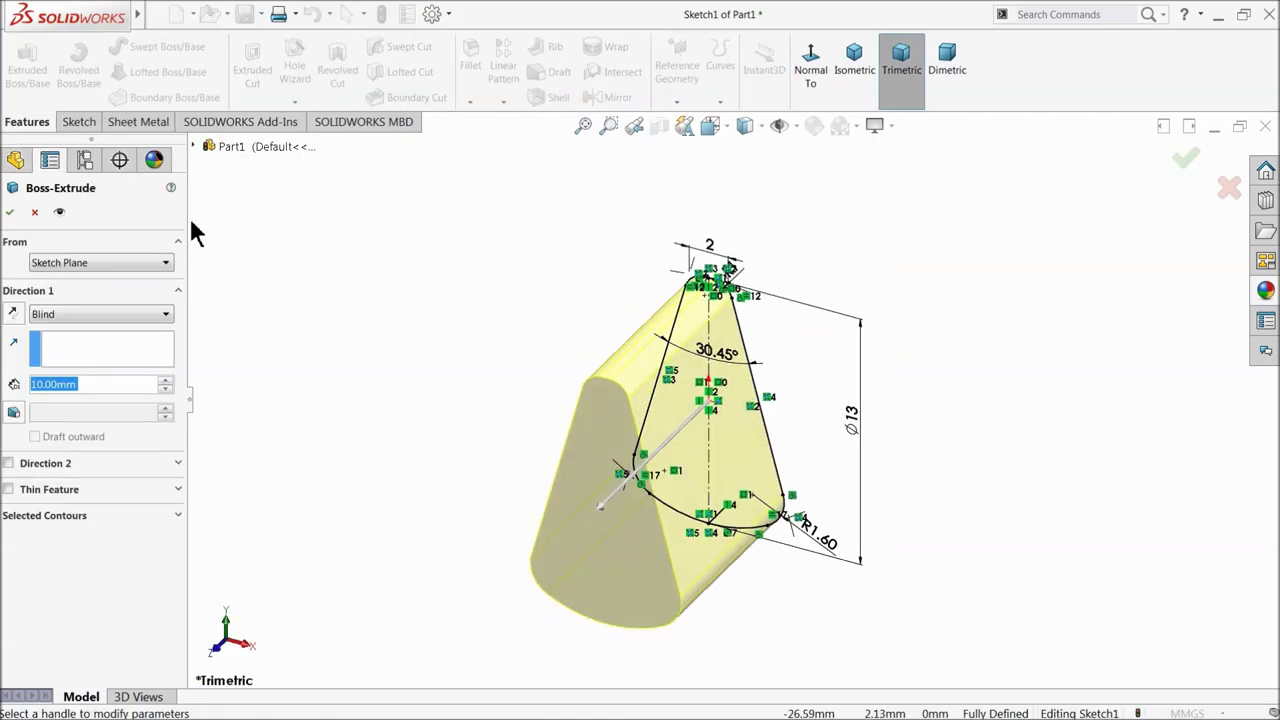
text(0.8)
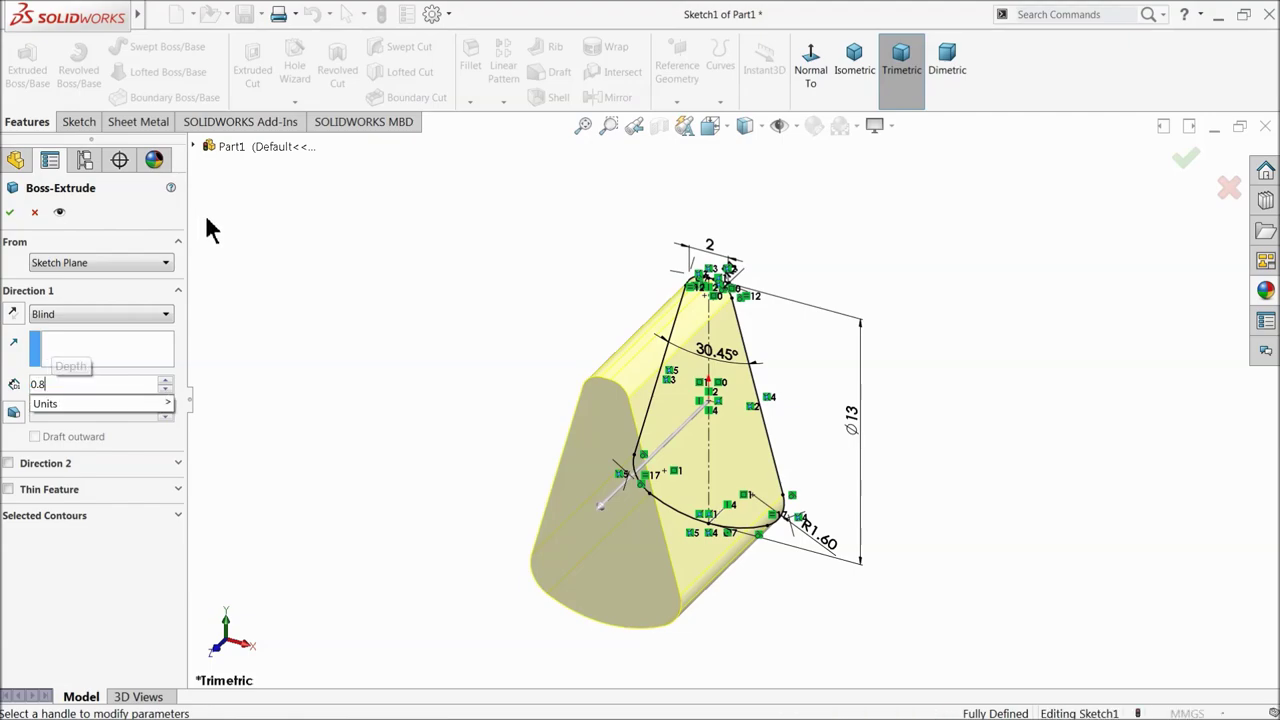
key(Return)
mouse_move(737, 477)
middle_down()
mouse_move(748, 423)
mouse_move(591, 420)
mouse_move(624, 340)
mouse_move(609, 354)
mouse_move(614, 314)
mouse_move(597, 346)
middle_up()
click(9, 213)
middle_drag(476, 355, 443, 366)
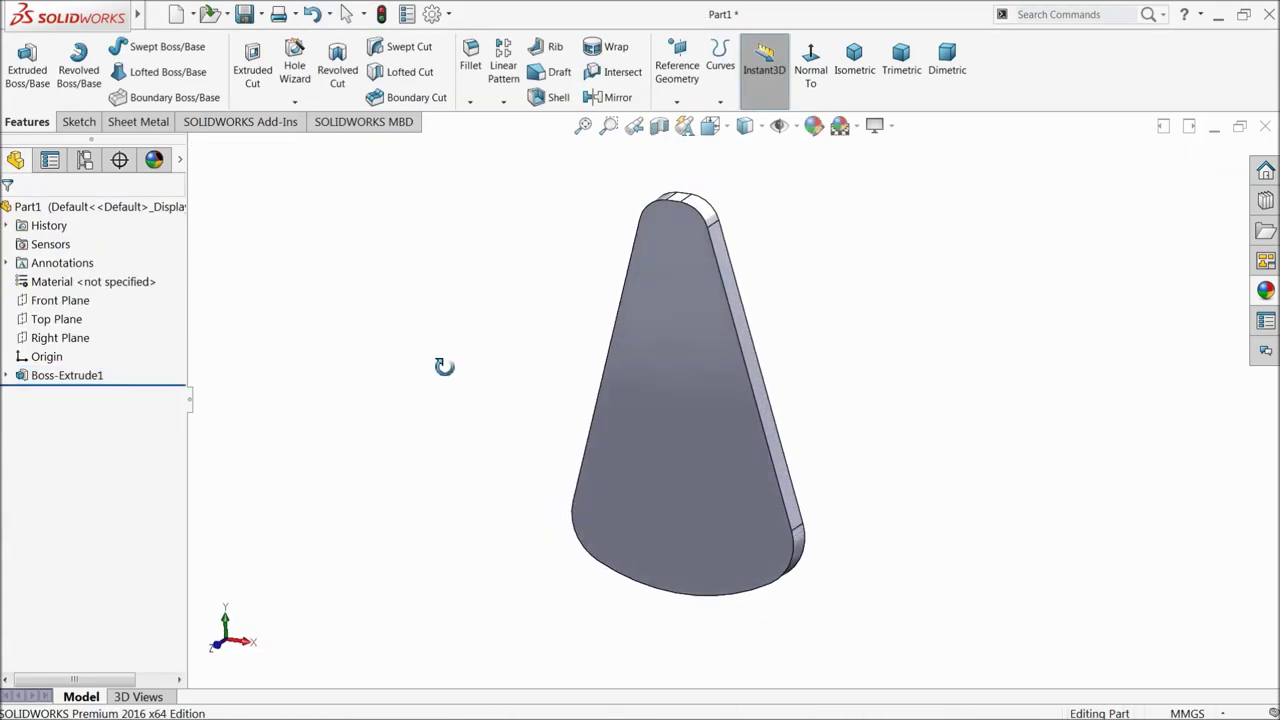
Start a sketch on the plate's front face and draw a vertical line about 1.67 mm long down from the top edge's midpoint.
click(712, 356)
click(757, 300)
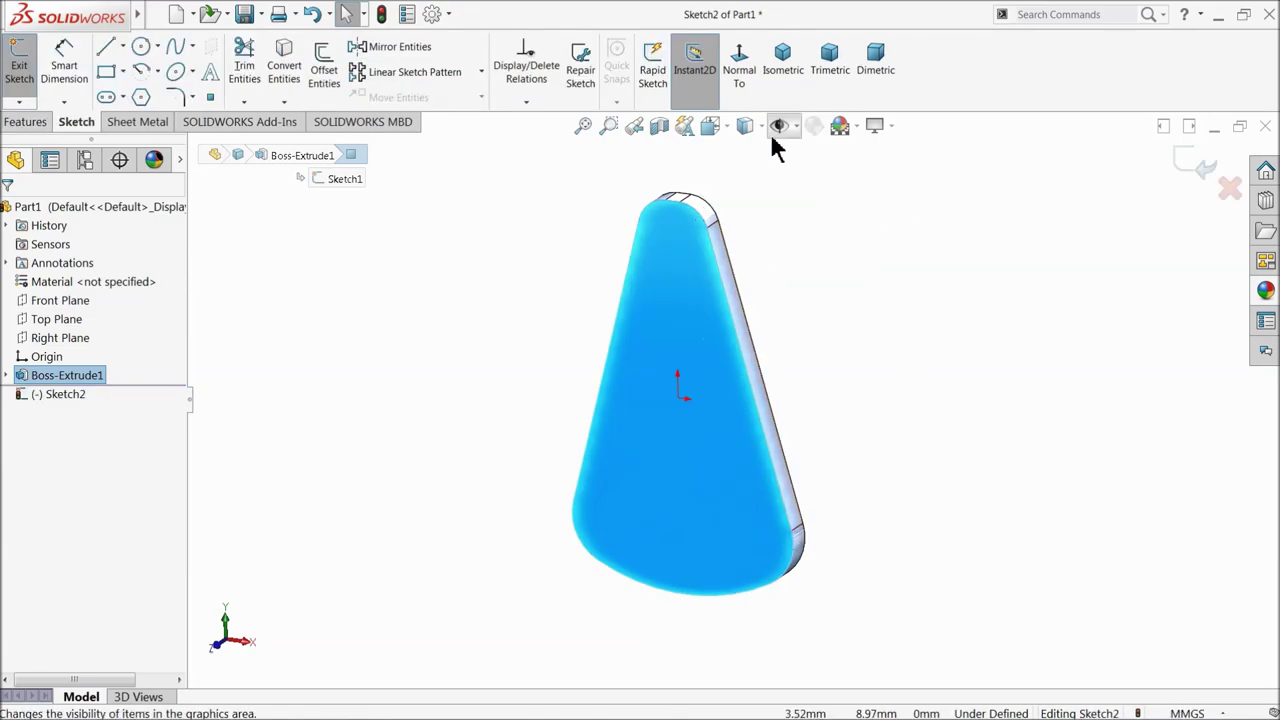
click(745, 72)
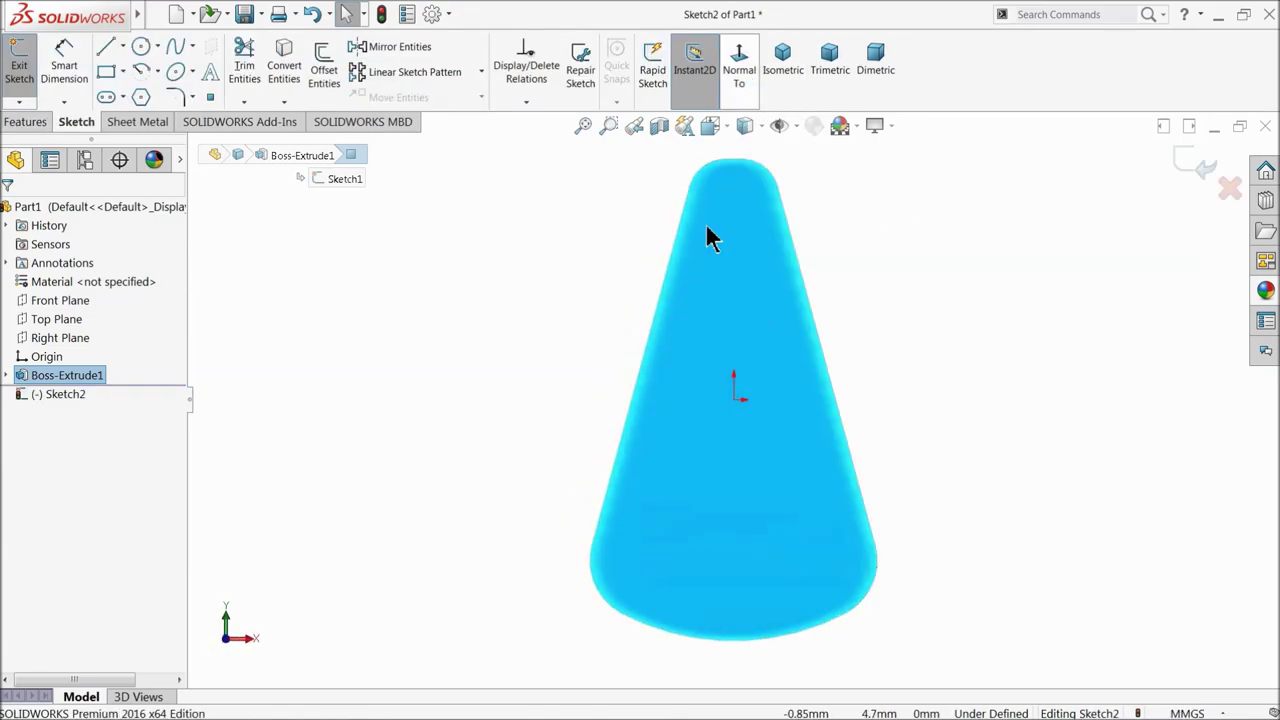
click(122, 45)
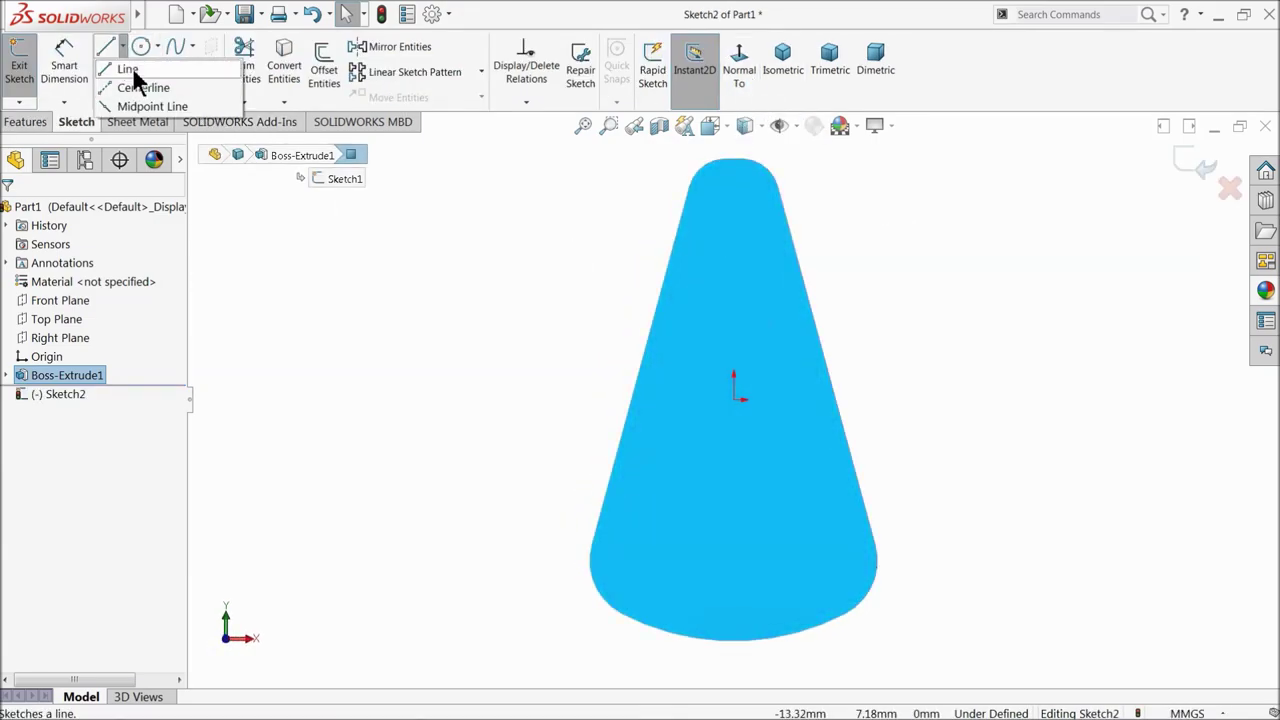
click(128, 68)
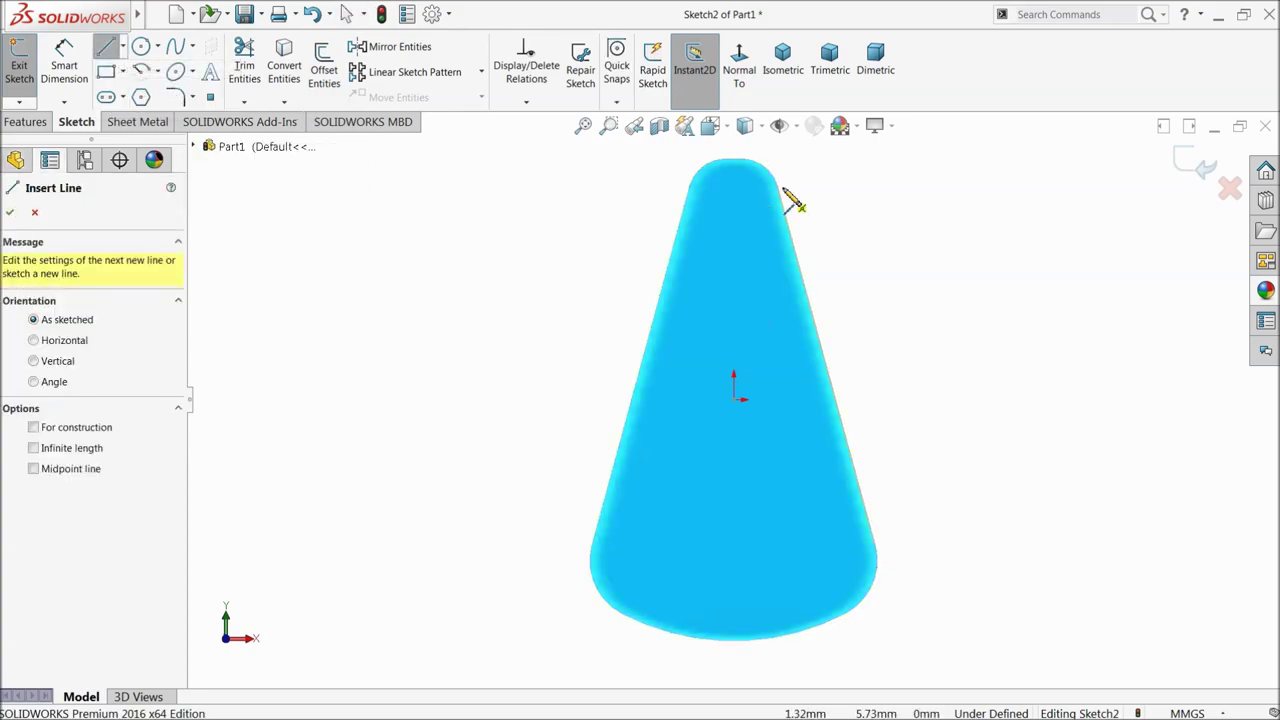
click(733, 152)
right_click(755, 212)
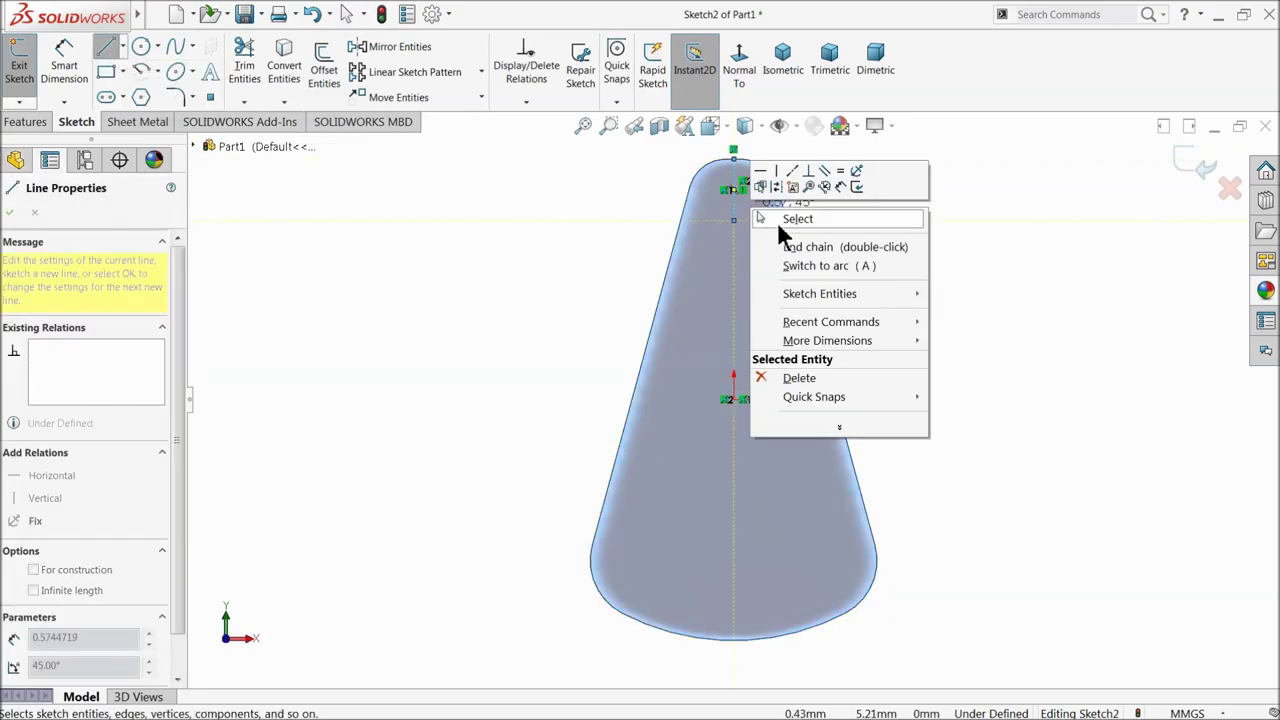
click(757, 220)
Convert the short vertical line to construction geometry.
scroll(766, 206, down, 3)
click(713, 243)
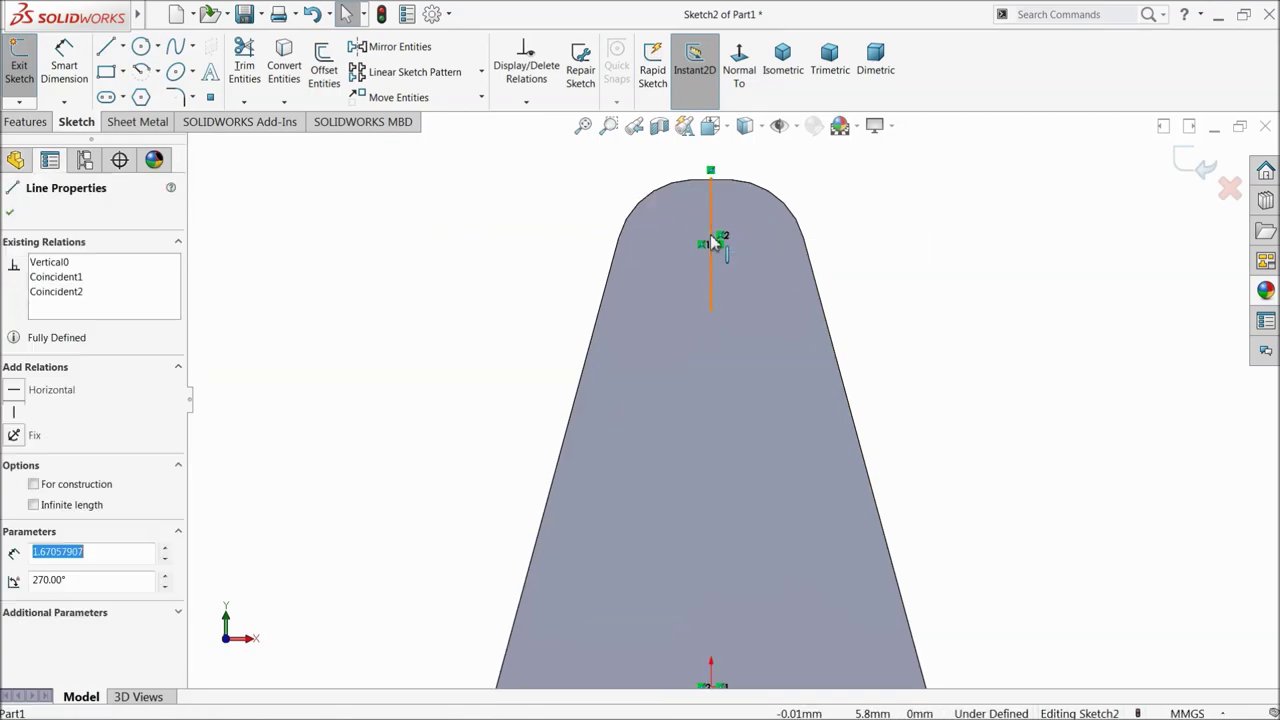
click(765, 192)
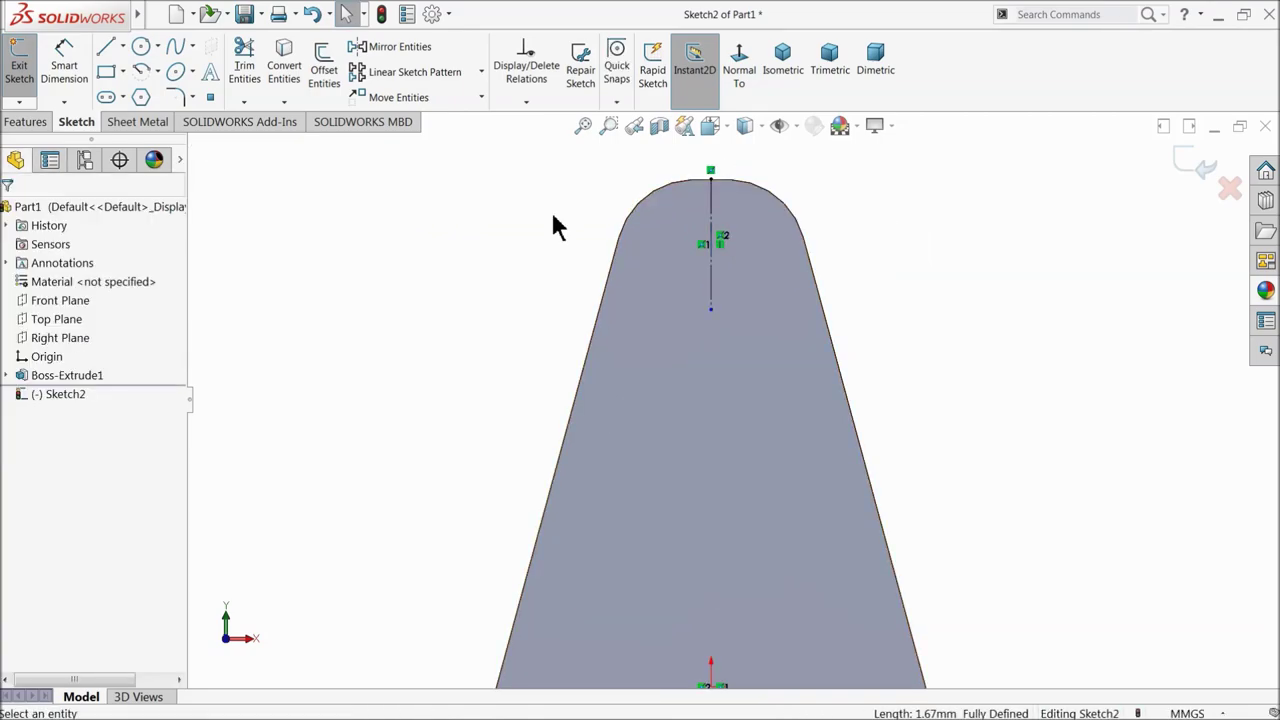
Sketch a circle centred on the lower end of the short construction line and dimension its diameter to 2 mm.
click(141, 50)
click(711, 309)
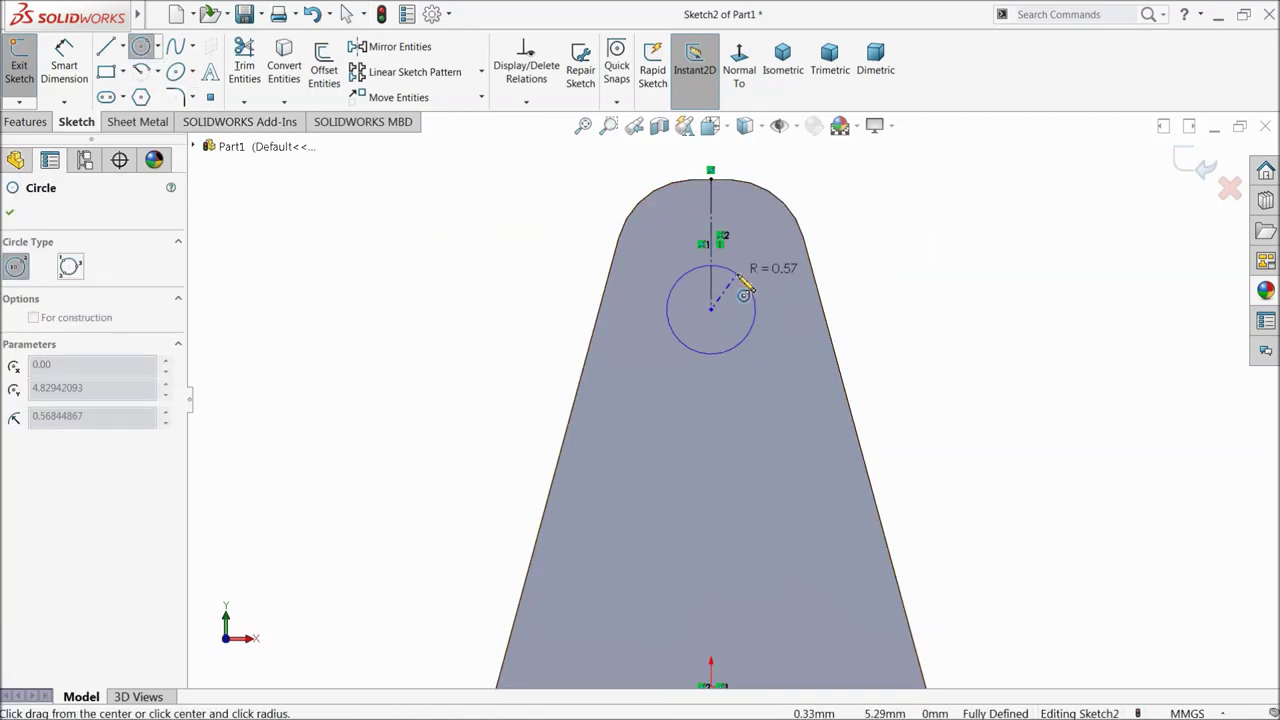
click(751, 269)
click(90, 75)
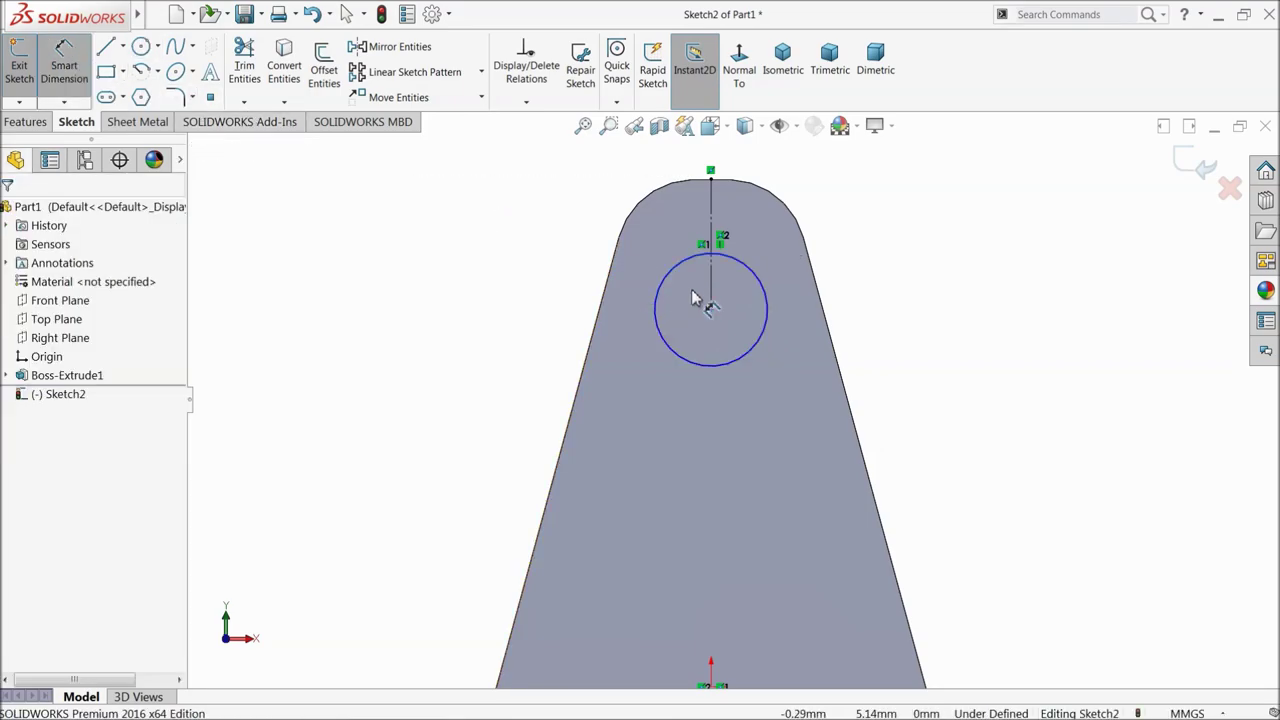
click(658, 291)
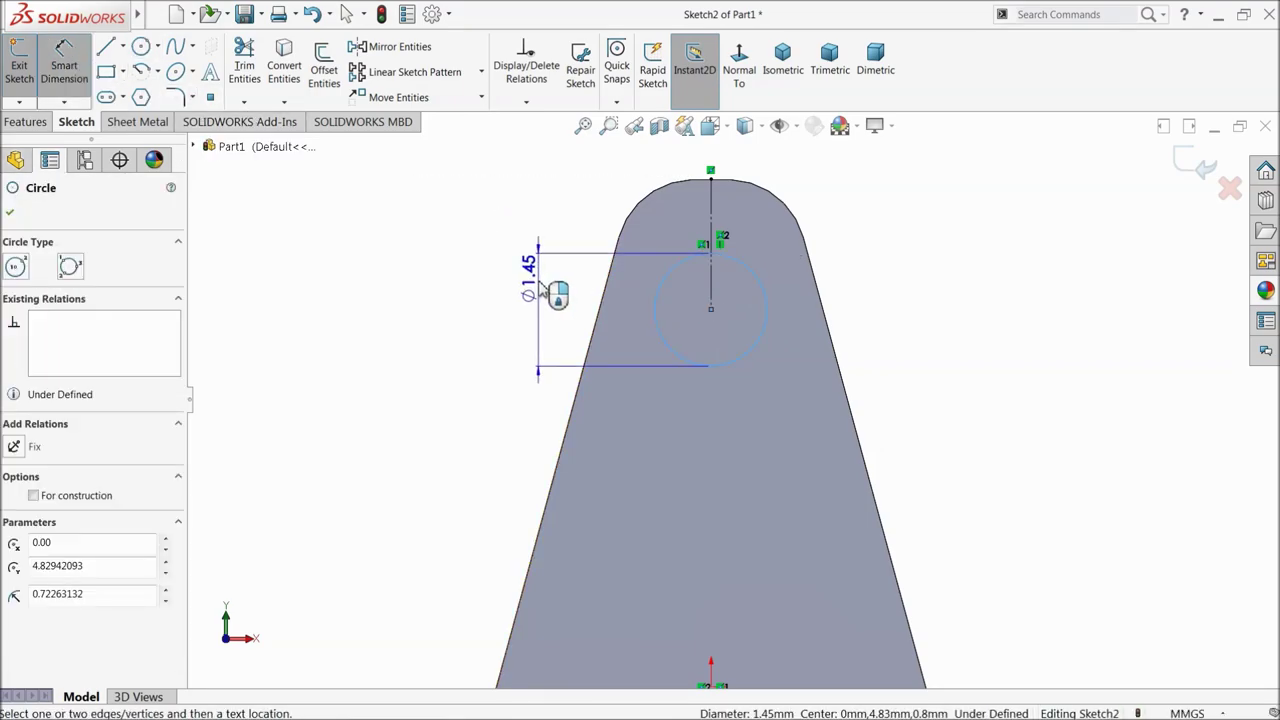
click(541, 290)
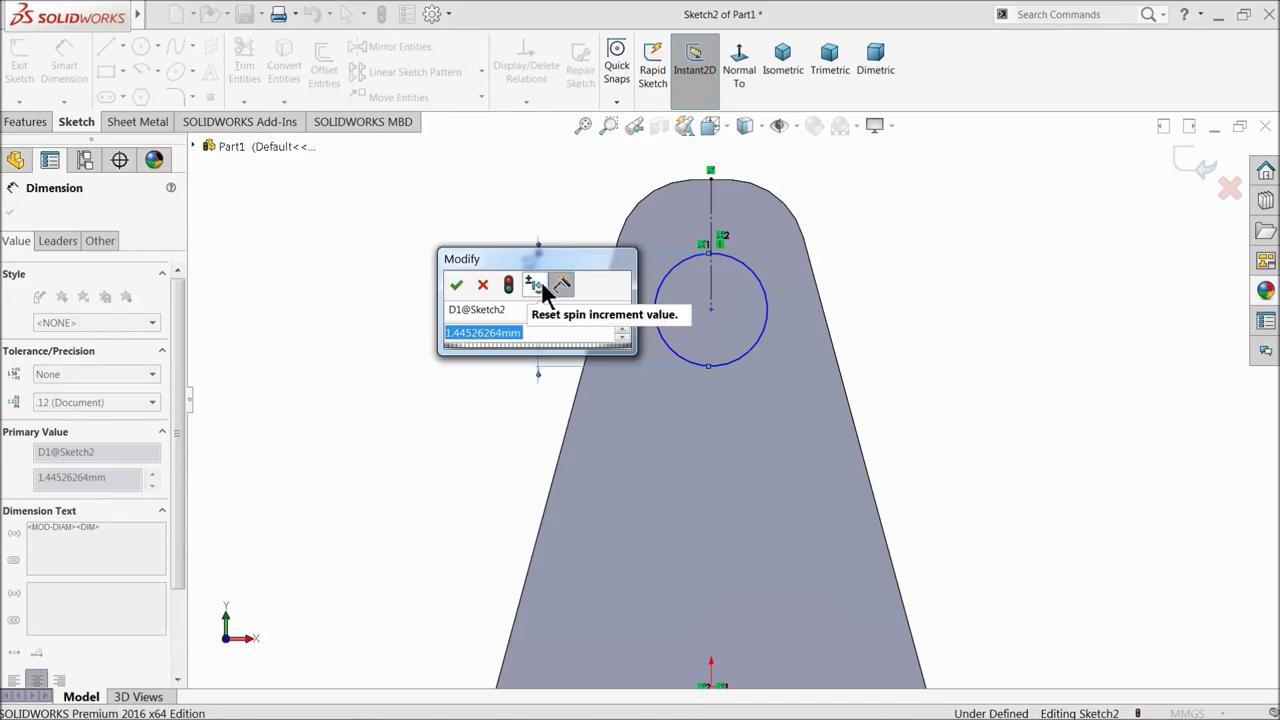
text(2)
key(Return)
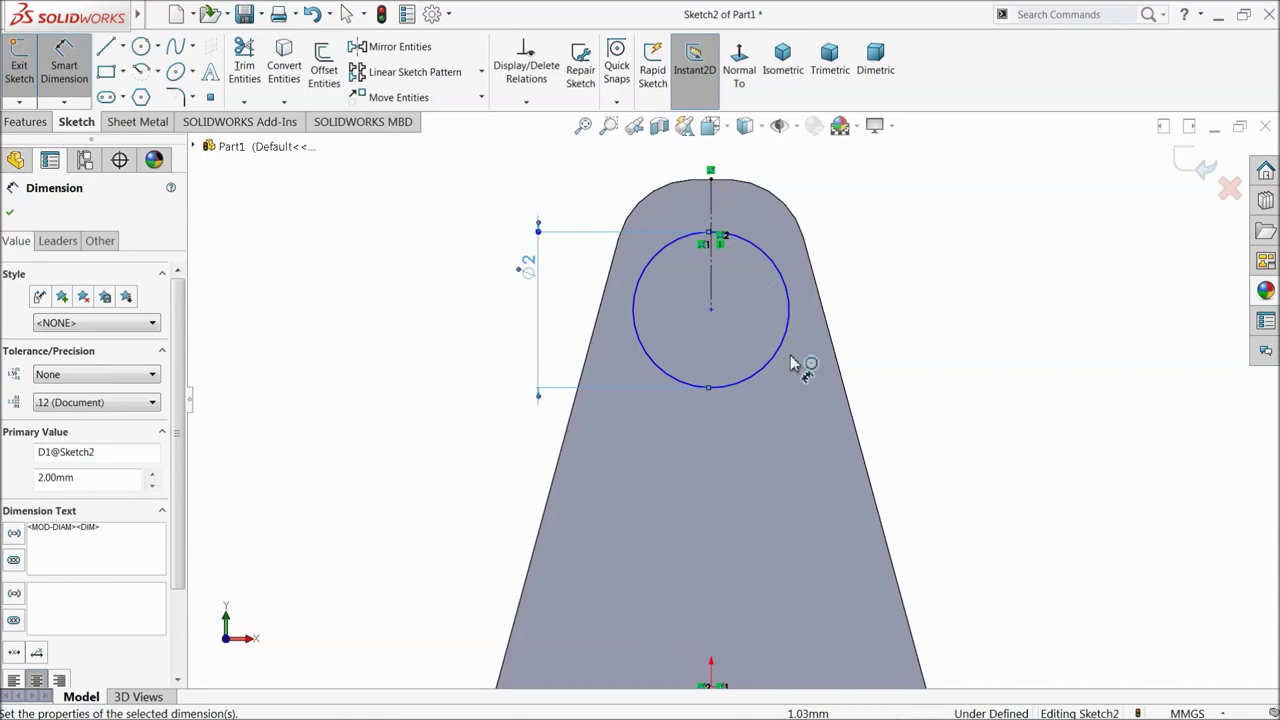
Dimension the circle's centre vertically from the origin and set the distance to 5.259 mm.
scroll(766, 423, up, 3)
scroll(737, 446, down, 2)
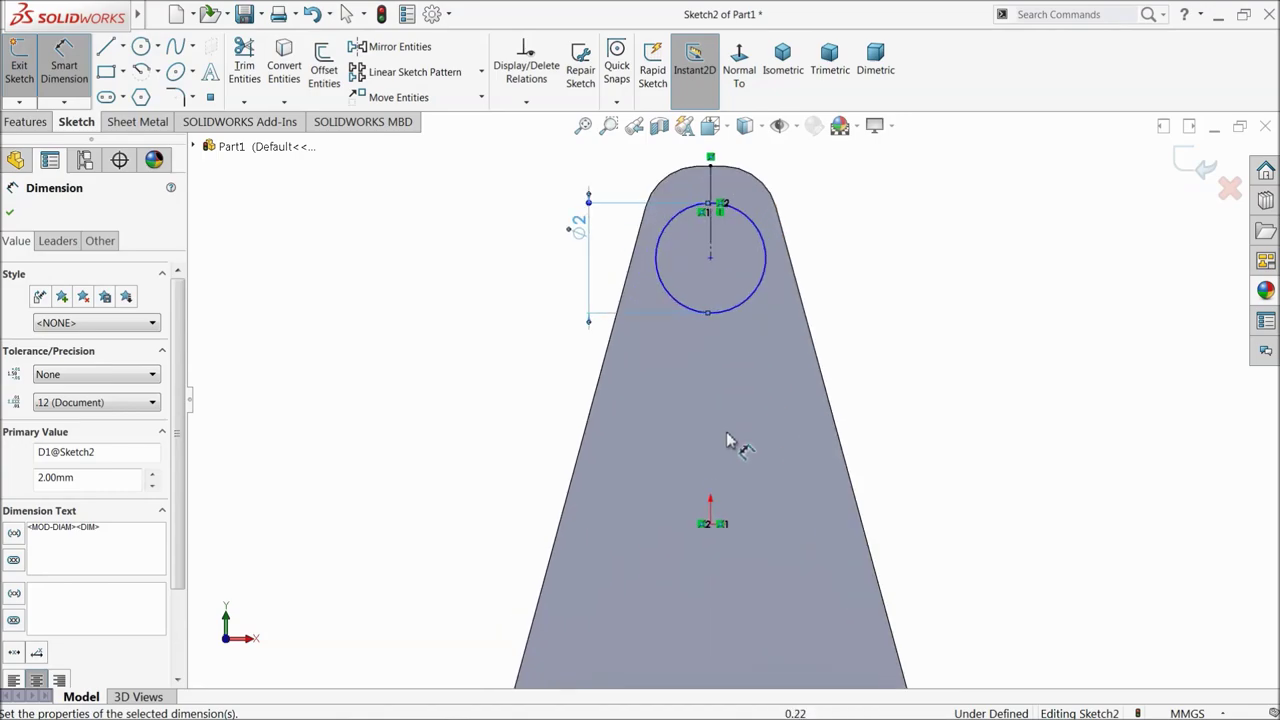
click(710, 258)
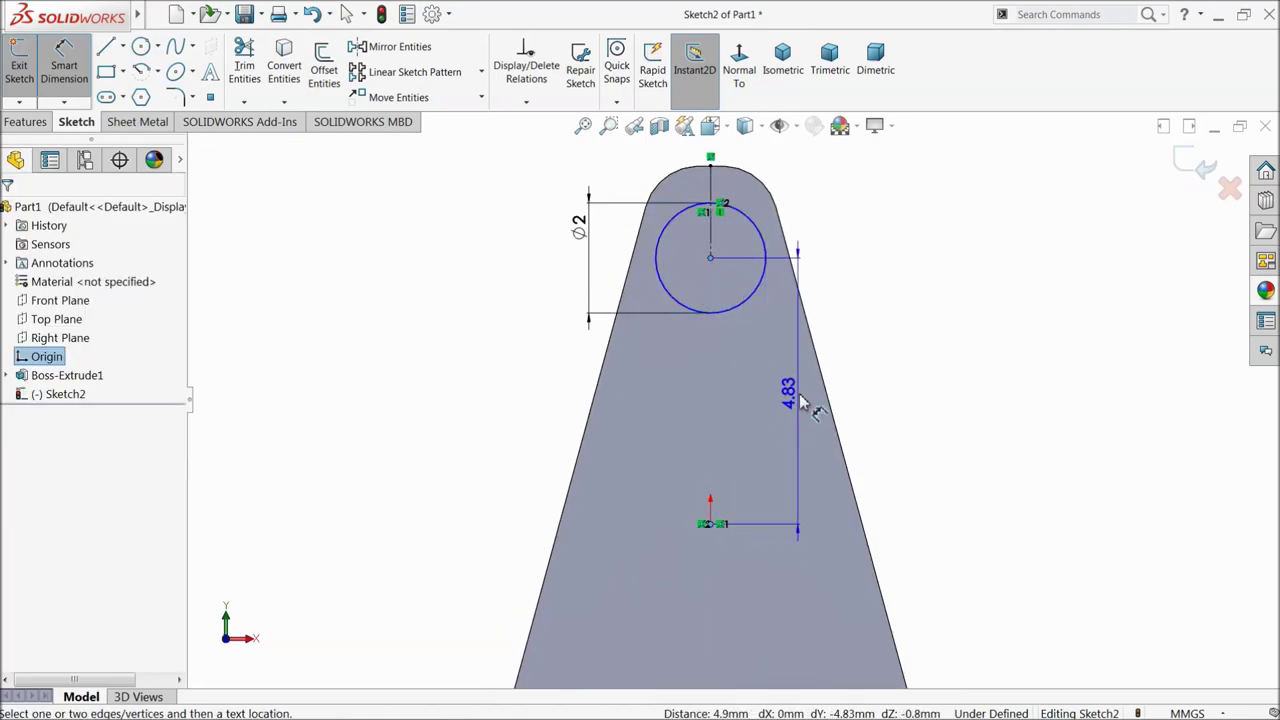
click(888, 392)
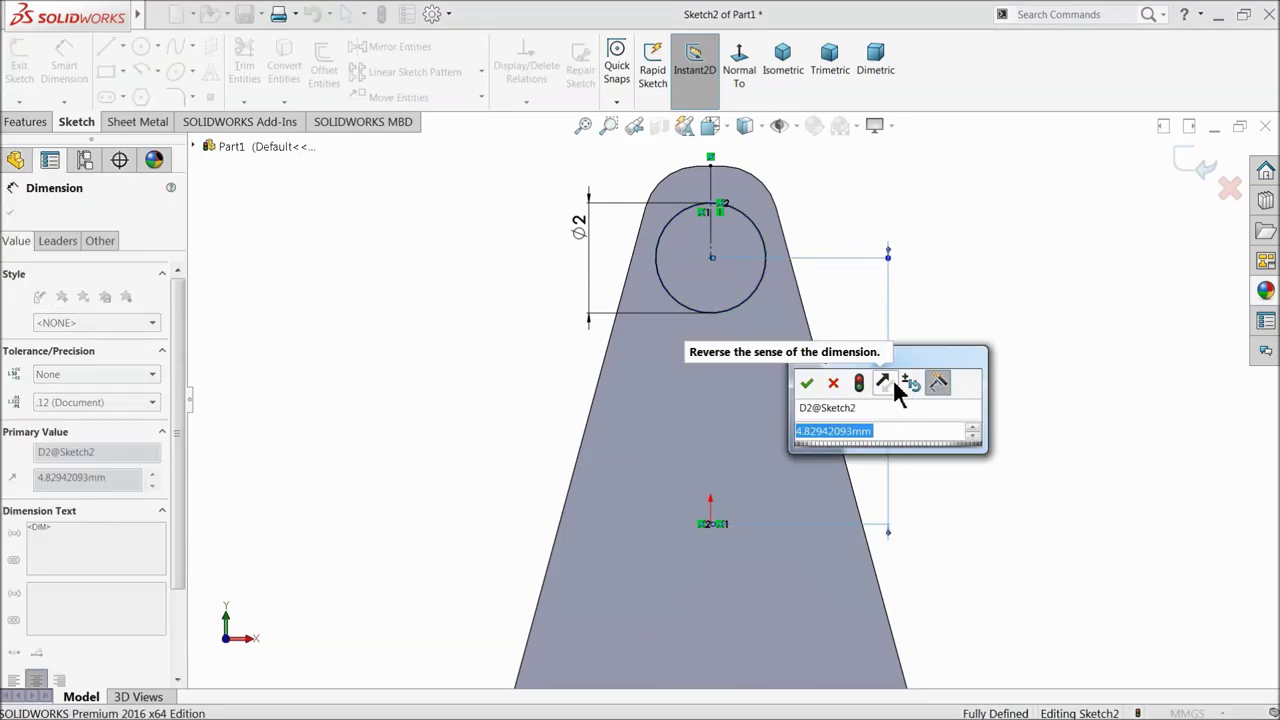
text(5.2)
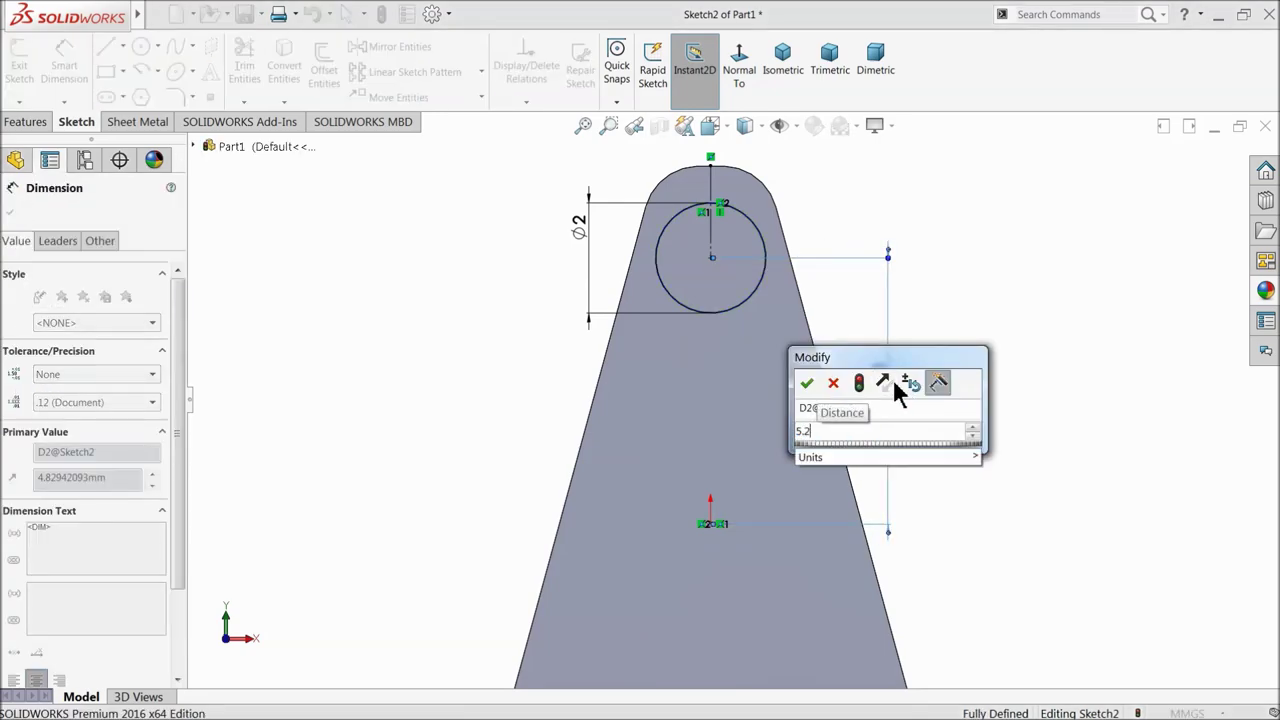
text(8)
key(BackSpace)
text(59)
click(807, 385)
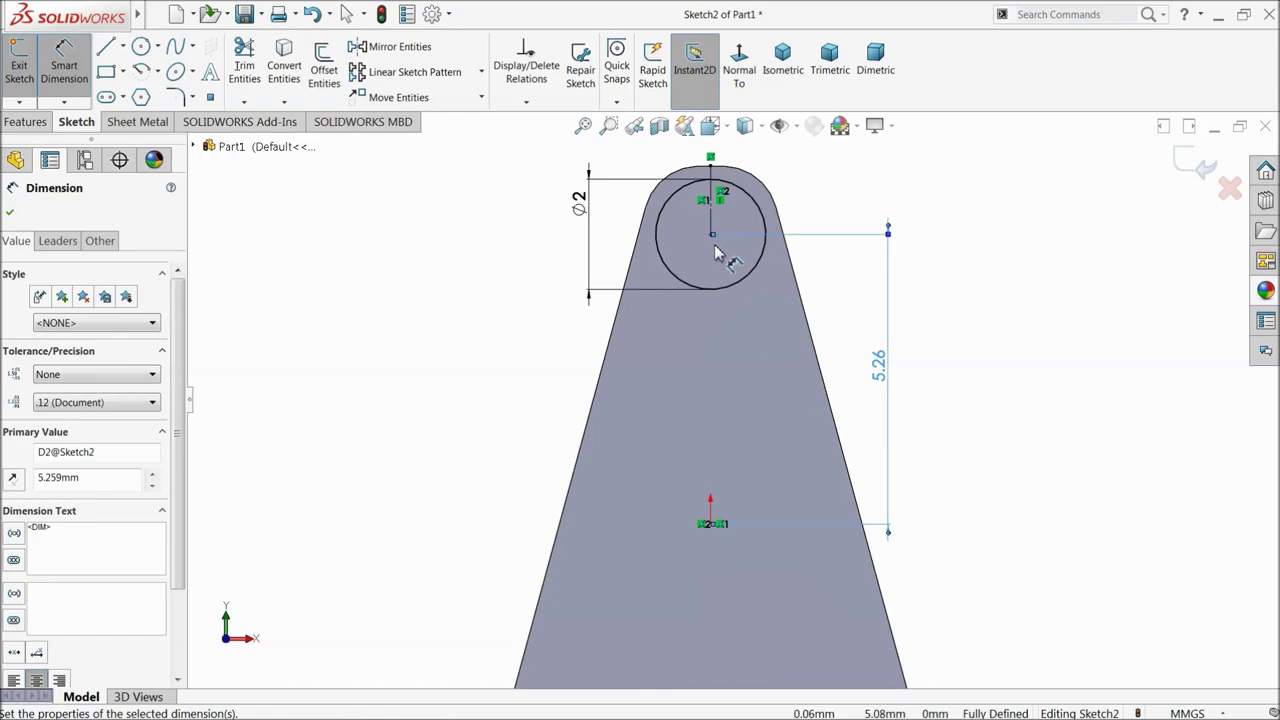
click(10, 213)
Extrude the 2 mm circle as a boss with a blind depth of 2 mm, merged with the plate.
click(26, 121)
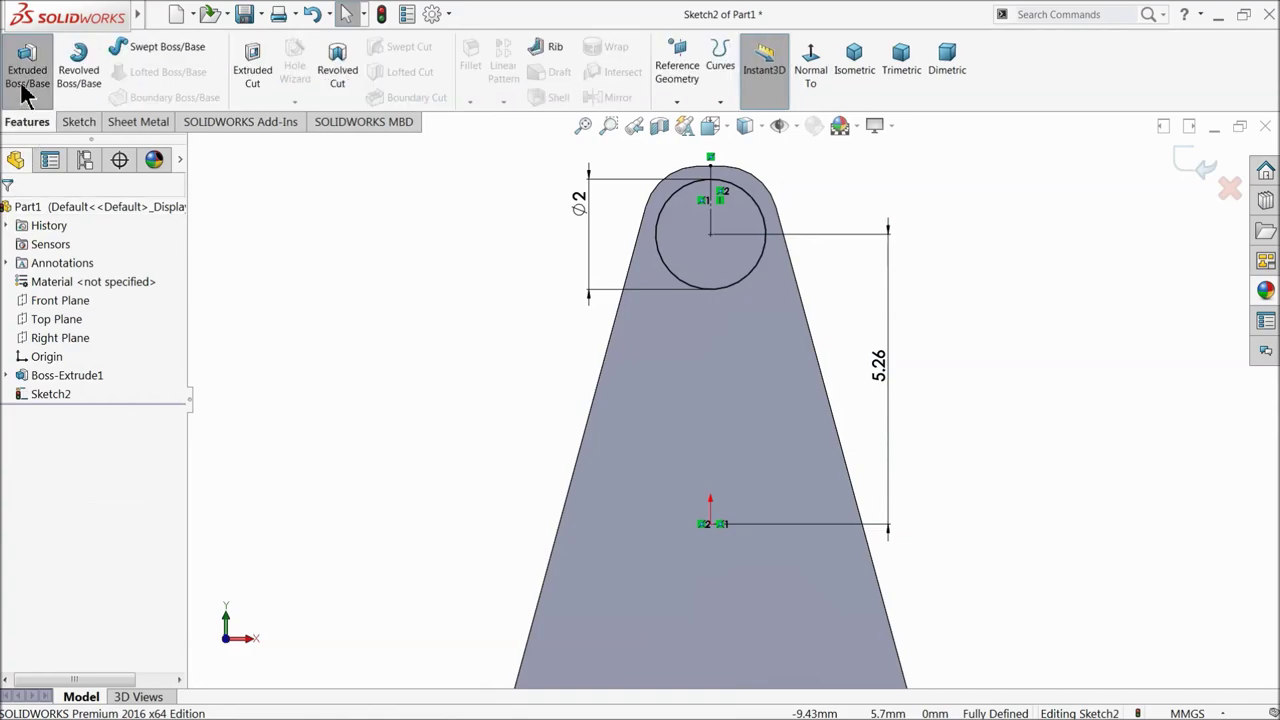
click(27, 62)
middle_drag(367, 253, 404, 311)
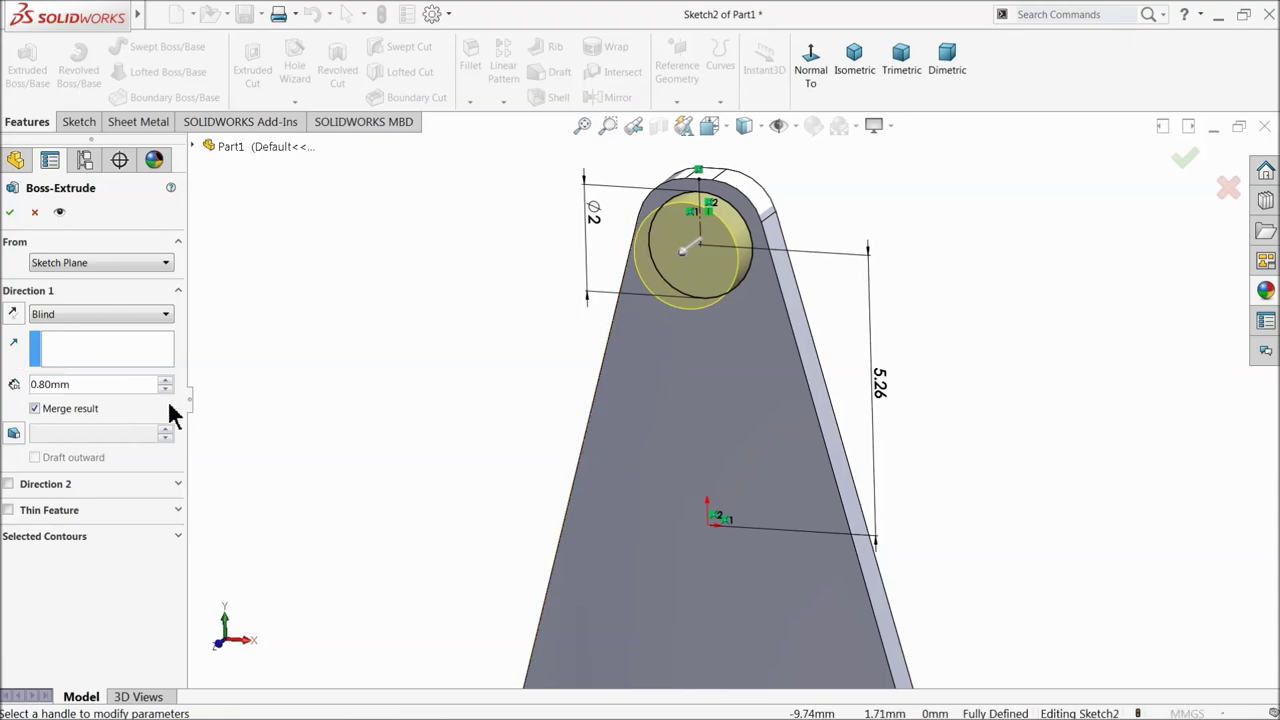
text(2)
key(Return)
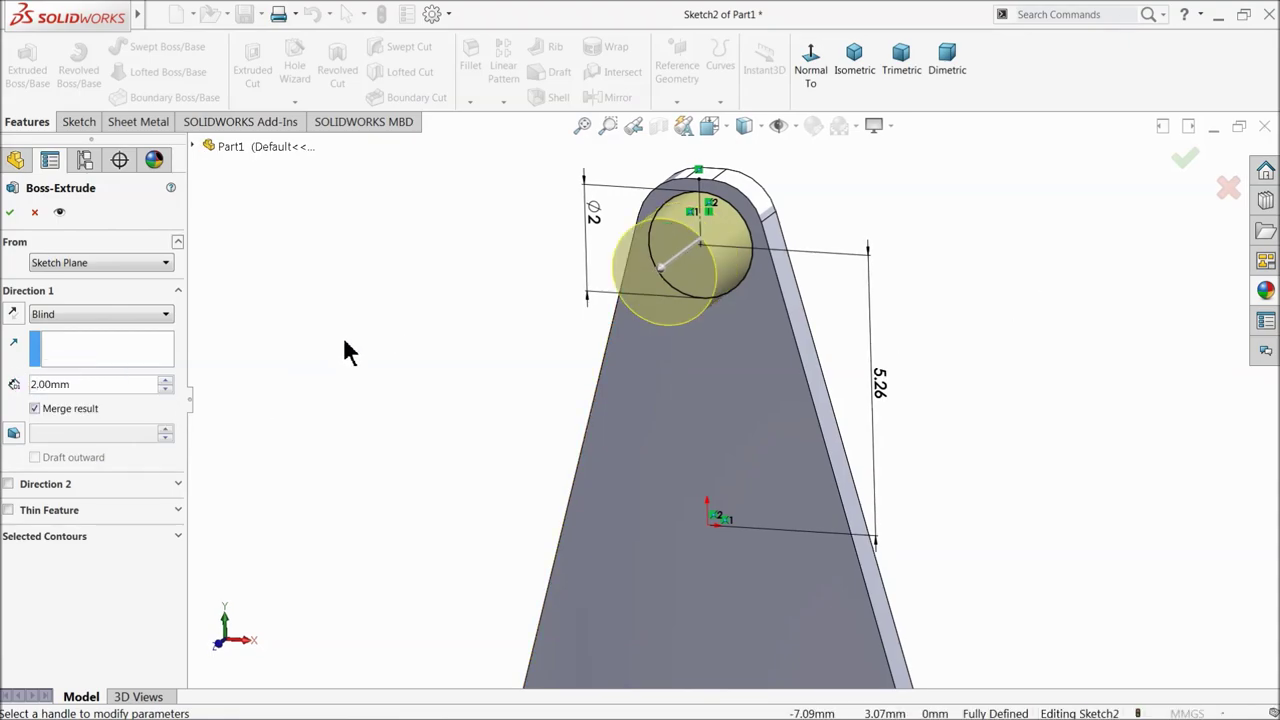
click(12, 213)
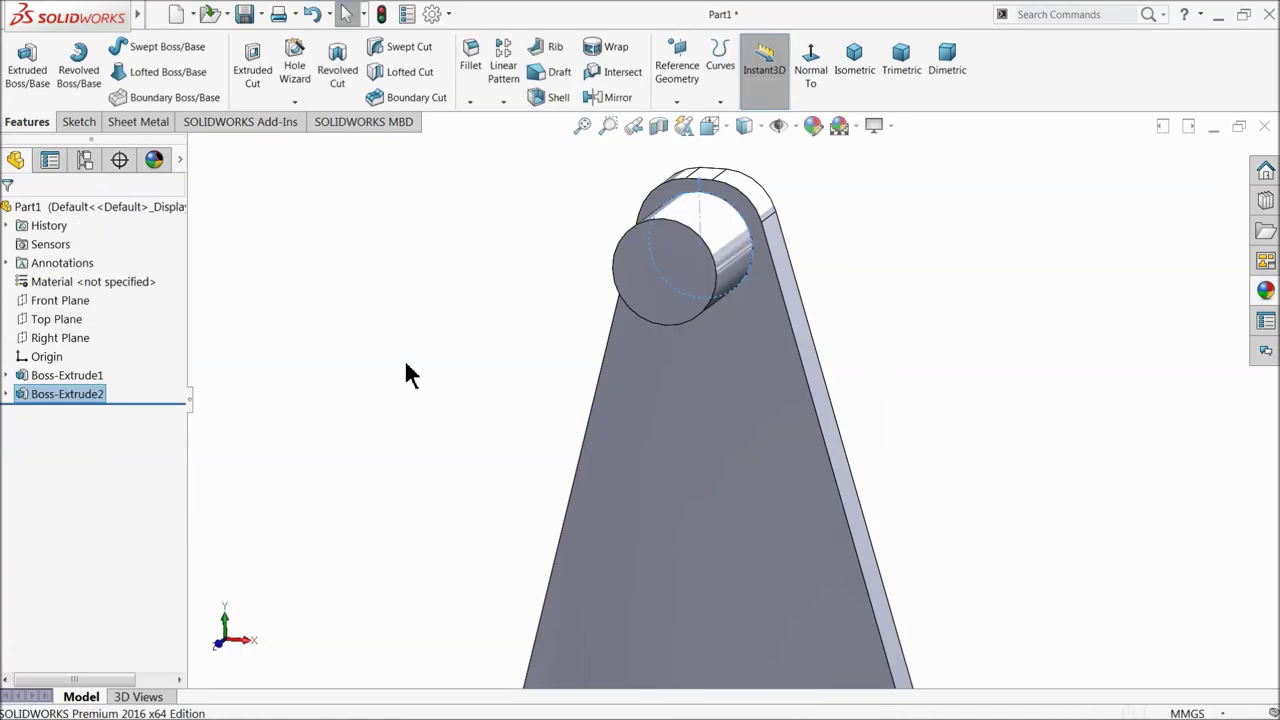
Reopen the plate's profile sketch for editing, facing it straight on, and delete the horizontal width dimension above the narrow end.
middle_drag(400, 371, 659, 322)
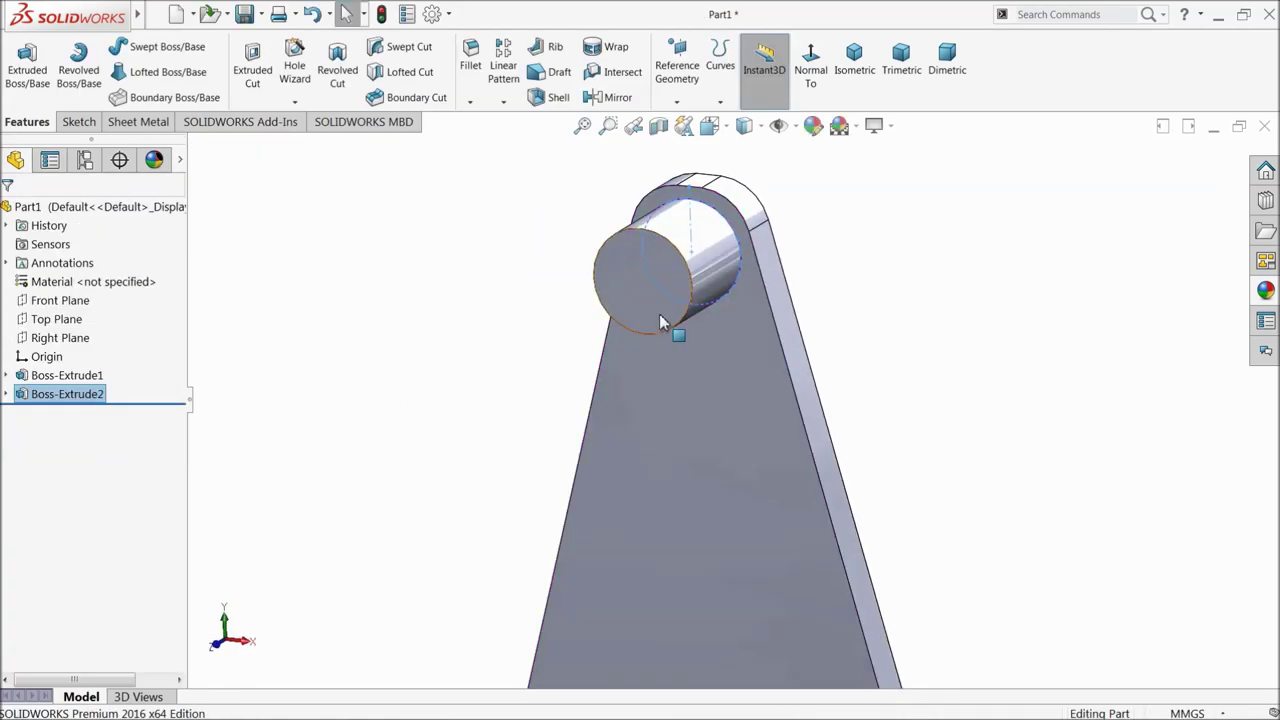
click(8, 375)
click(40, 398)
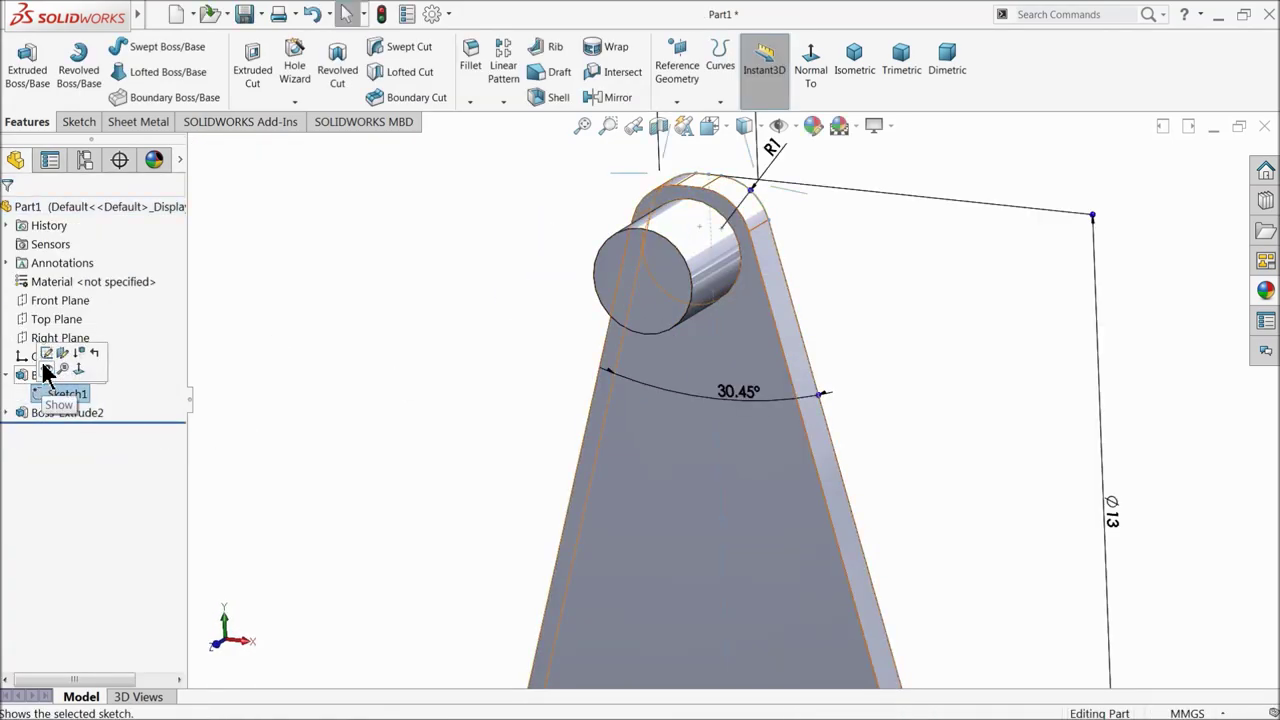
click(46, 358)
click(739, 66)
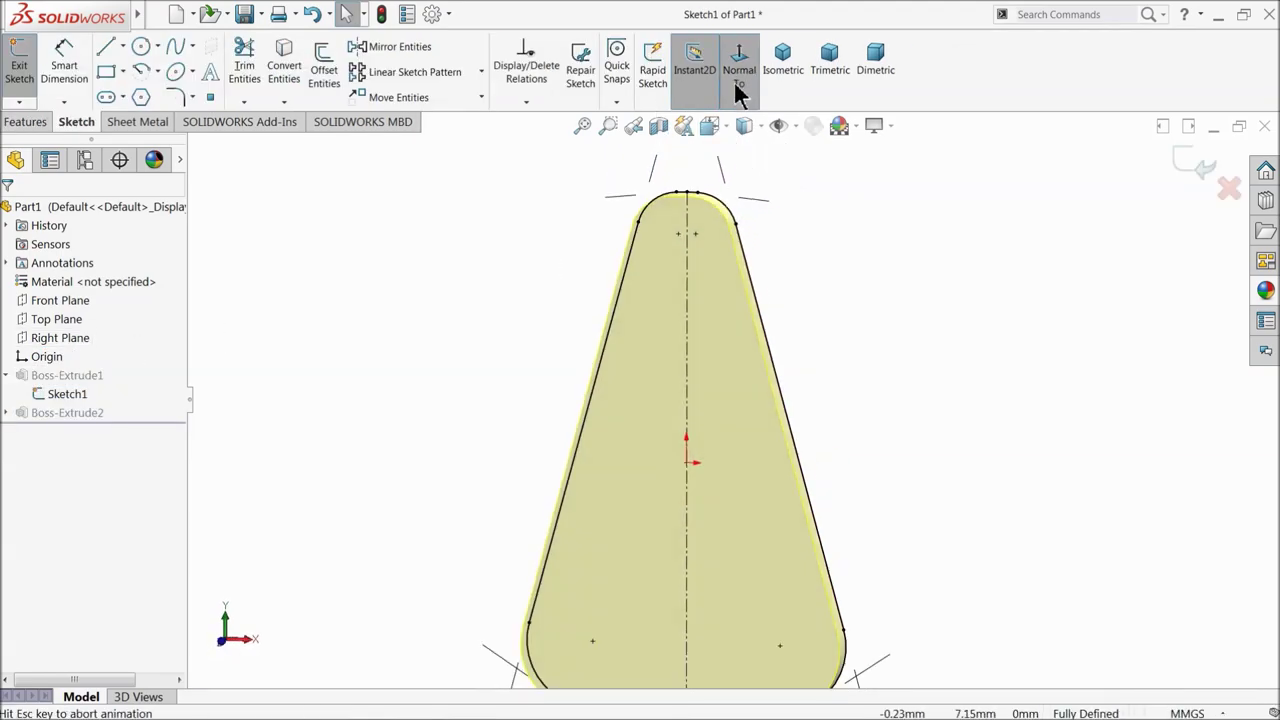
scroll(705, 210, down, 3)
scroll(703, 208, down, 1)
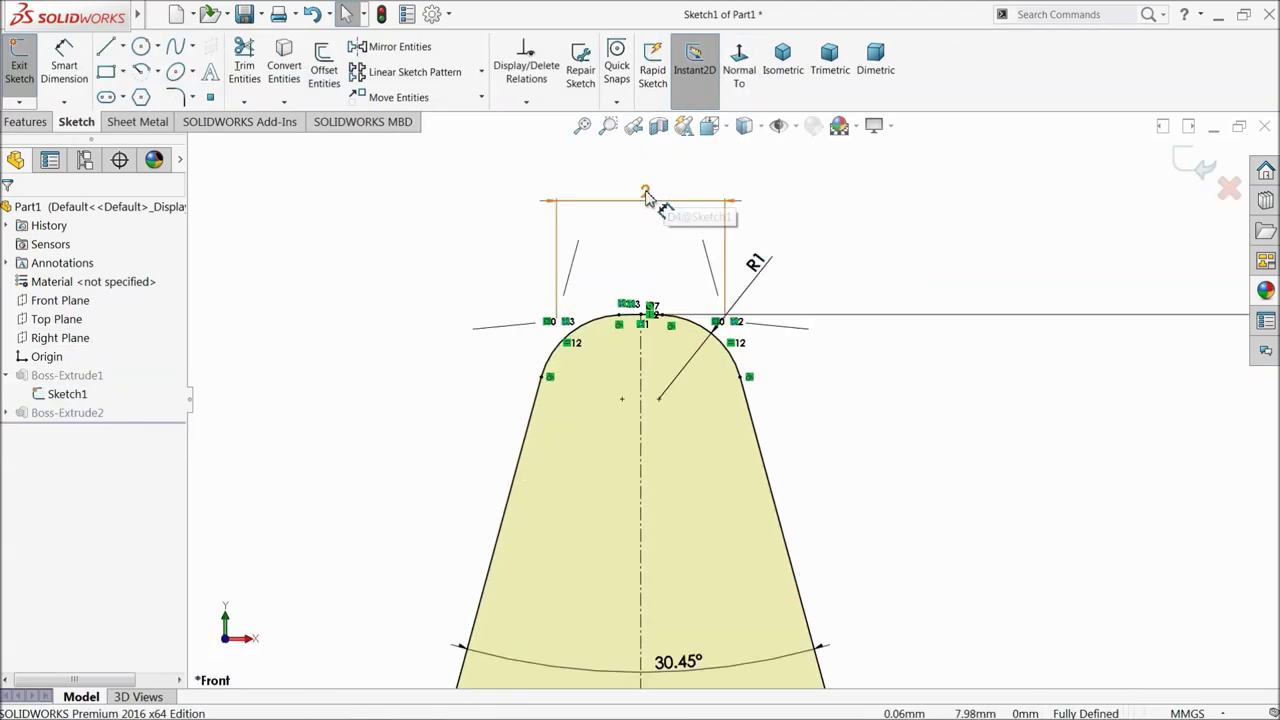
click(645, 186)
key(Delete)
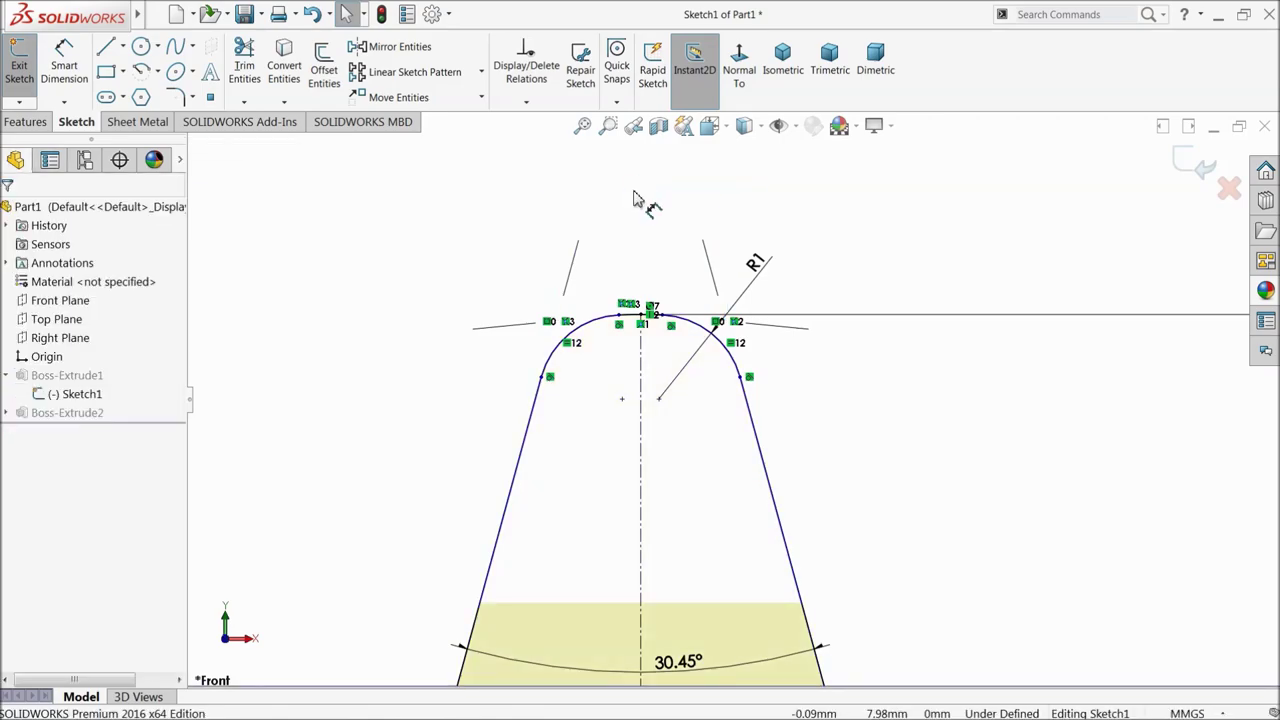
Dimension the distance between the centres of the two upper corner fillets and set it to 0.918 mm.
click(52, 72)
scroll(628, 422, down, 1)
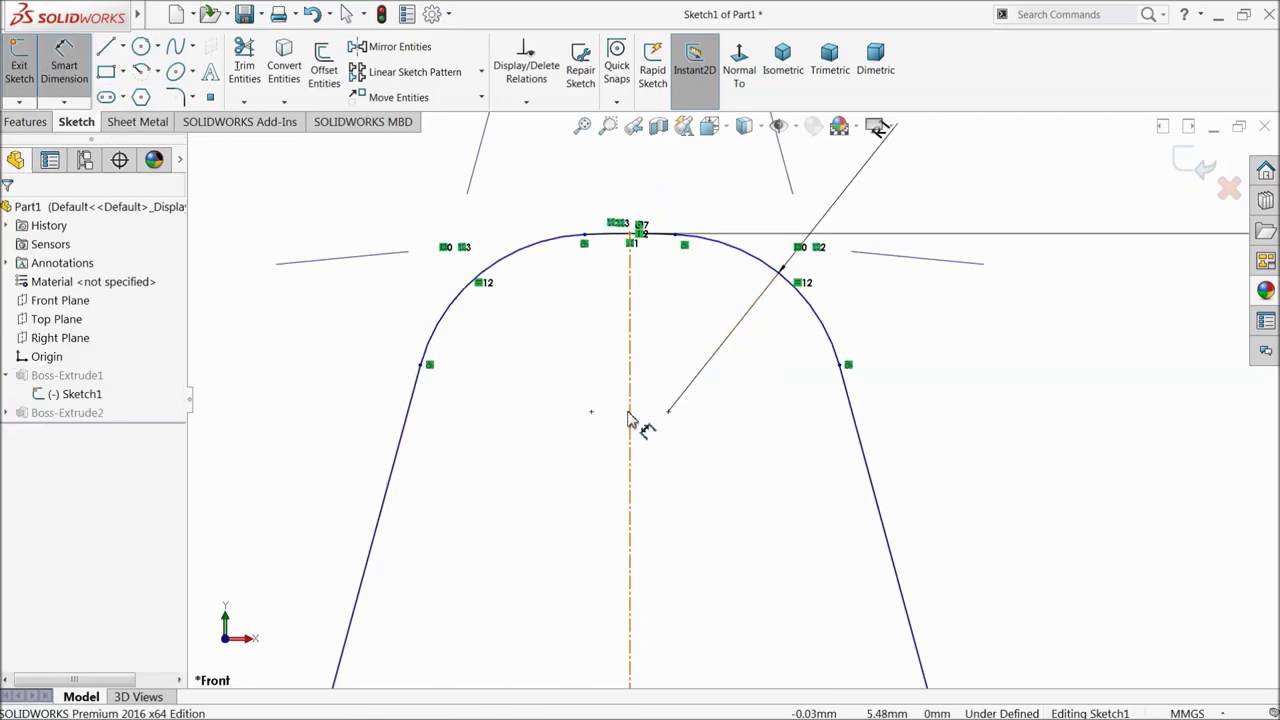
click(594, 419)
click(668, 412)
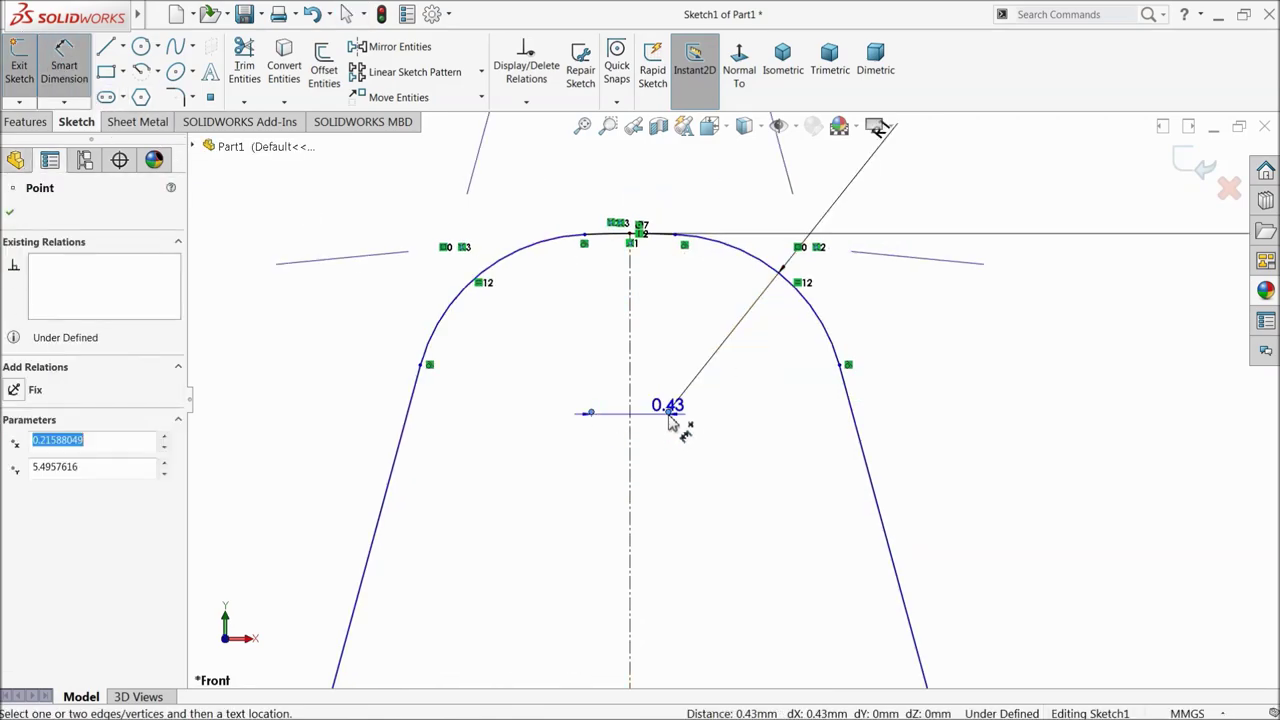
click(654, 366)
text(0)
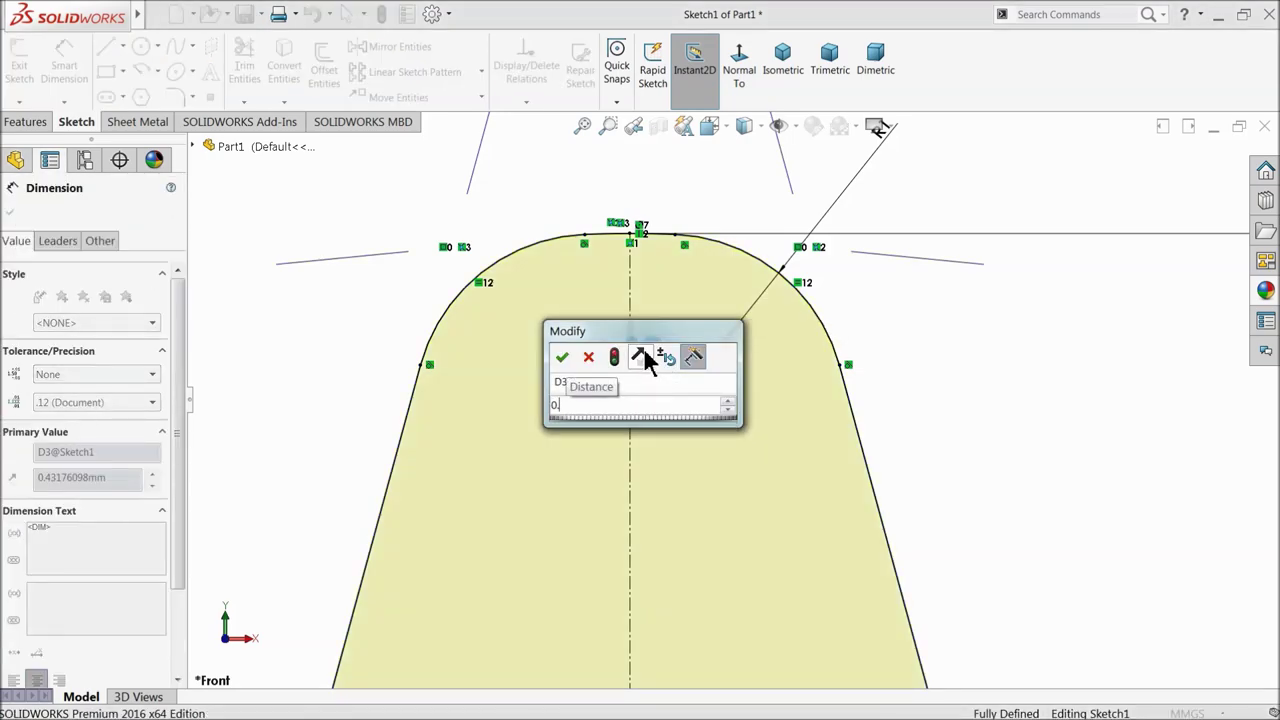
text(.918)
key(Return)
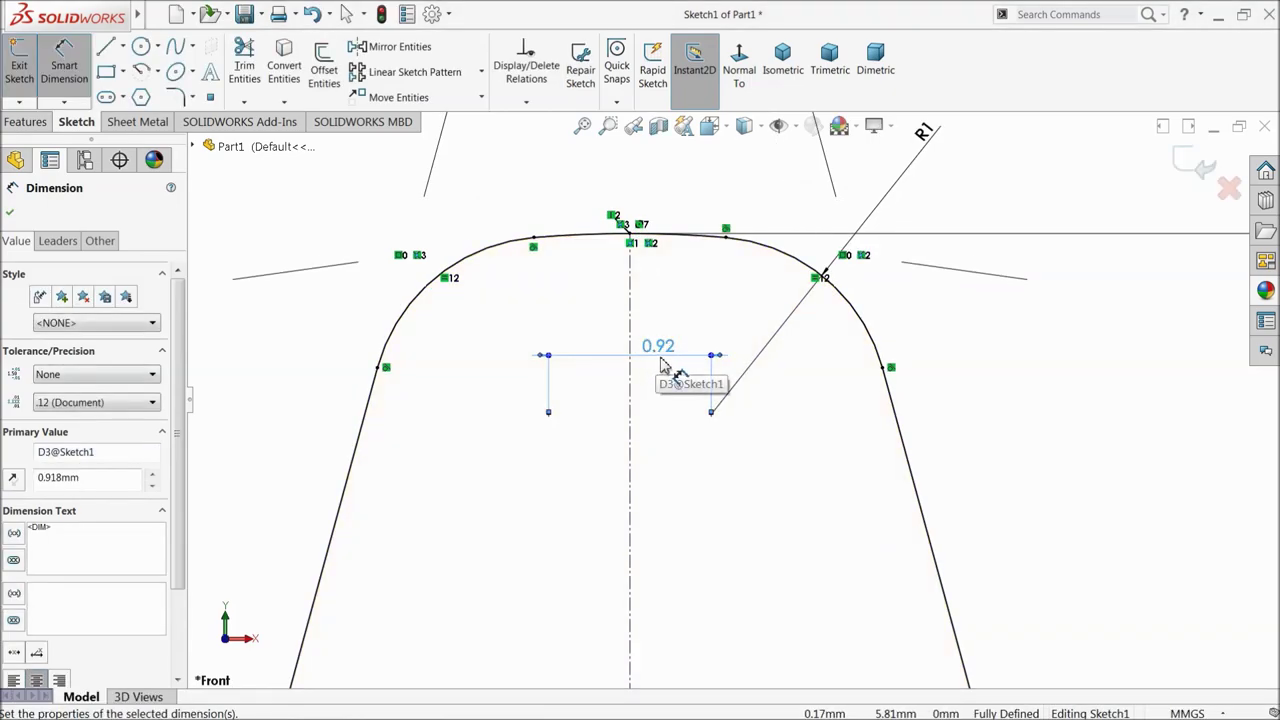
Set the upper corner fillets' radius to 1.6 mm and exit the sketch to rebuild the part.
scroll(723, 360, up, 3)
scroll(800, 334, down, 2)
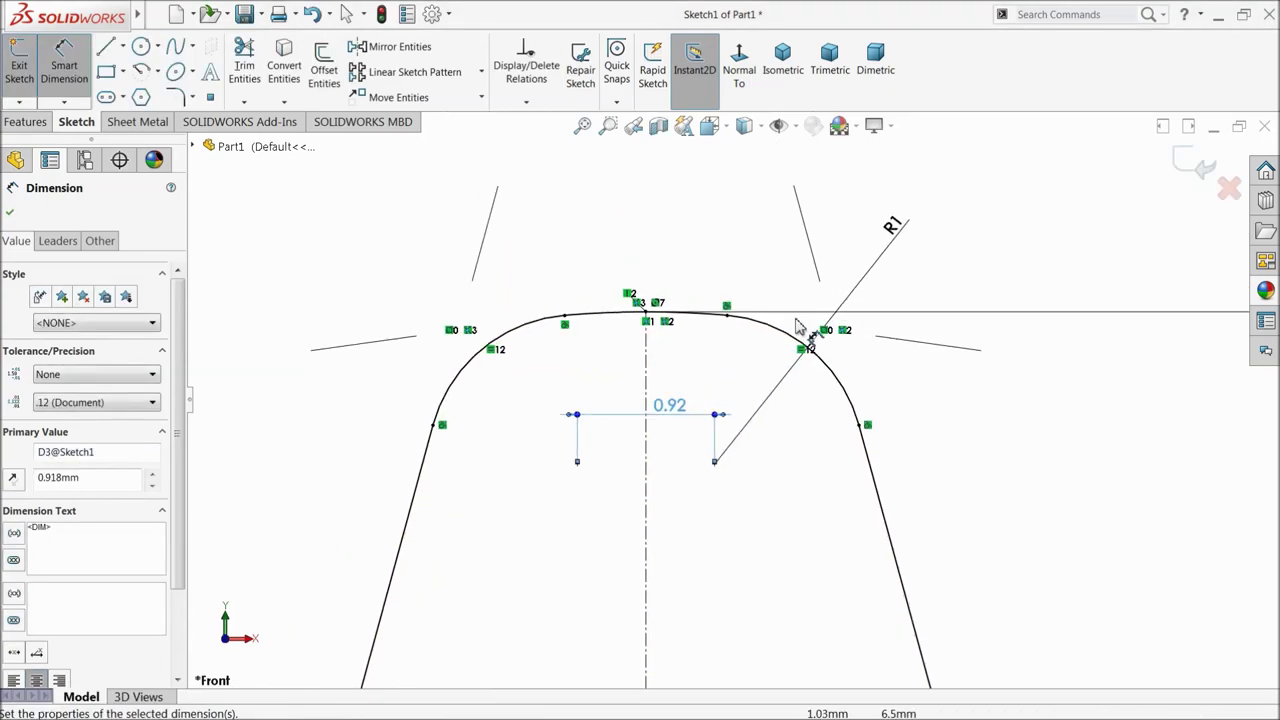
double_click(896, 229)
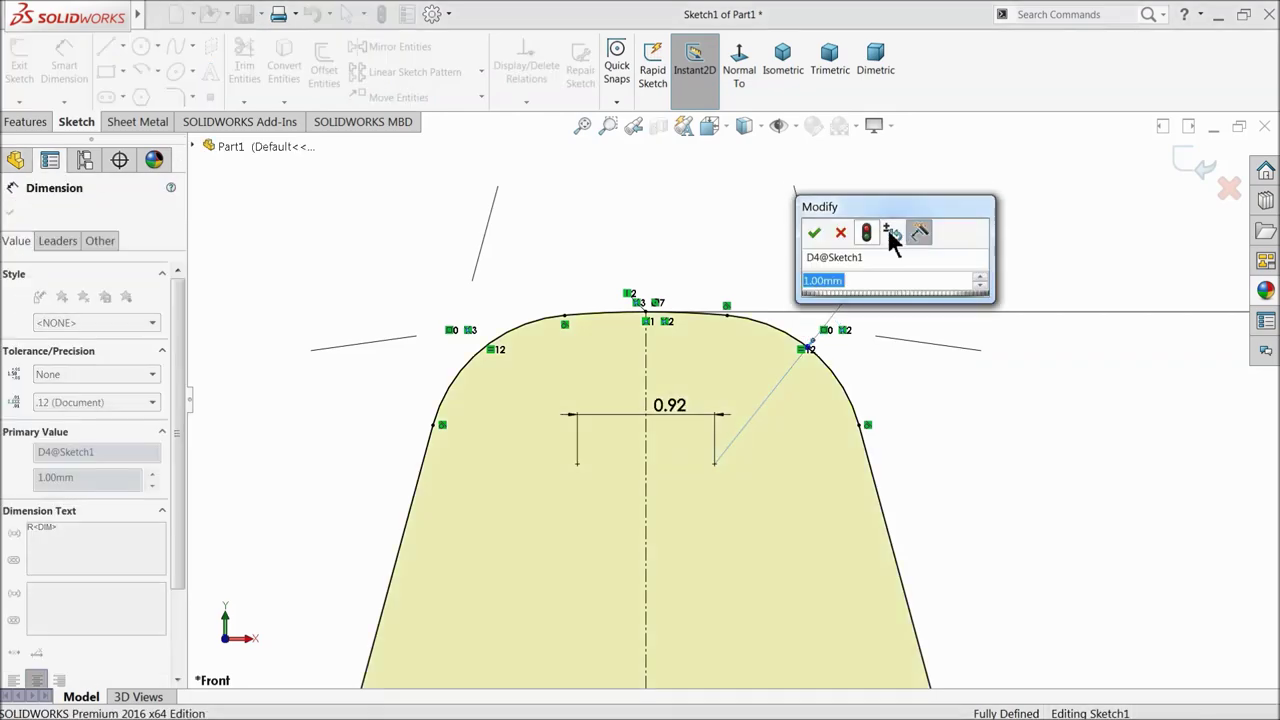
text(1.6)
key(Return)
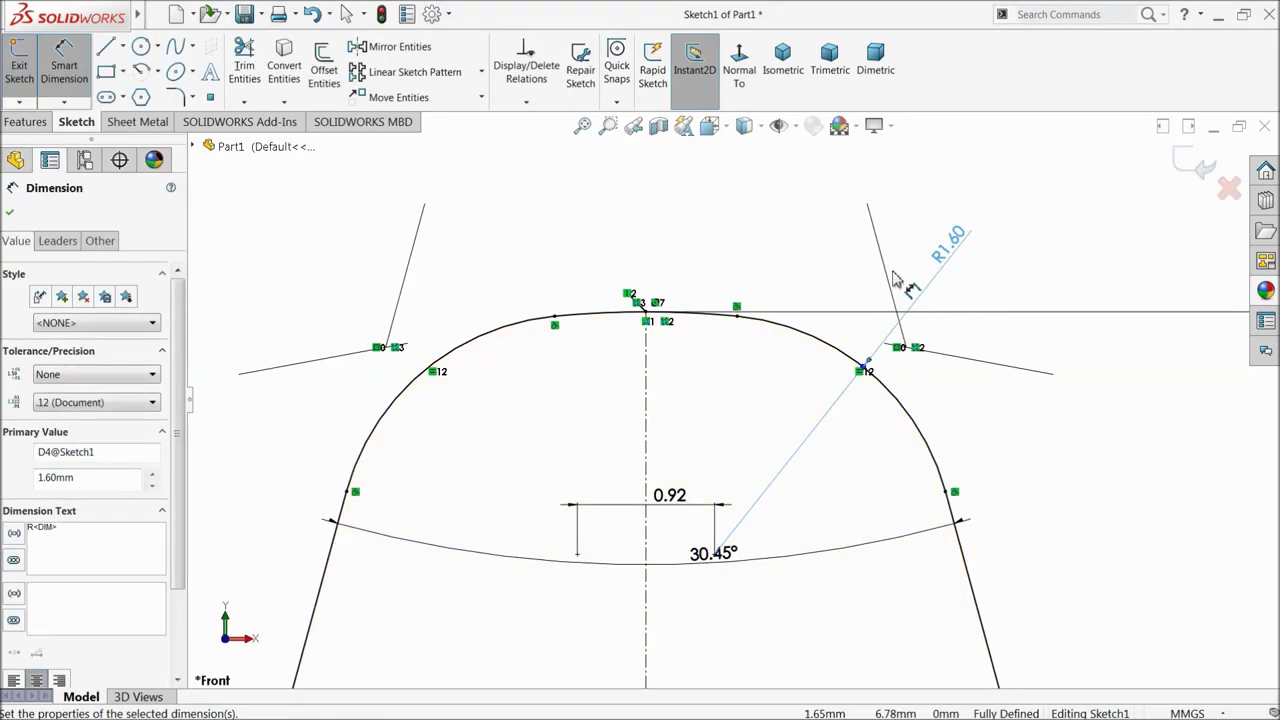
scroll(737, 395, up, 4)
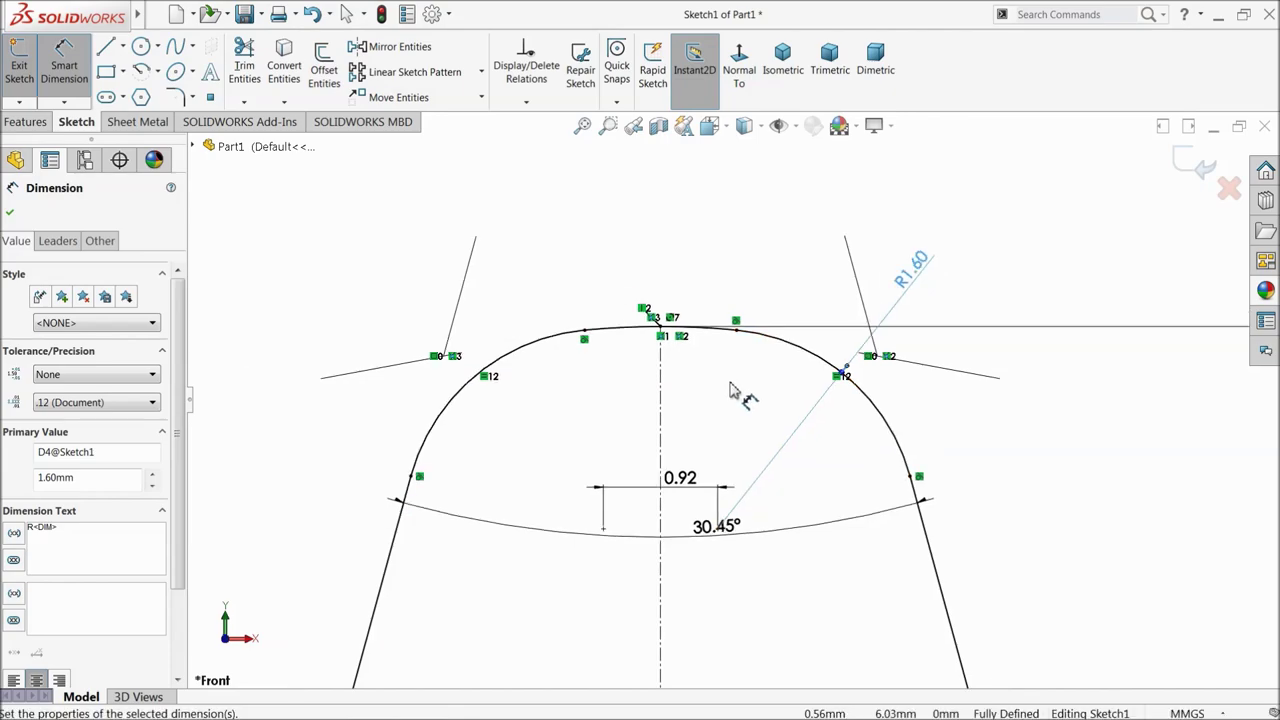
key(f)
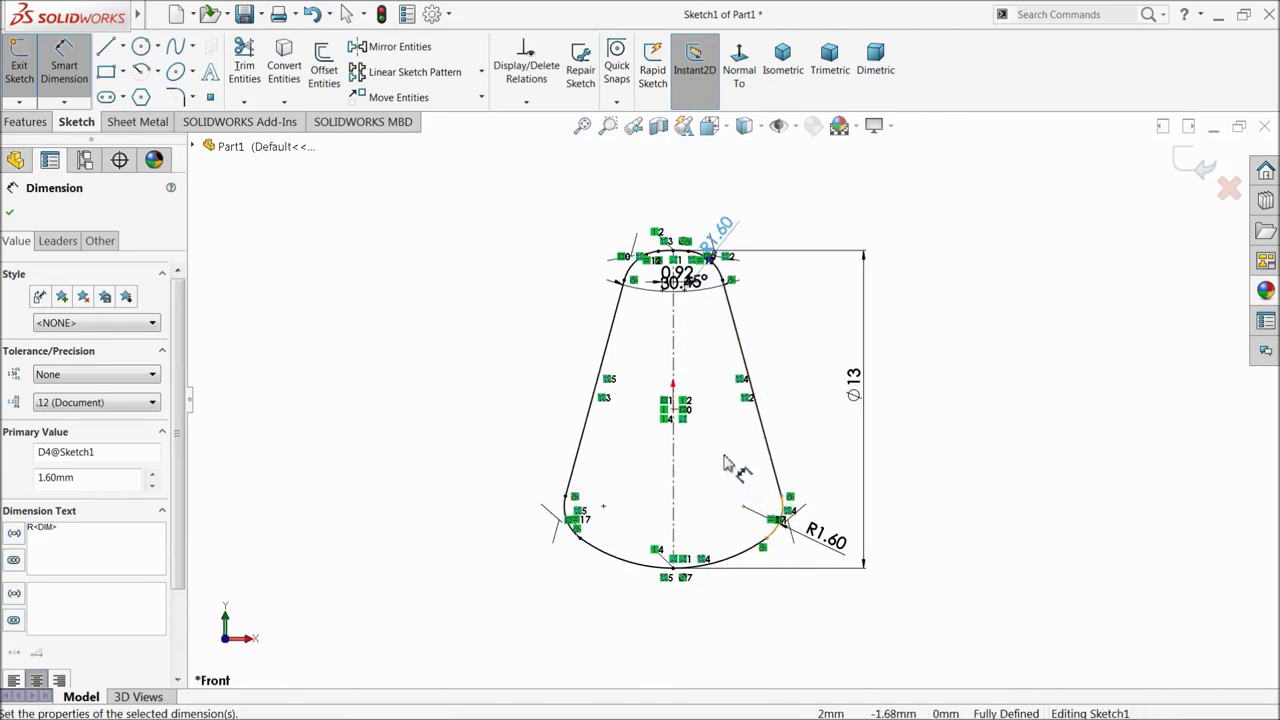
scroll(700, 262, down, 2)
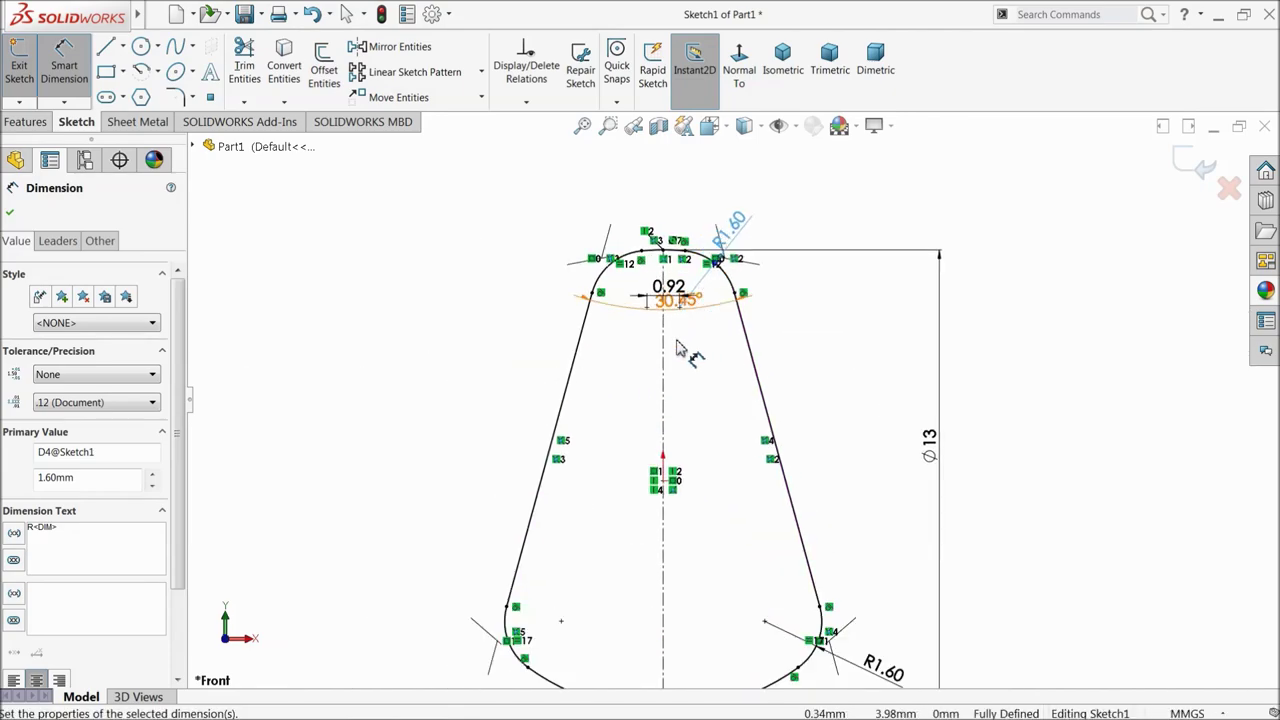
scroll(675, 347, up, 2)
click(1203, 168)
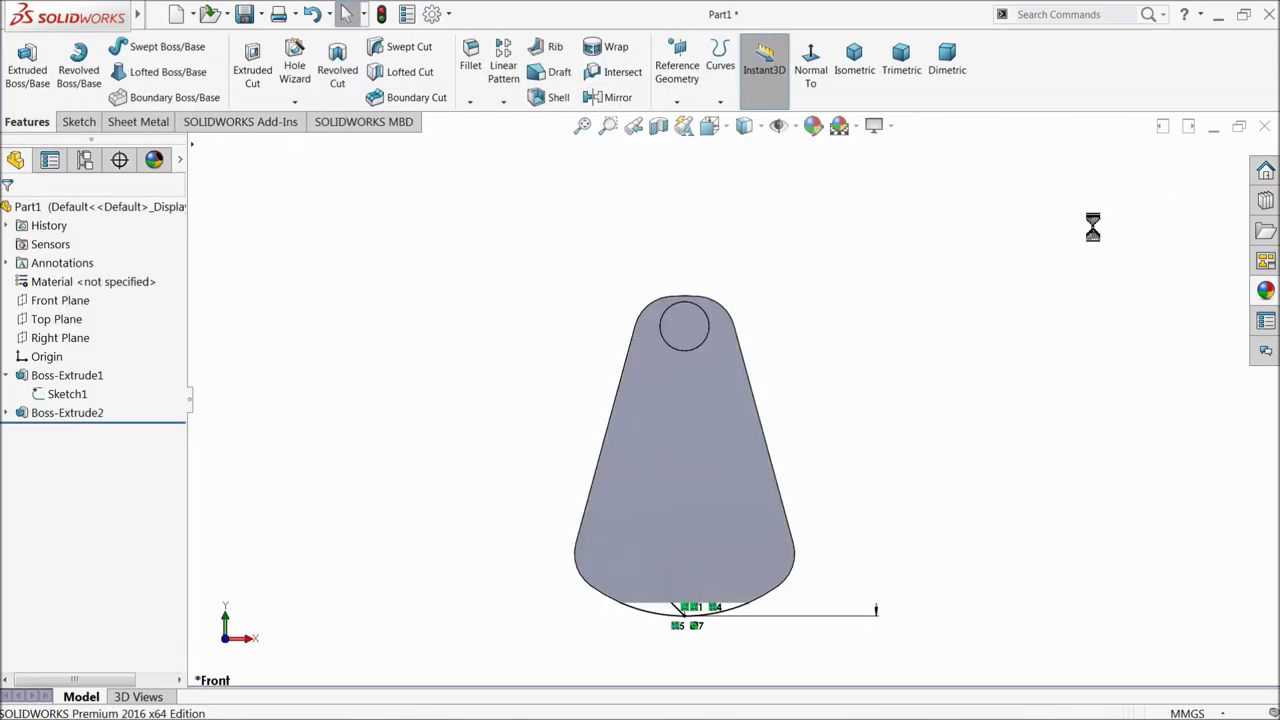
Apply a magenta colour appearance (RGB 255, 0, 255) to the whole part.
middle_drag(1072, 238, 800, 390)
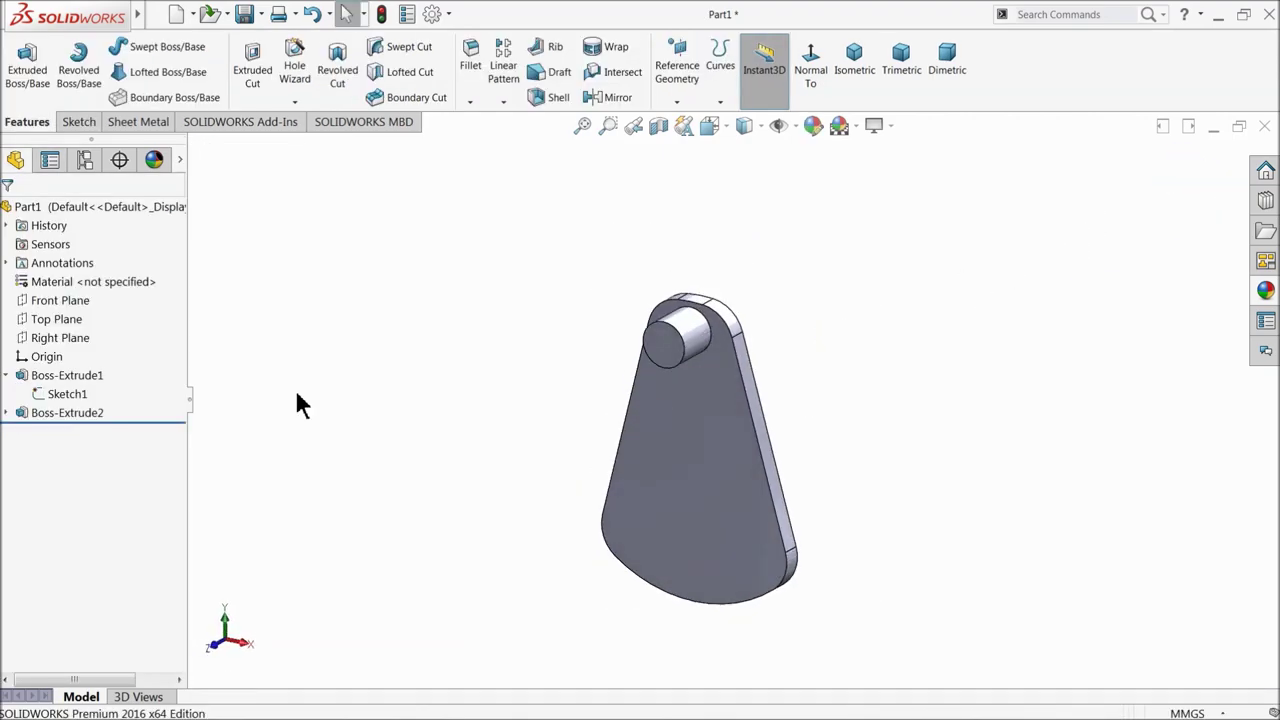
click(91, 206)
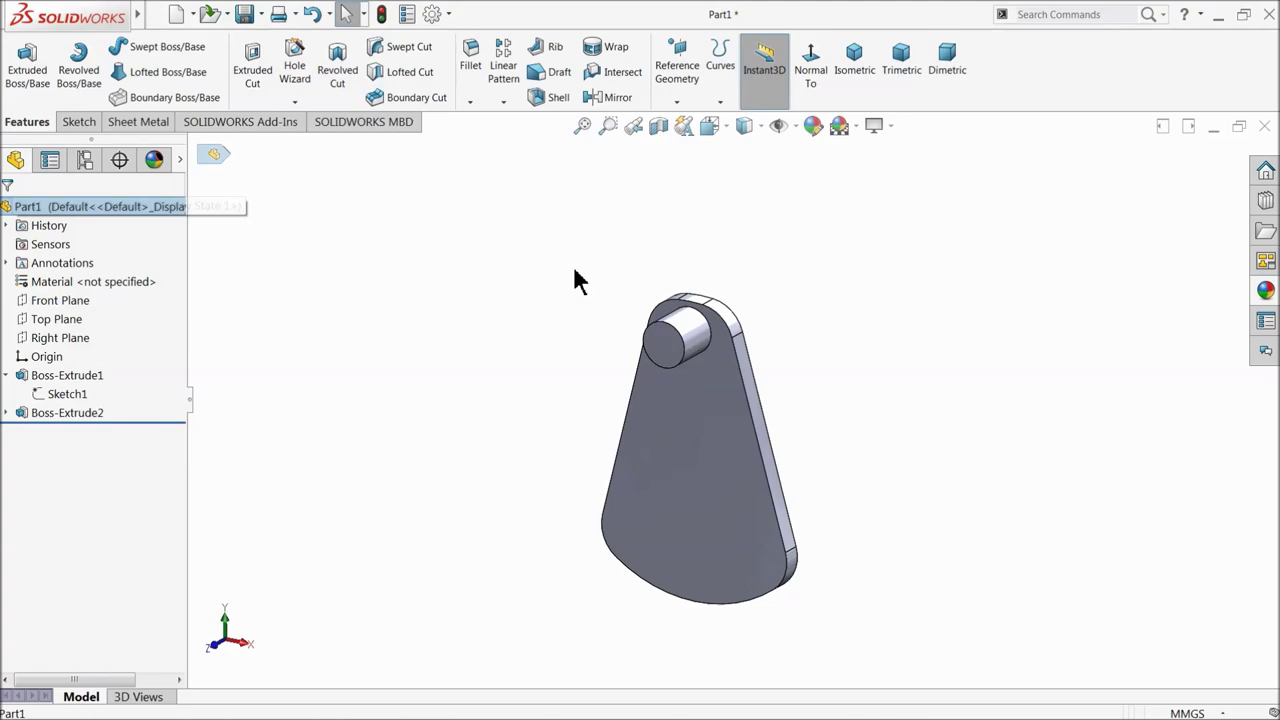
click(813, 125)
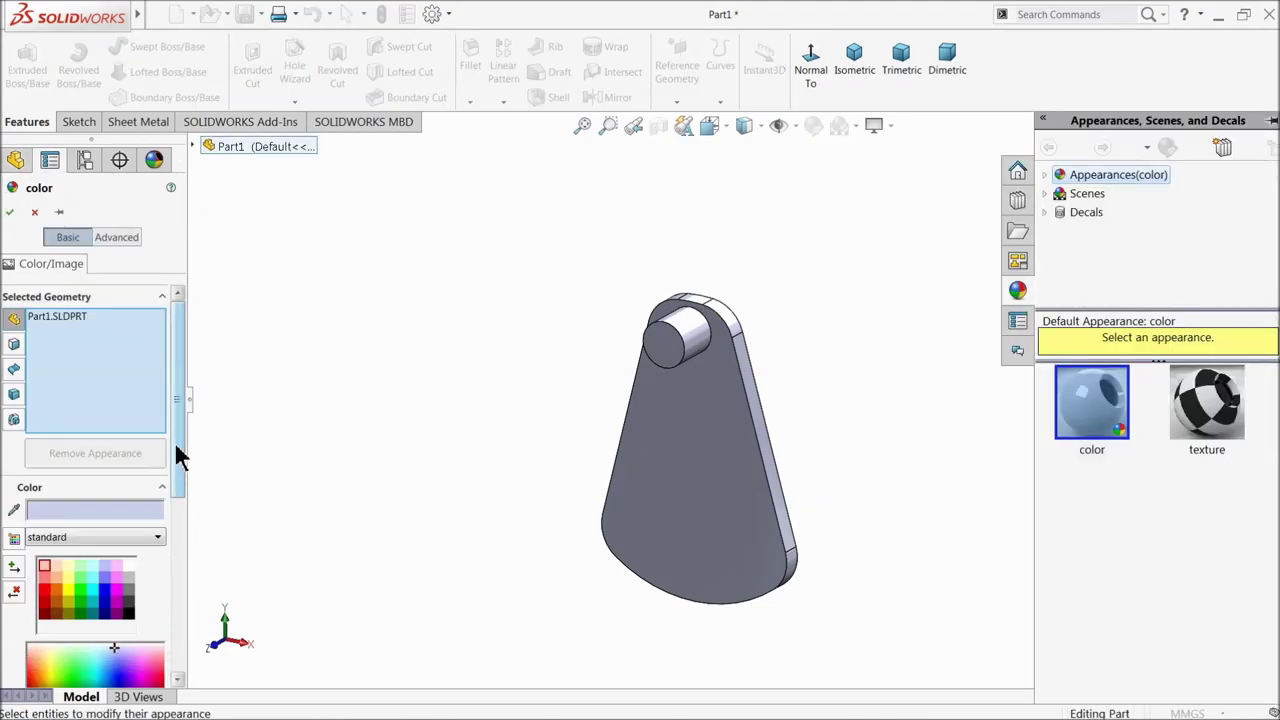
drag(177, 456, 177, 523)
click(121, 446)
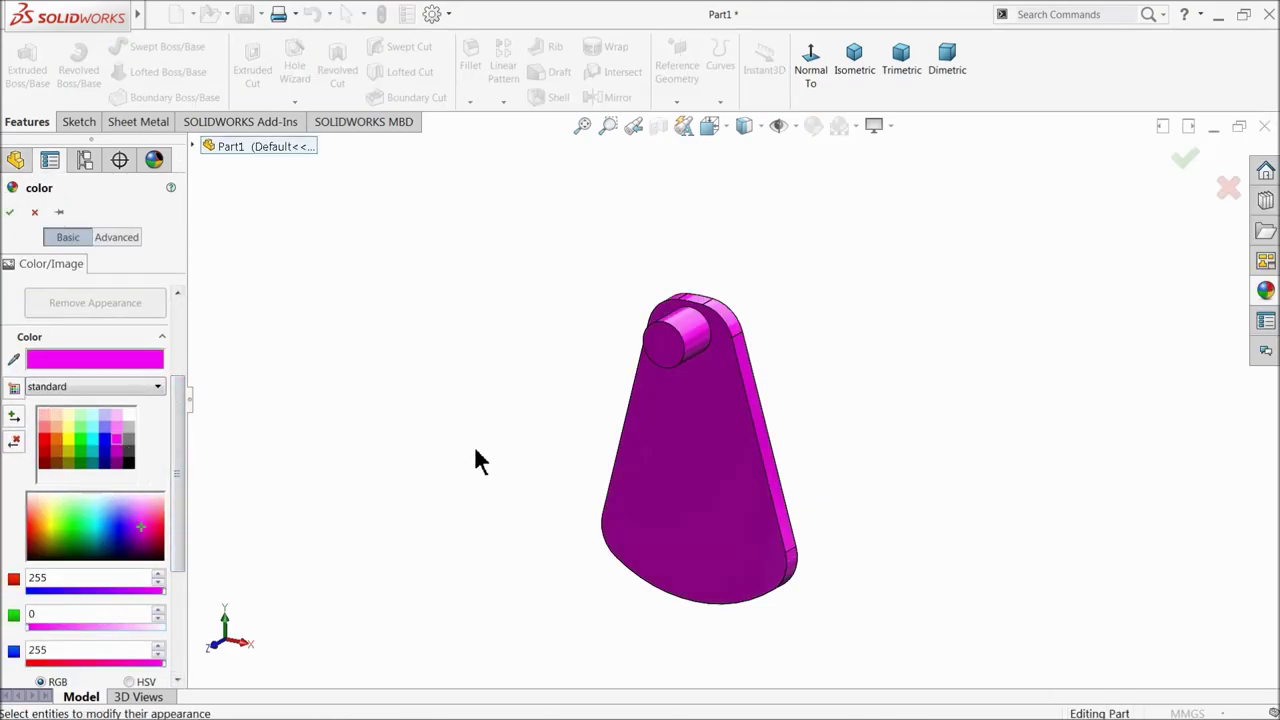
scroll(777, 528, down, 2)
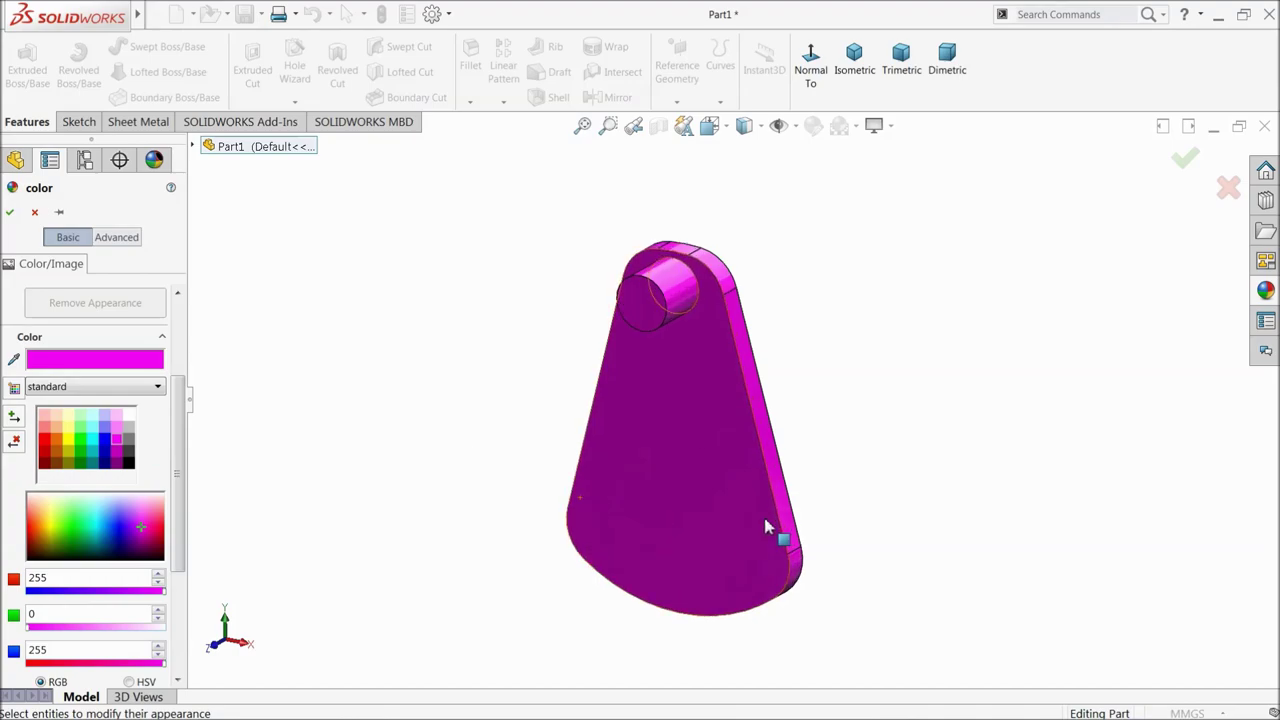
click(10, 213)
Start a sketch on the plate's face opposite the pin, facing it straight on, and draw a circle centred on the origin.
mouse_move(445, 357)
middle_down()
mouse_move(403, 346)
mouse_move(452, 372)
middle_up()
mouse_move(580, 429)
middle_down()
mouse_move(491, 403)
mouse_move(634, 506)
middle_up()
click(830, 455)
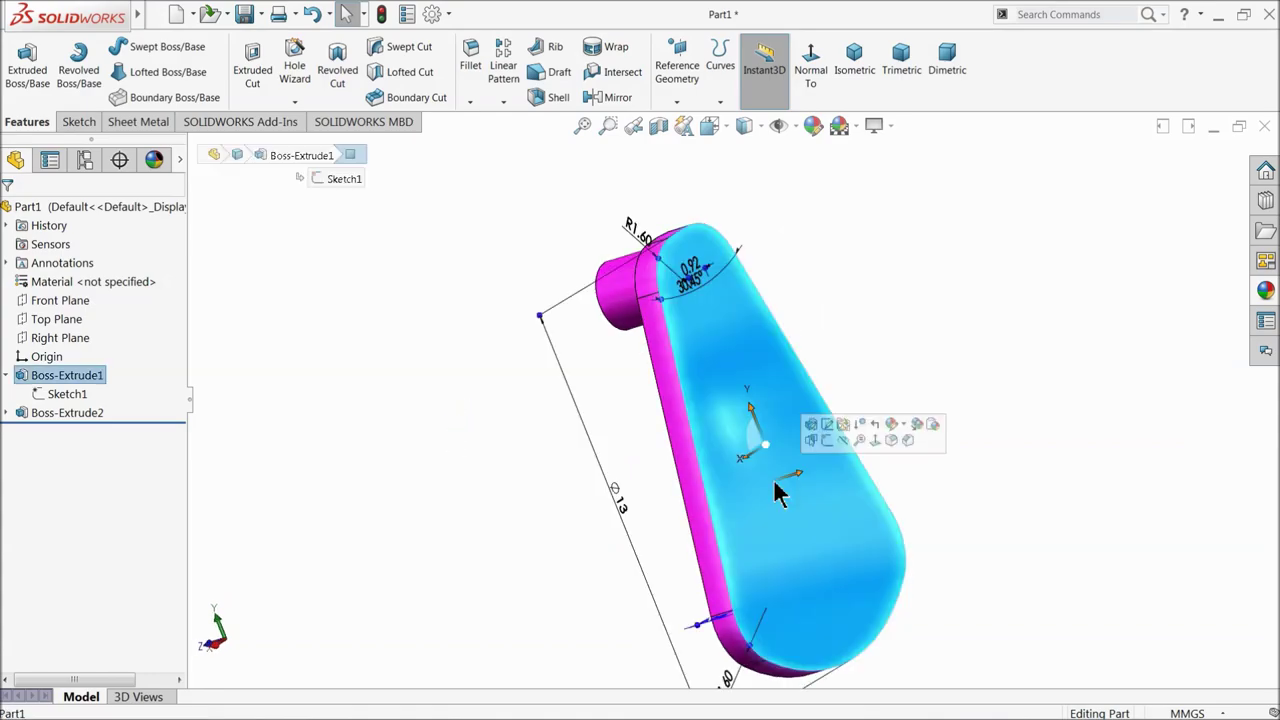
click(837, 449)
click(738, 72)
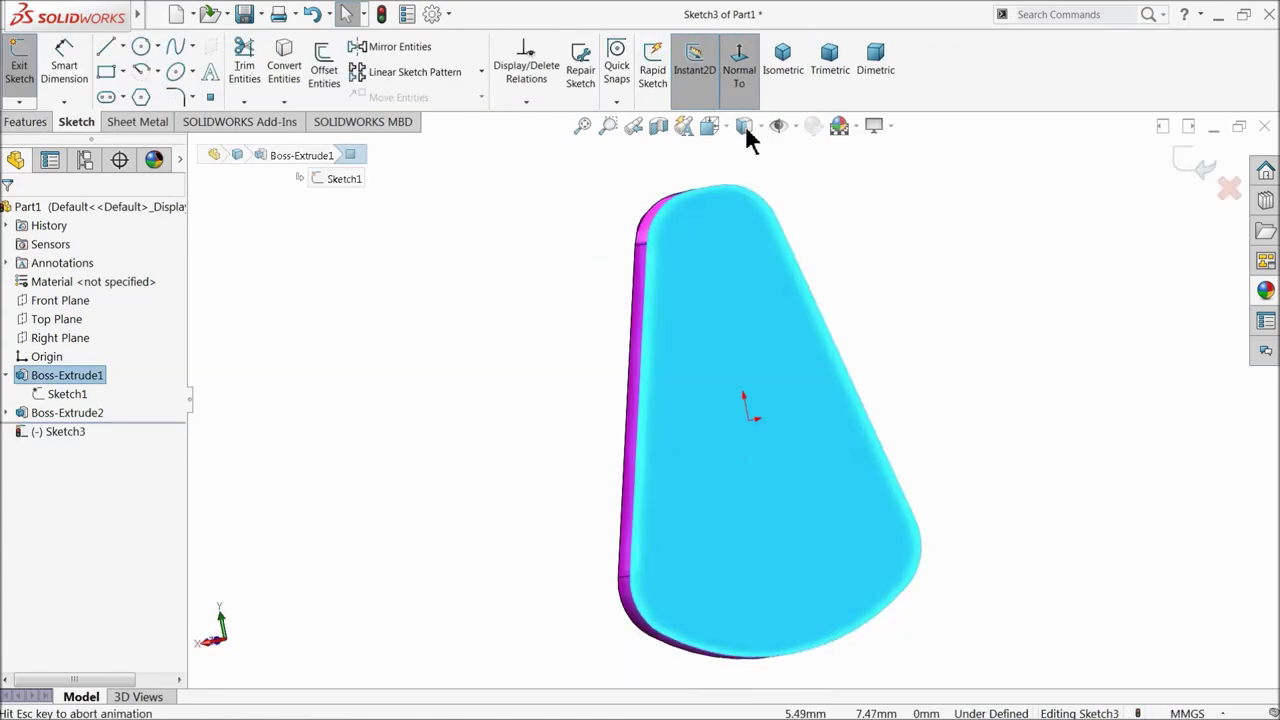
click(141, 47)
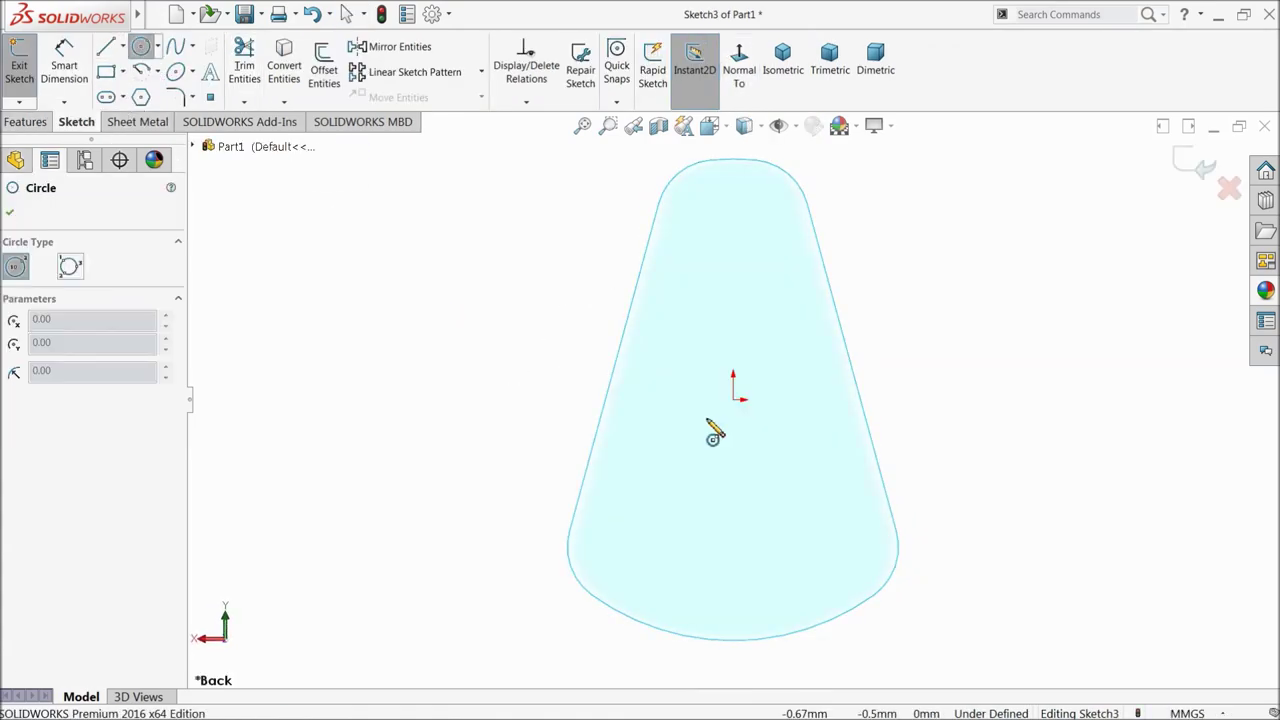
drag(733, 400, 733, 327)
Dimension the circle's diameter and set it to 4 mm.
click(64, 68)
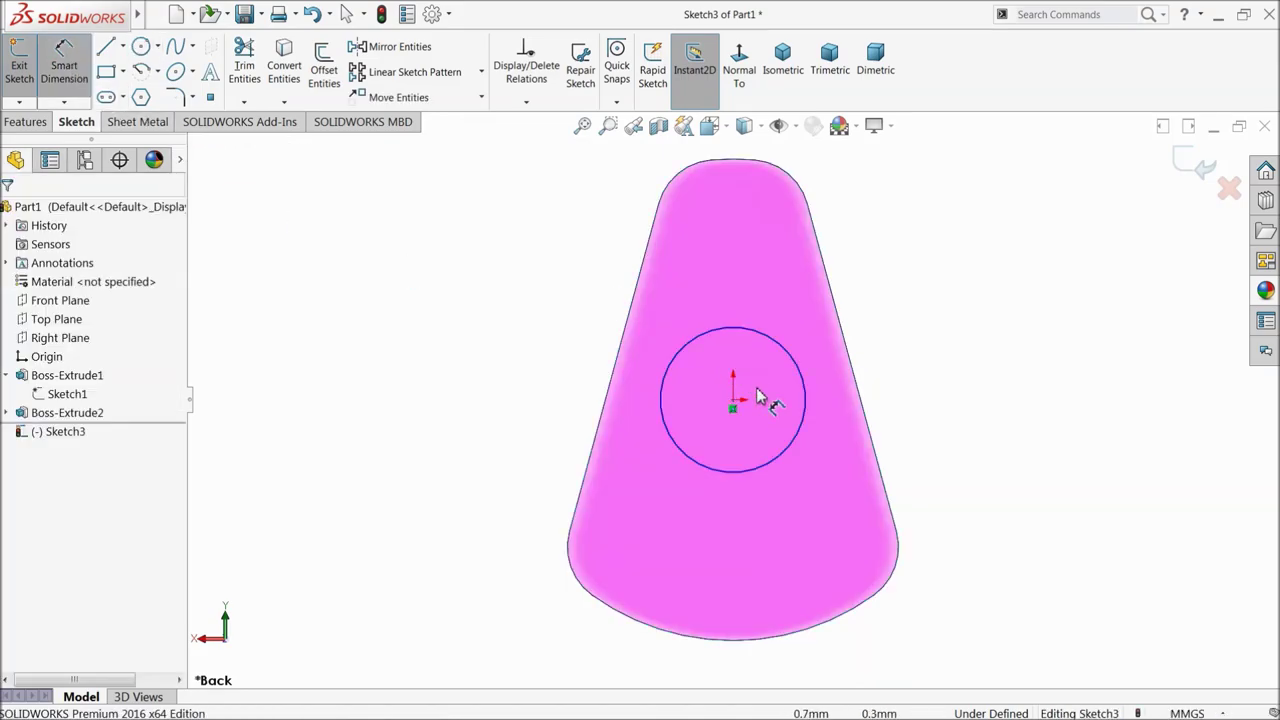
click(818, 410)
click(925, 400)
text(4)
key(Return)
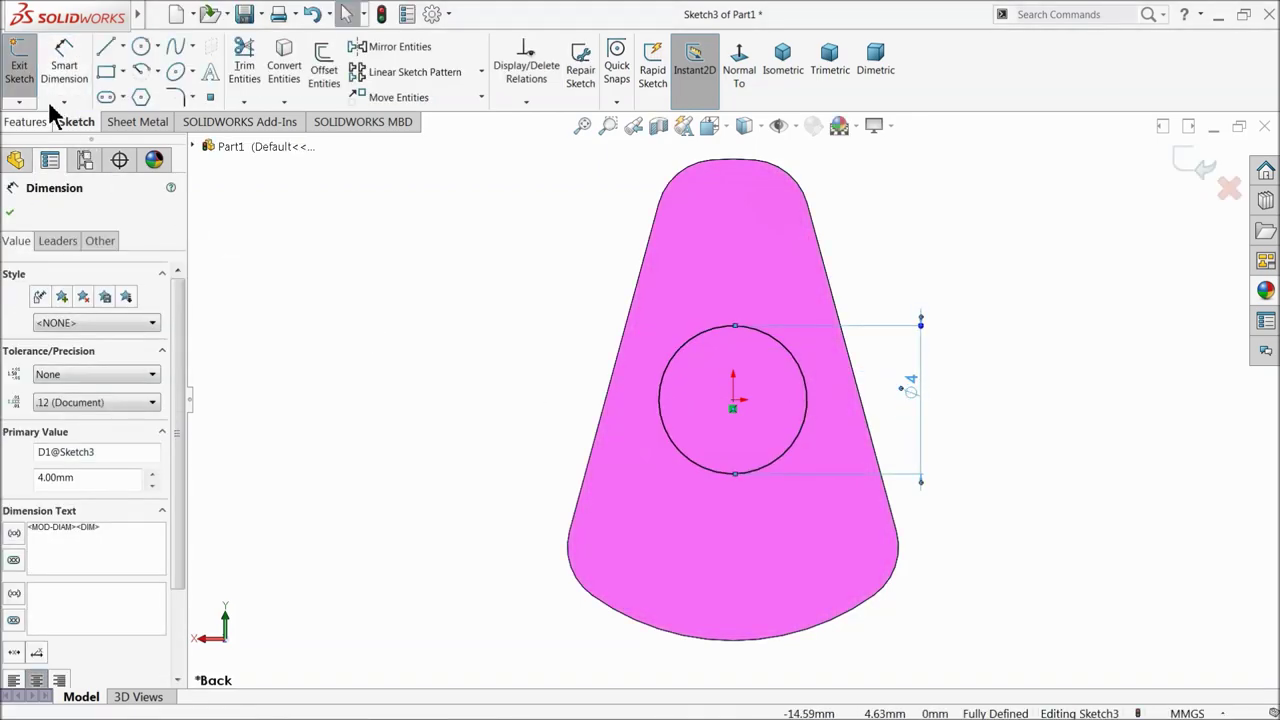
Extrude the 4 mm circle as a boss with a blind depth of 3.26 mm, merged with the plate.
click(30, 122)
click(37, 86)
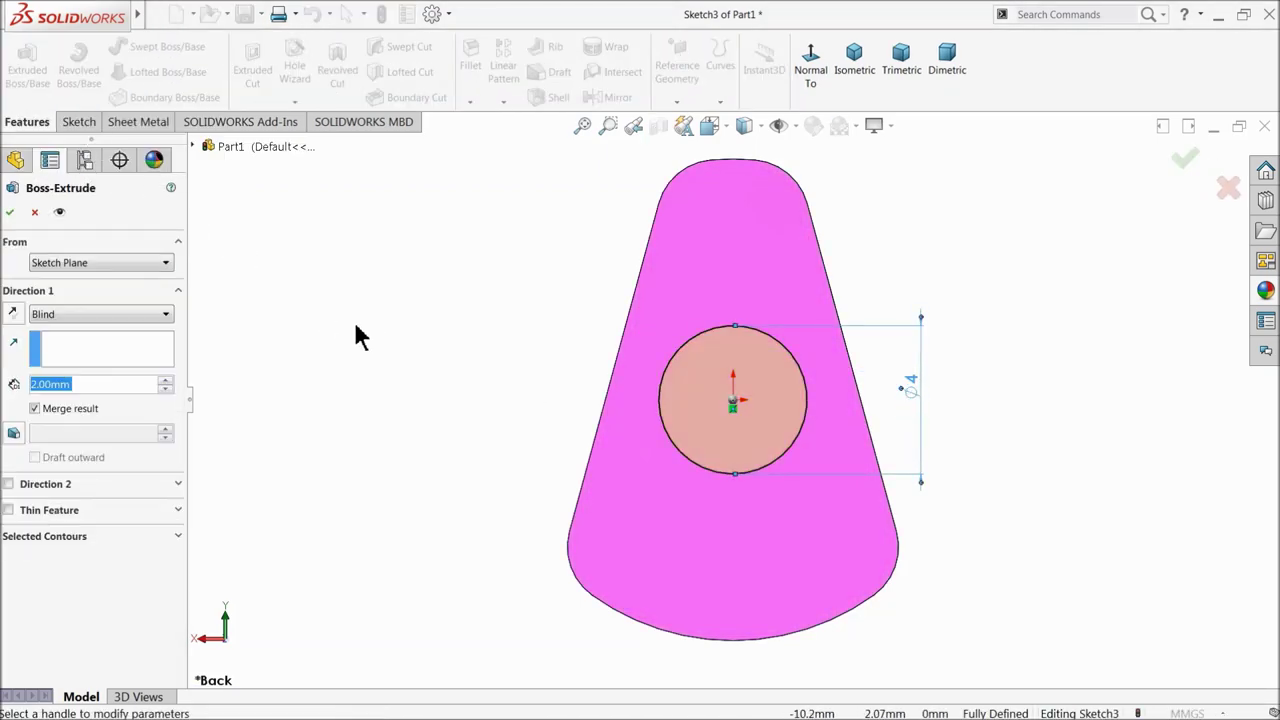
text(3.26)
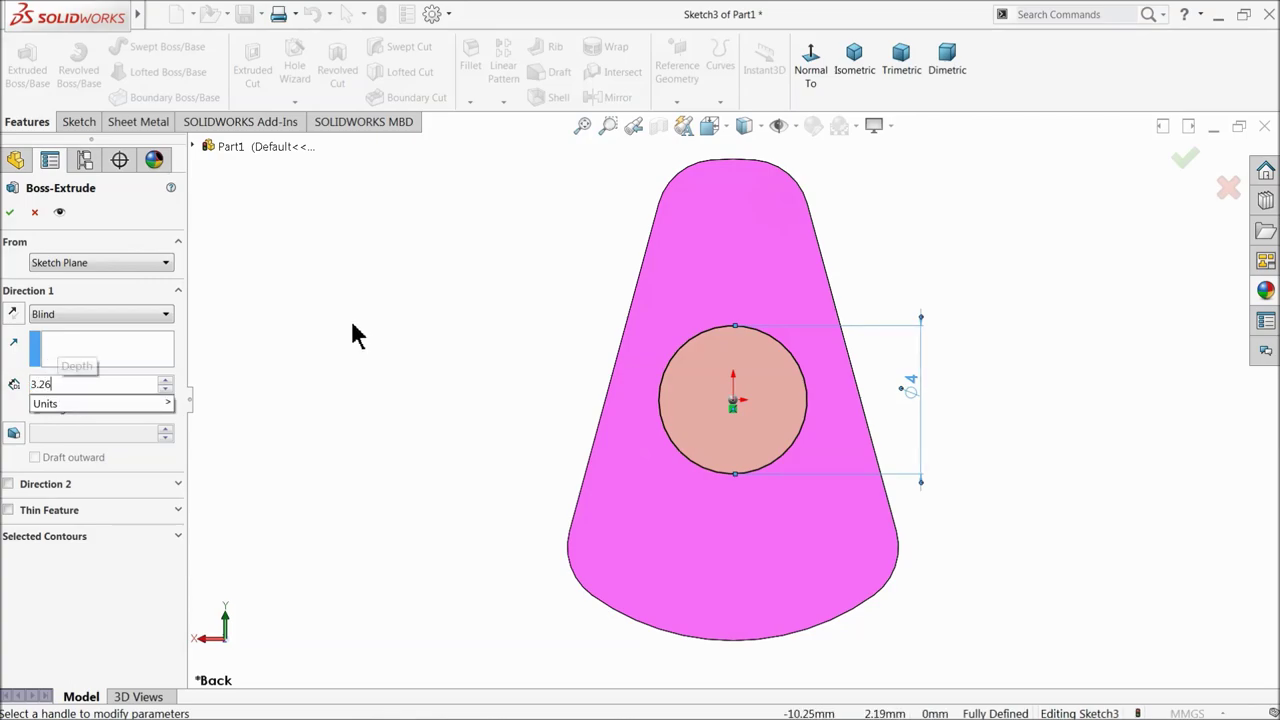
key(Return)
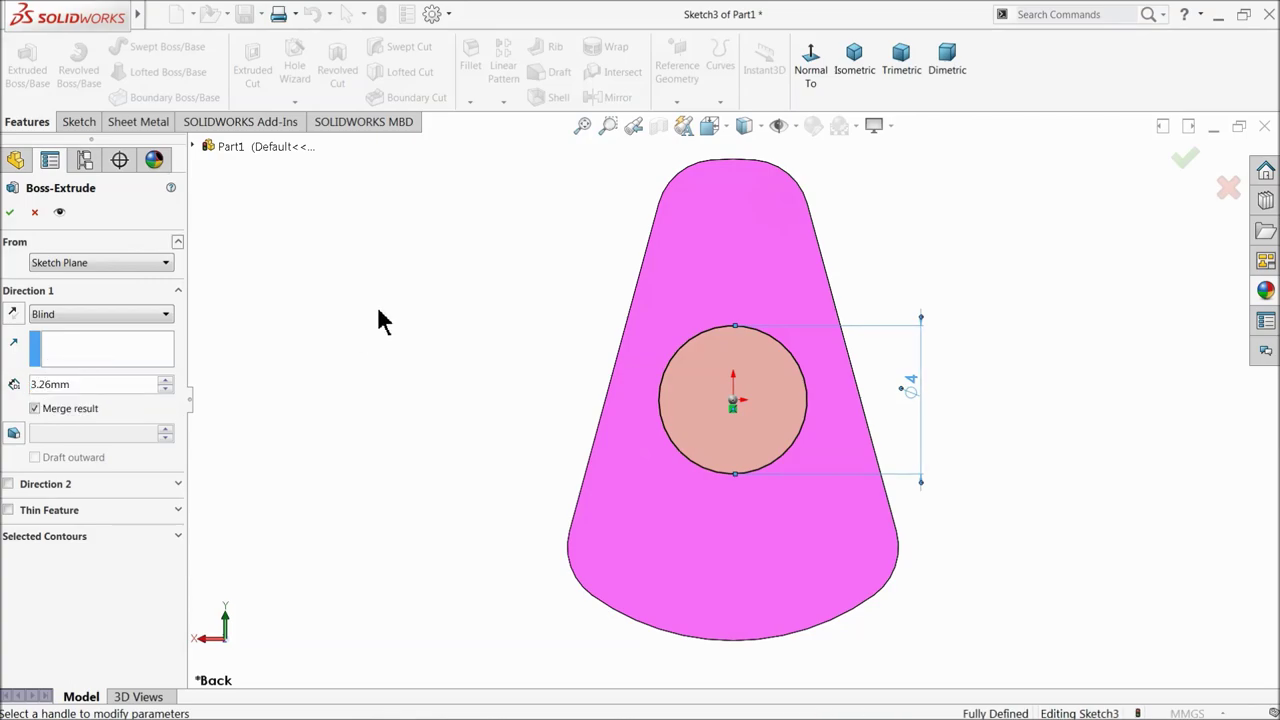
middle_drag(378, 320, 629, 406)
click(12, 214)
scroll(461, 362, up, 2)
scroll(688, 370, down, 2)
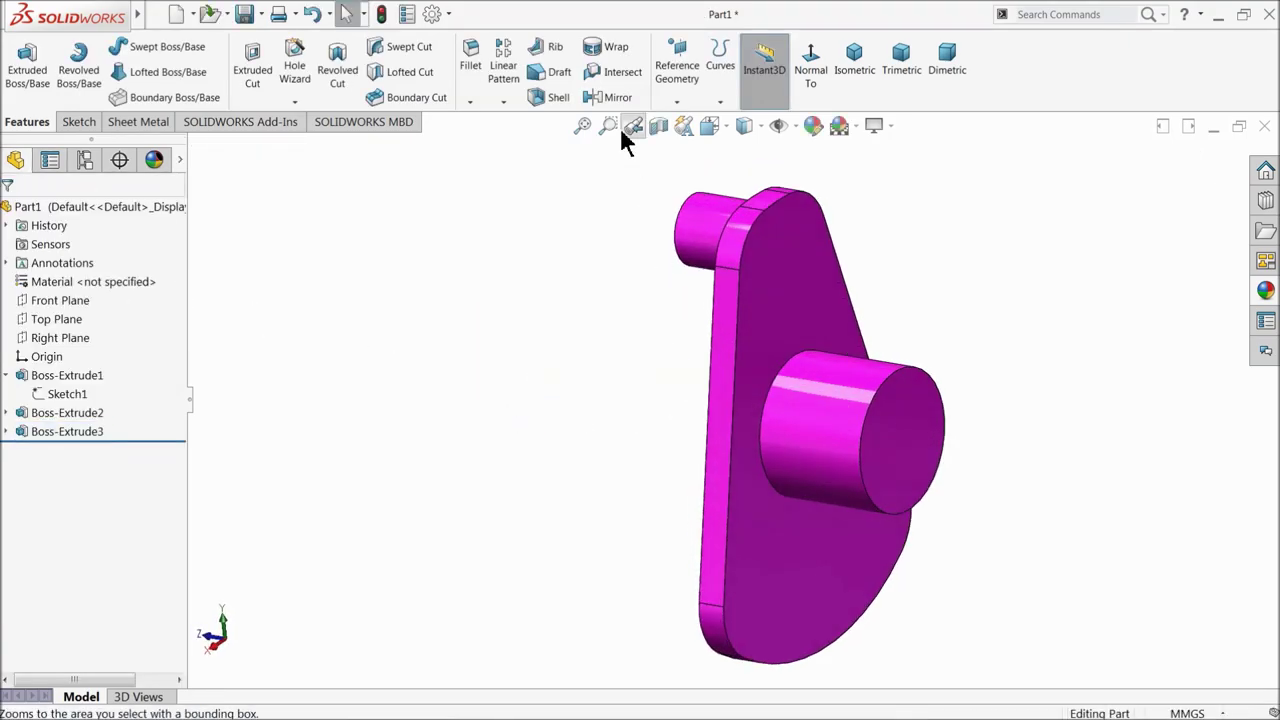
Mirror the whole solid body about the end face of the small pin, with Merge solids on.
click(610, 97)
middle_drag(510, 437, 606, 420)
click(748, 247)
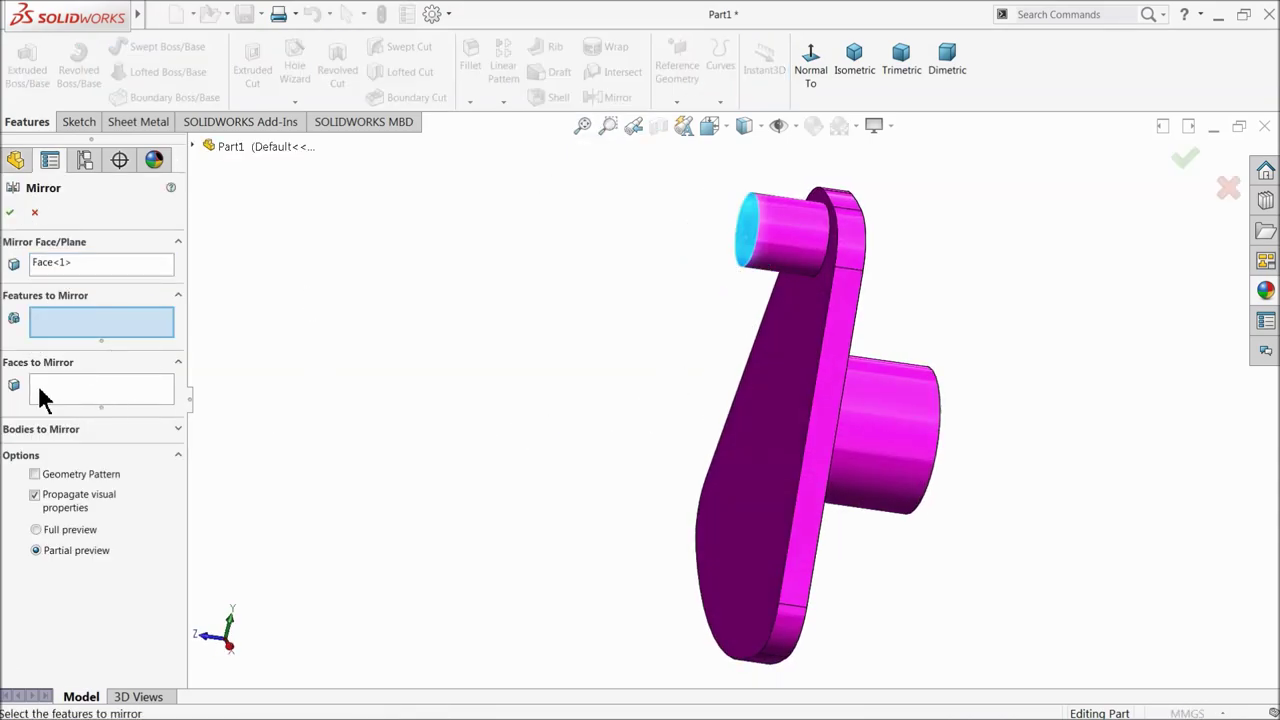
click(31, 432)
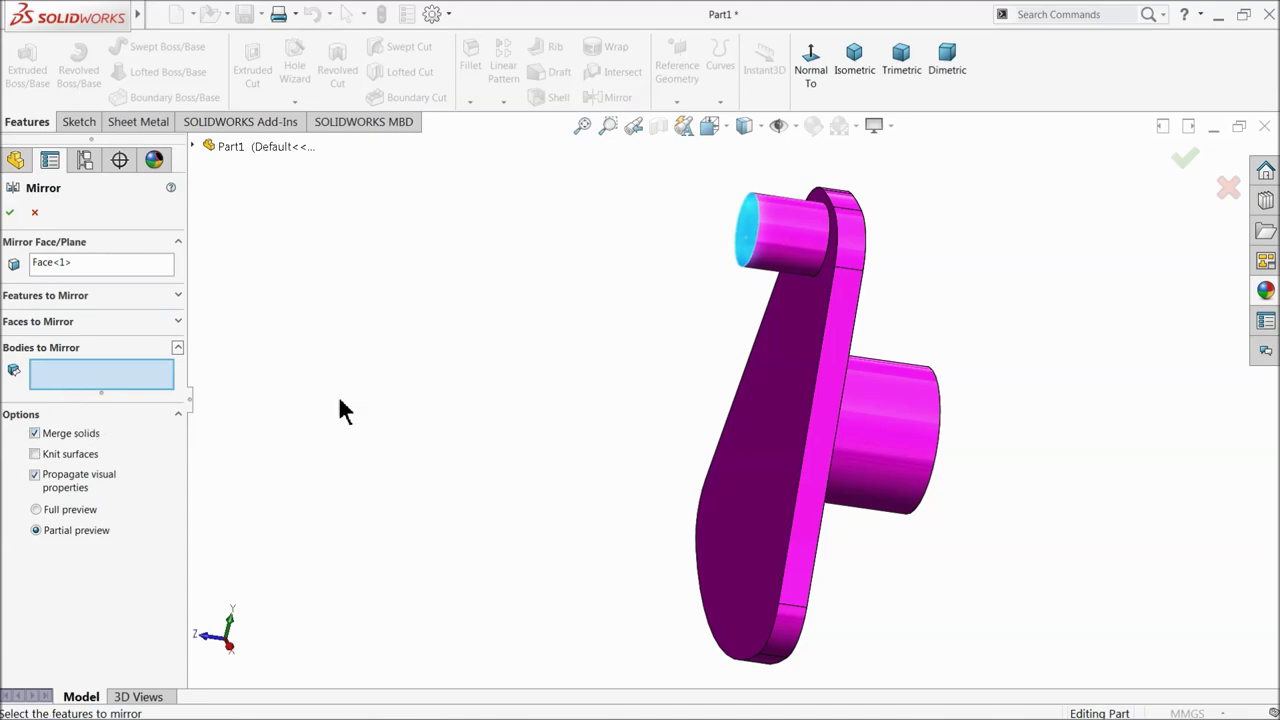
click(763, 484)
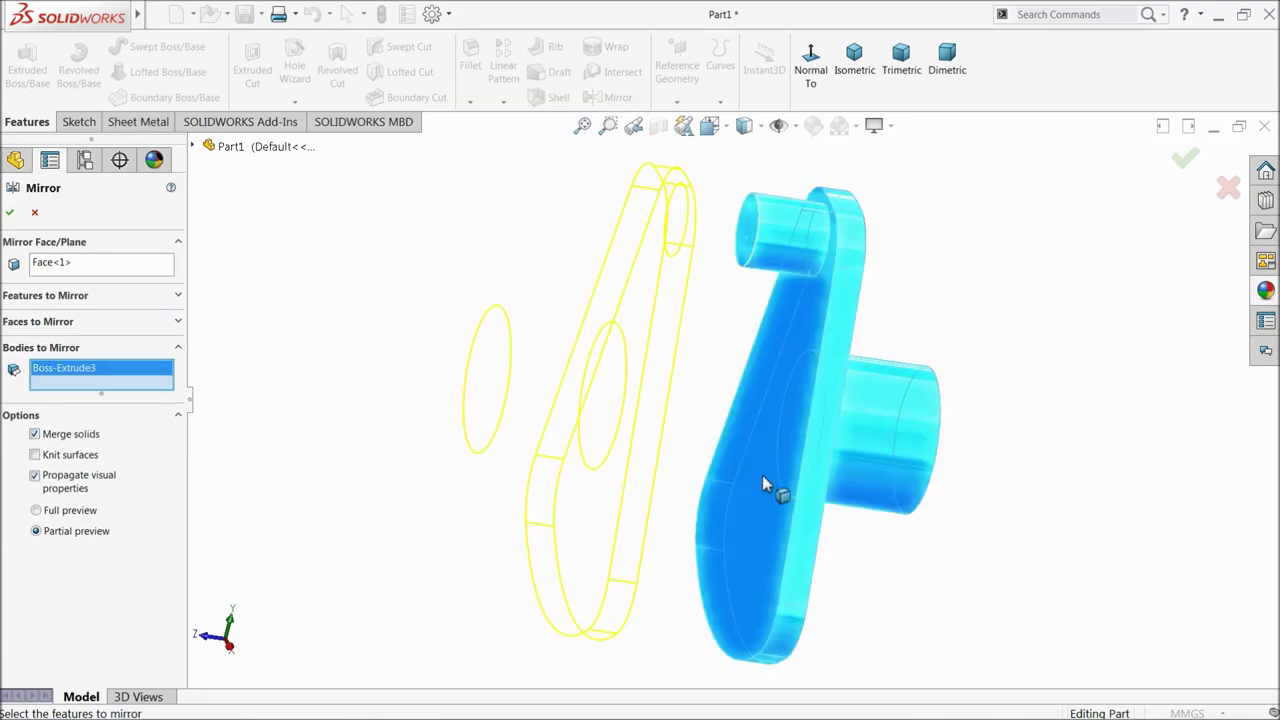
click(11, 214)
Convert the mirrored shaft's end-face edge into a new sketch and extrude it as a merged boss with a blind depth of 6.6-3.26 (3.34 mm).
middle_drag(450, 380, 466, 417)
click(520, 440)
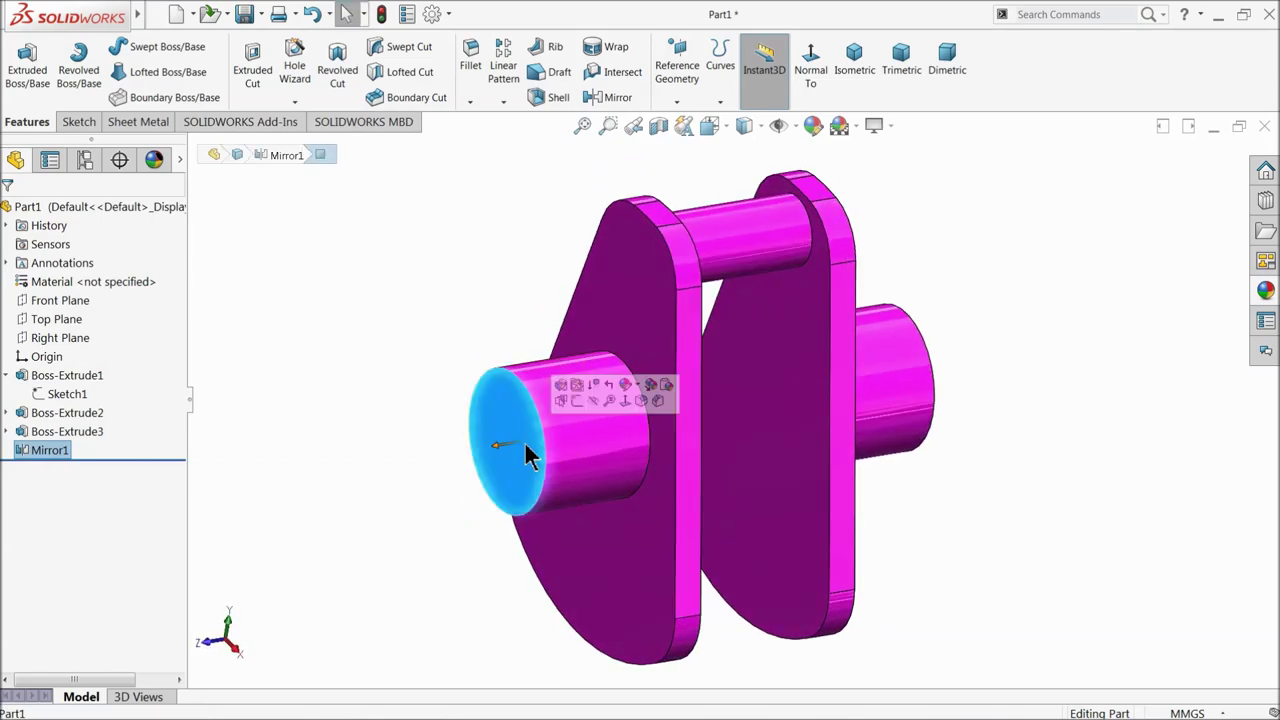
click(578, 402)
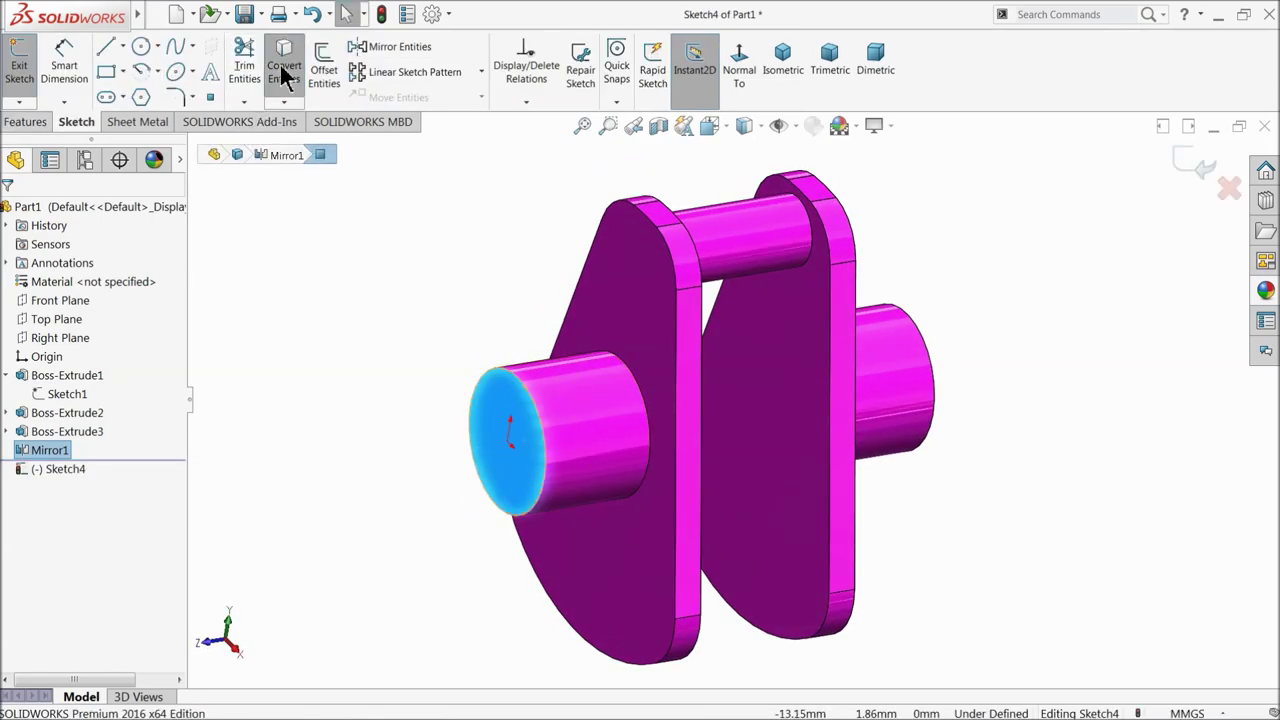
click(34, 122)
click(31, 75)
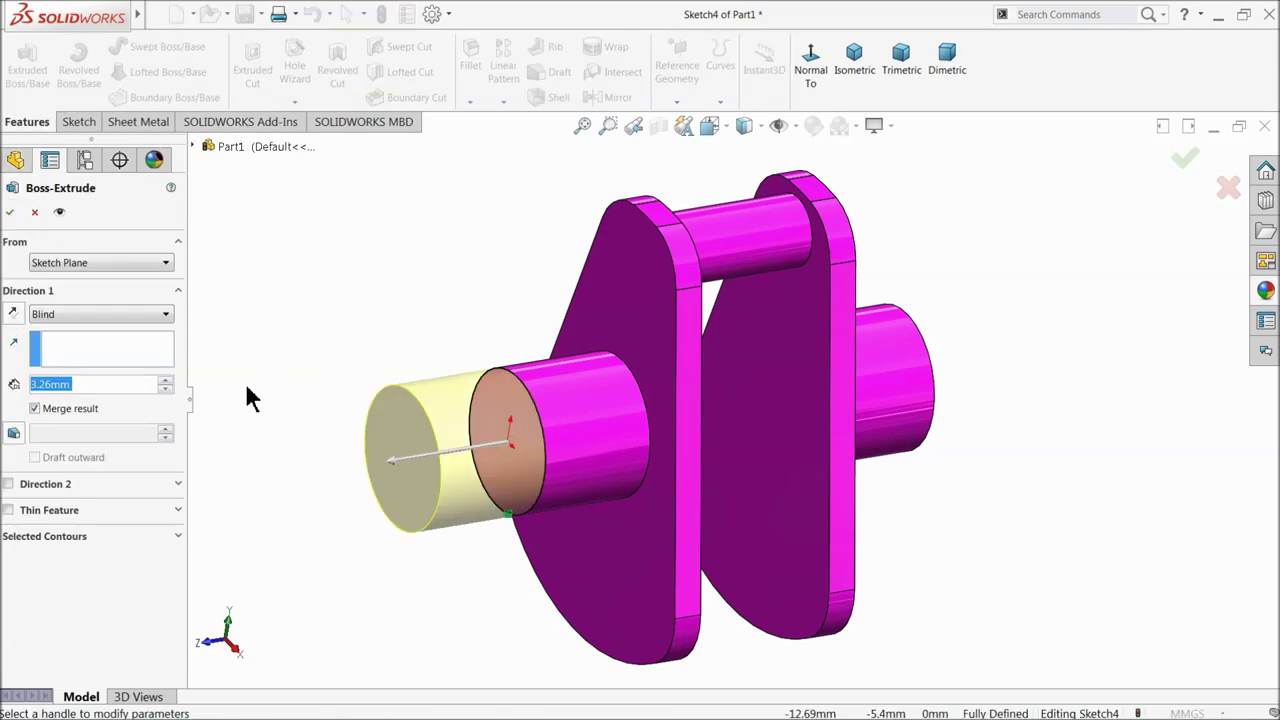
text(6.6-)
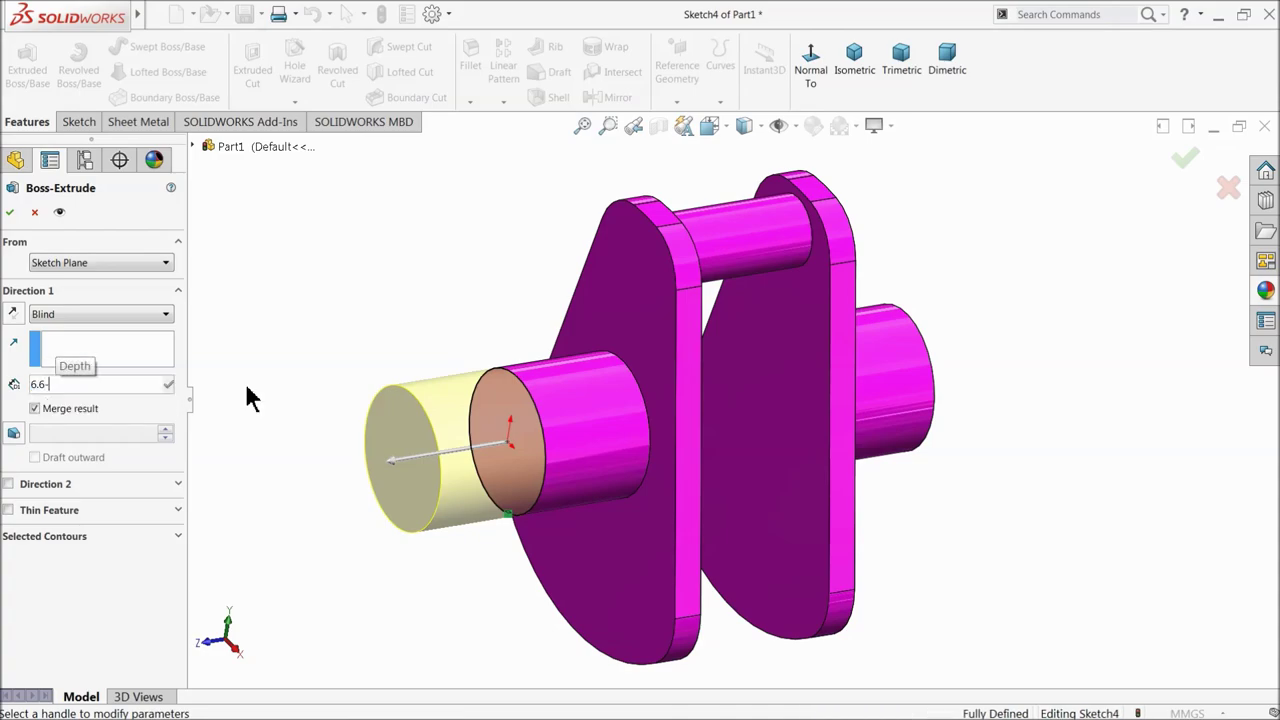
text(3.26)
key(Return)
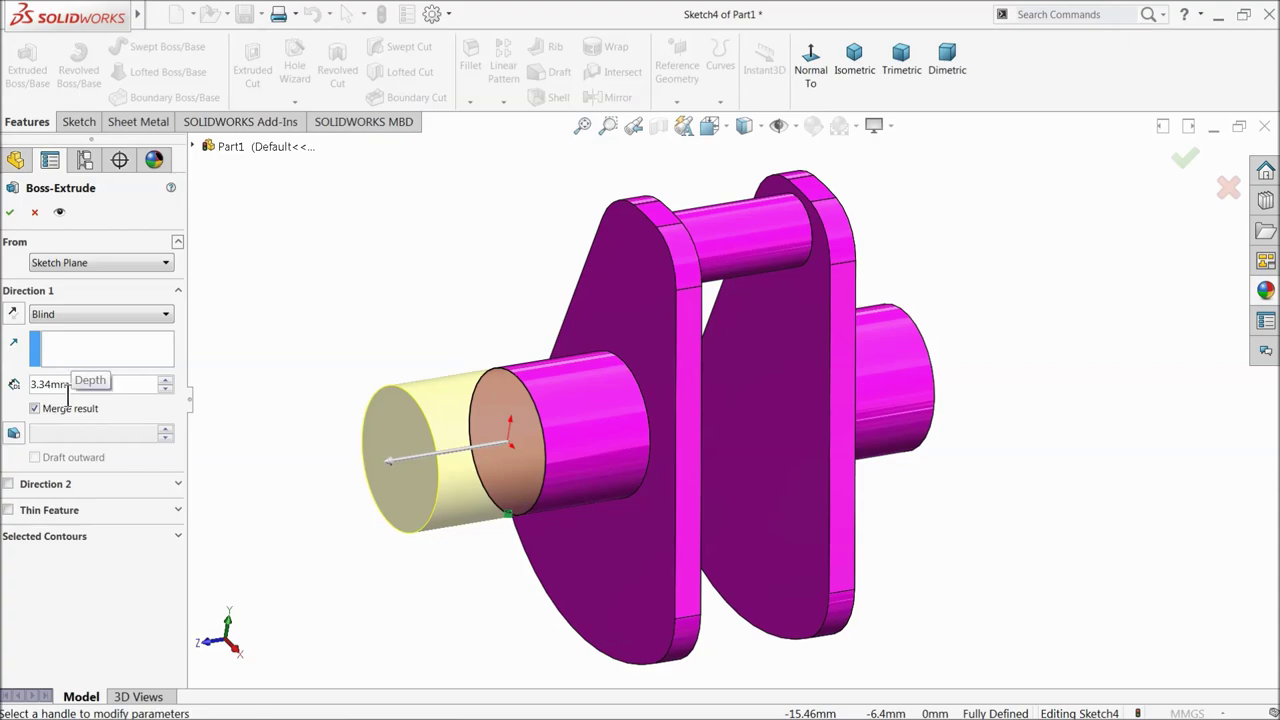
click(10, 213)
middle_drag(335, 350, 323, 320)
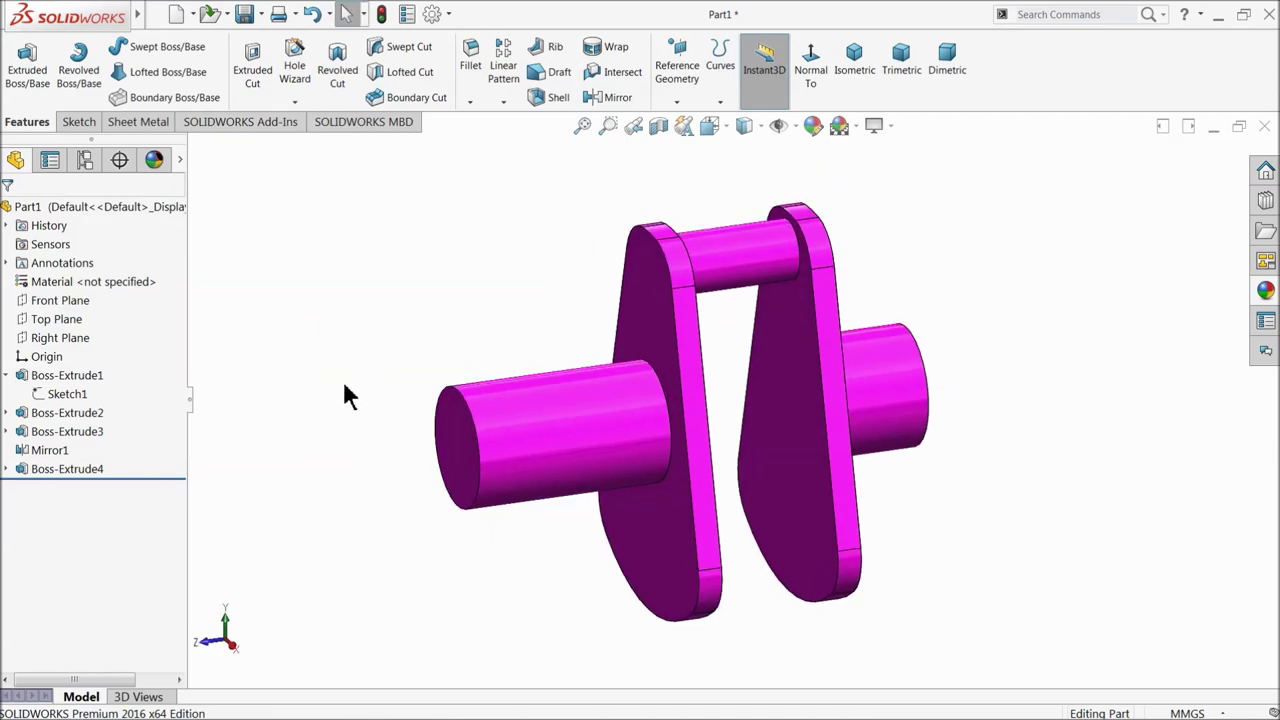
mouse_move(343, 391)
middle_down()
mouse_move(351, 437)
mouse_move(360, 395)
middle_up()
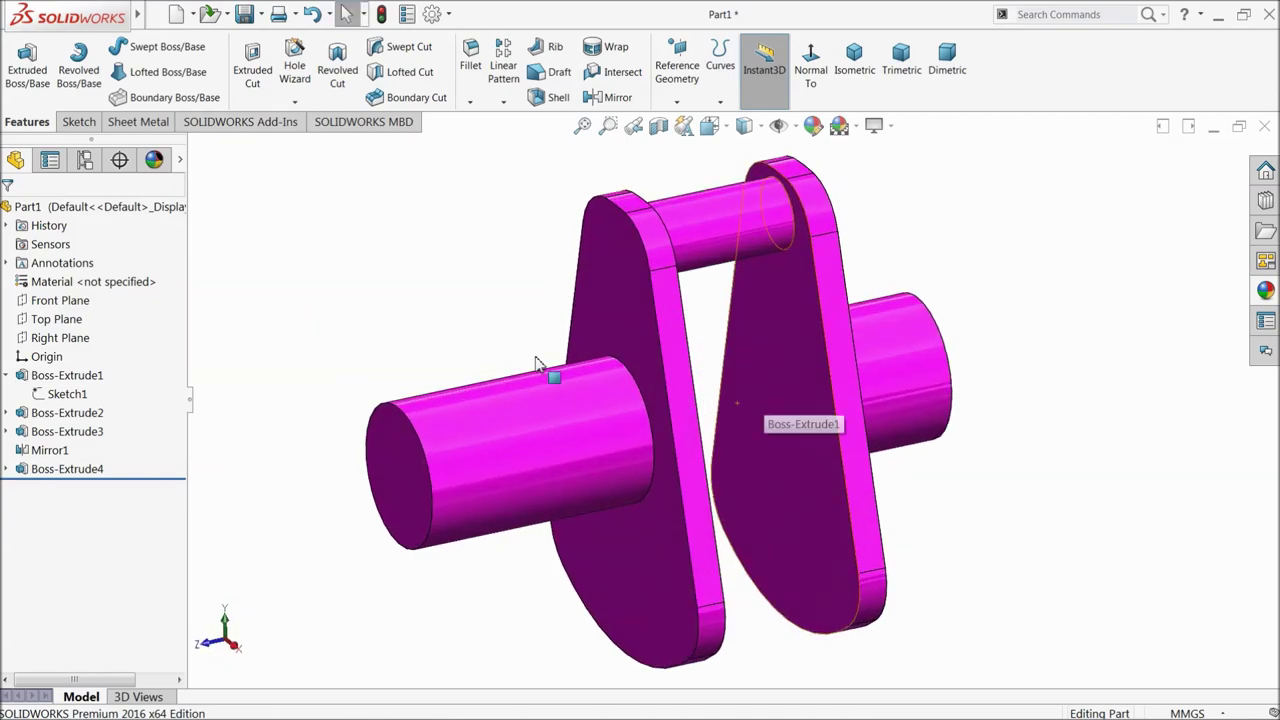
Save the part as 6.Crankshaft in the 2 Cylinder Engine folder.
key(ctrl+s)
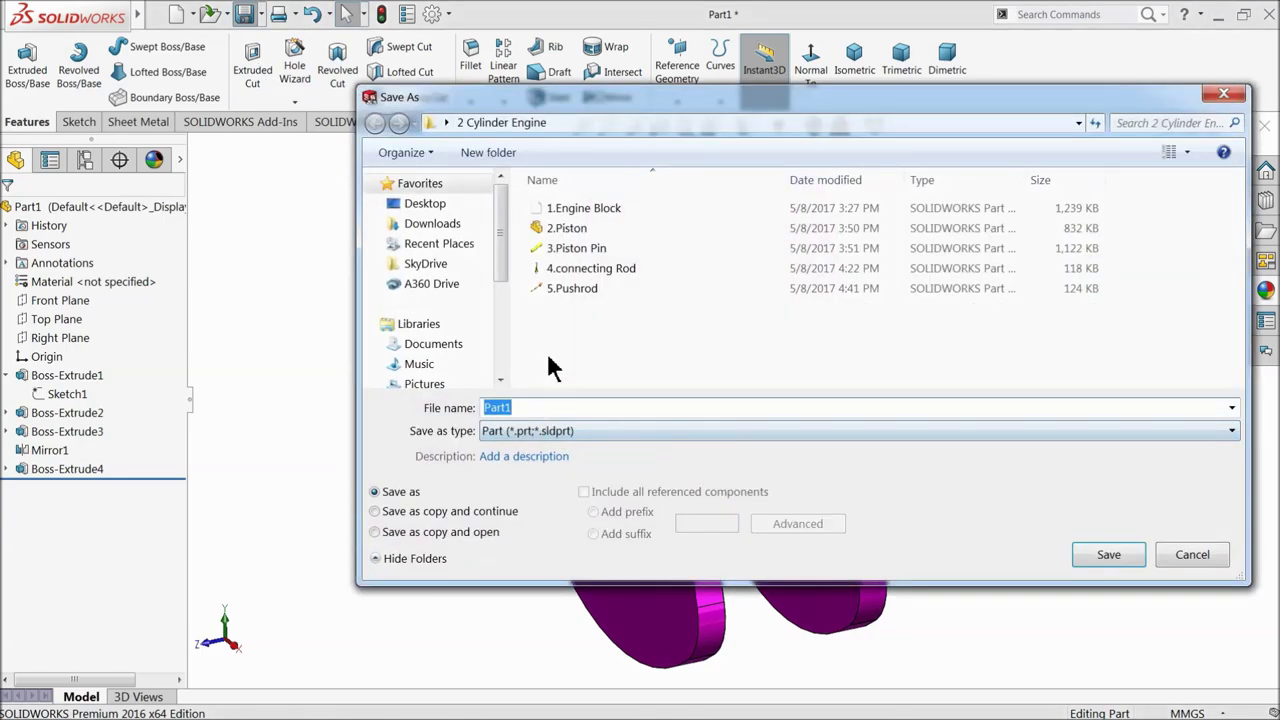
text(6.Crankshaft)
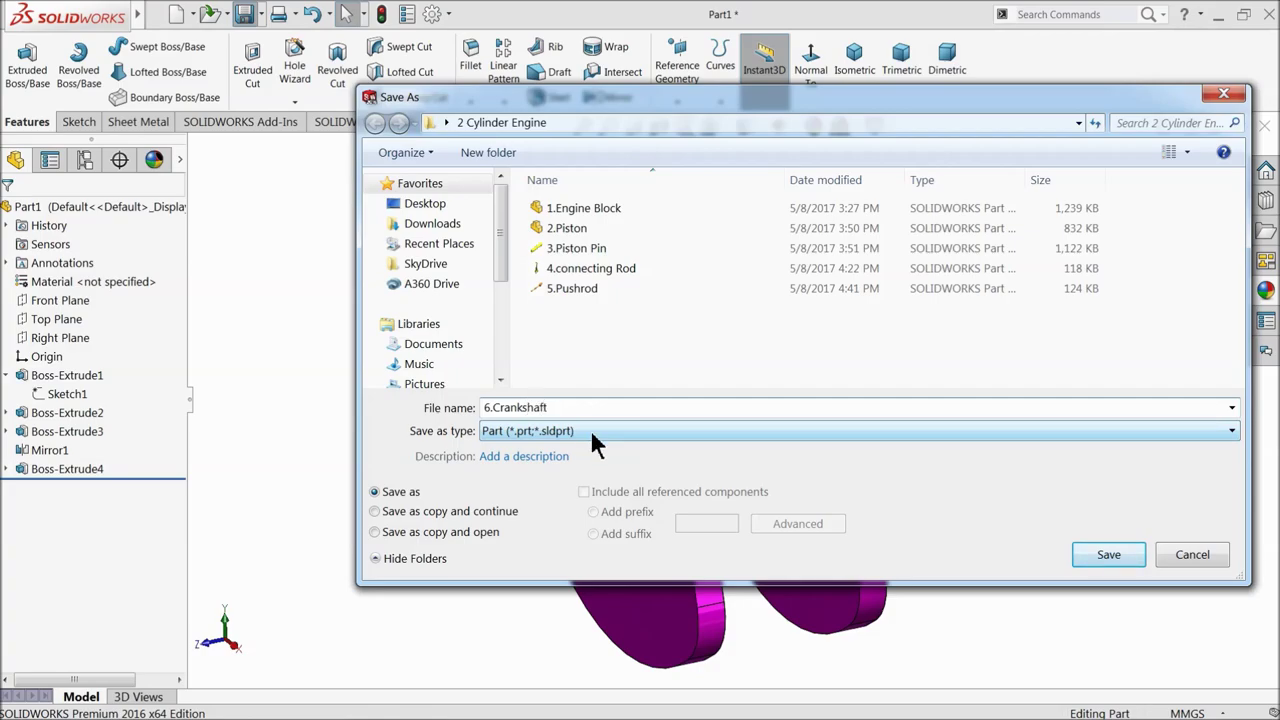
click(1108, 555)
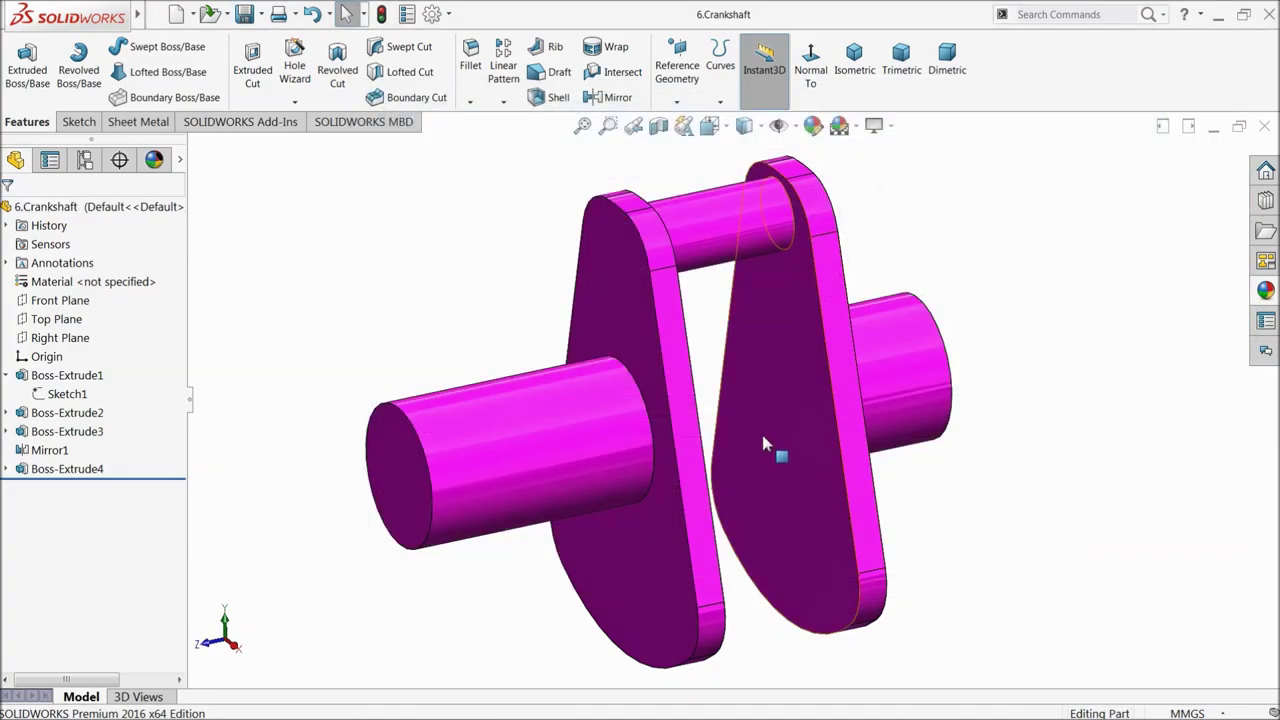
mouse_move(766, 443)
middle_down()
mouse_move(680, 380)
mouse_move(762, 420)
middle_up()
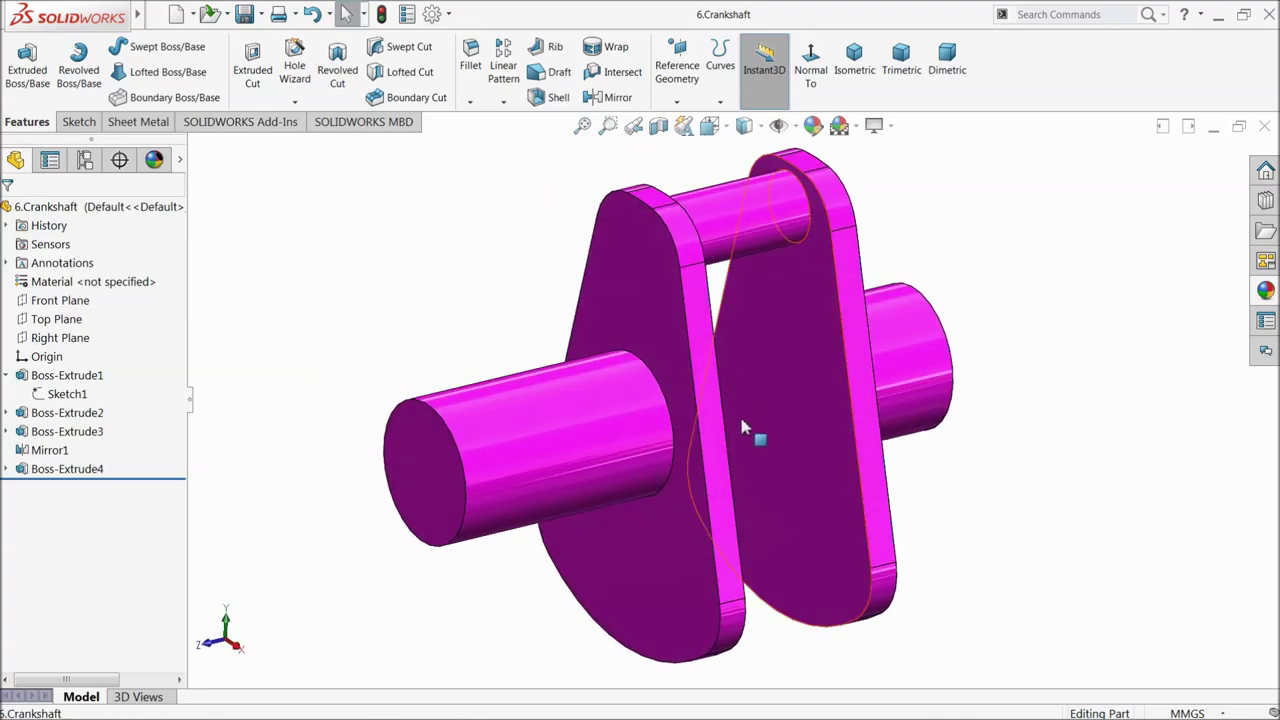